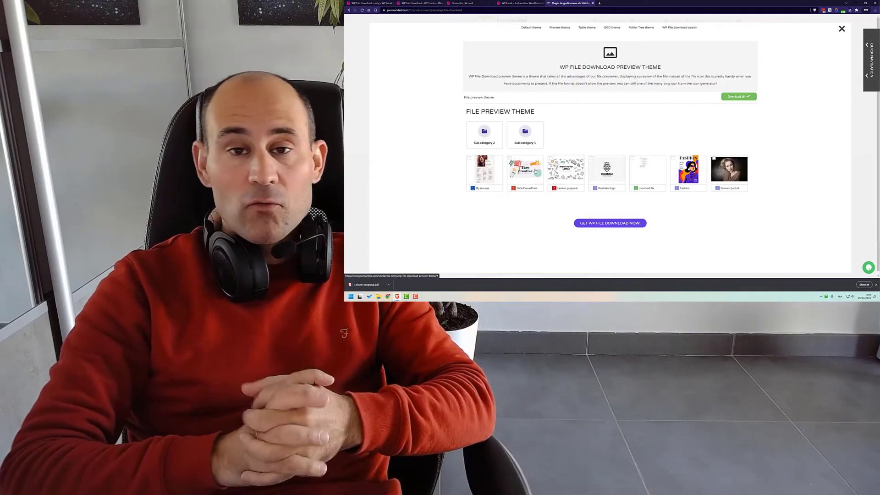
Preview the Slide PowerPoint file's details, then search the demo files for 'sky' and browse the results.
click(528, 169)
click(570, 120)
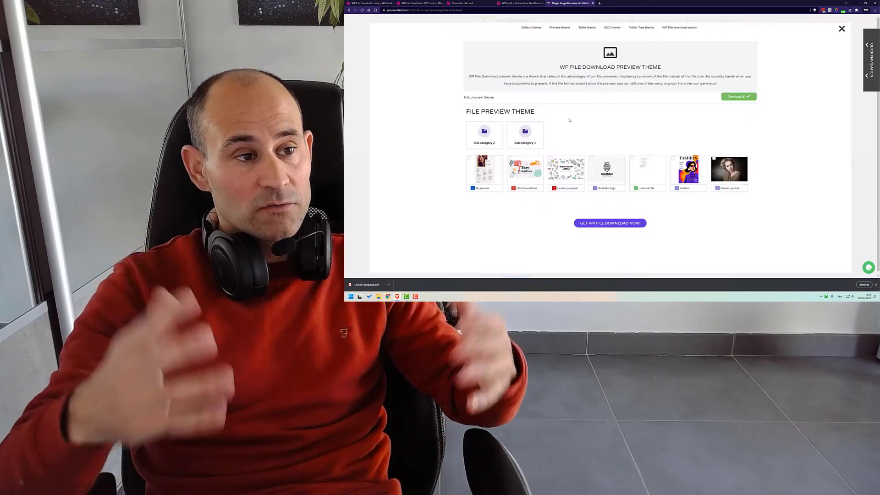
click(677, 29)
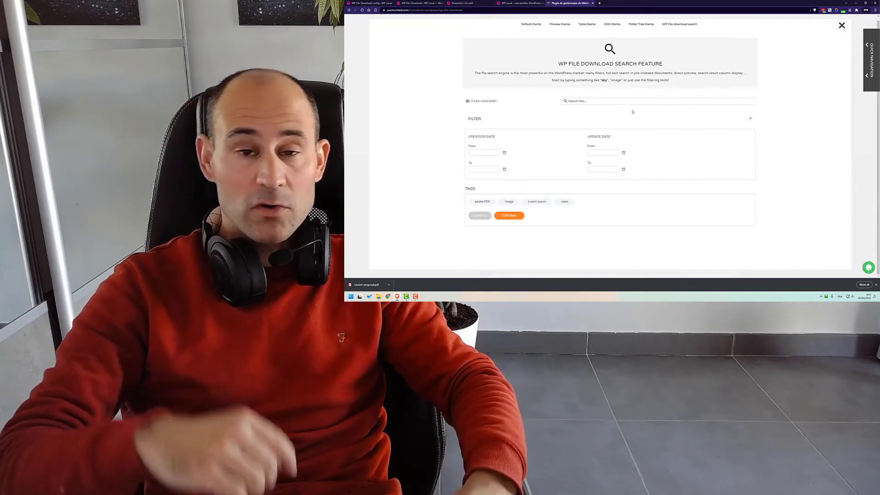
click(599, 102)
text(sky)
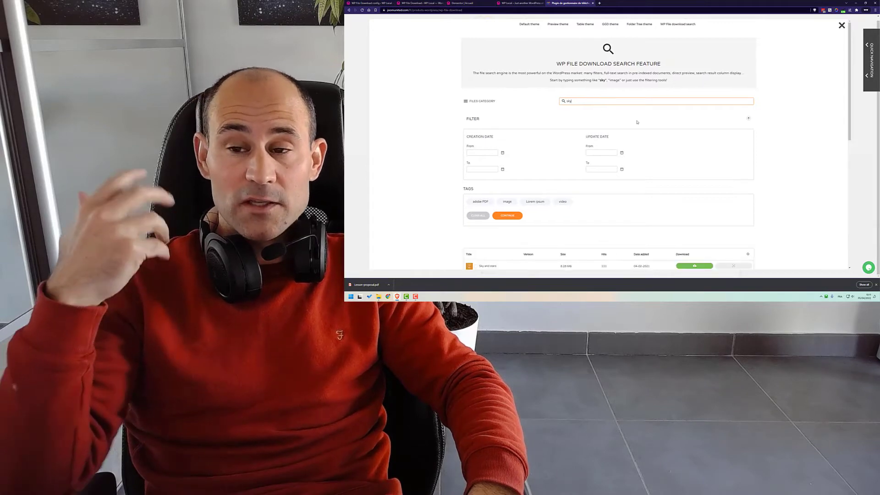
scroll(637, 122, down, 3)
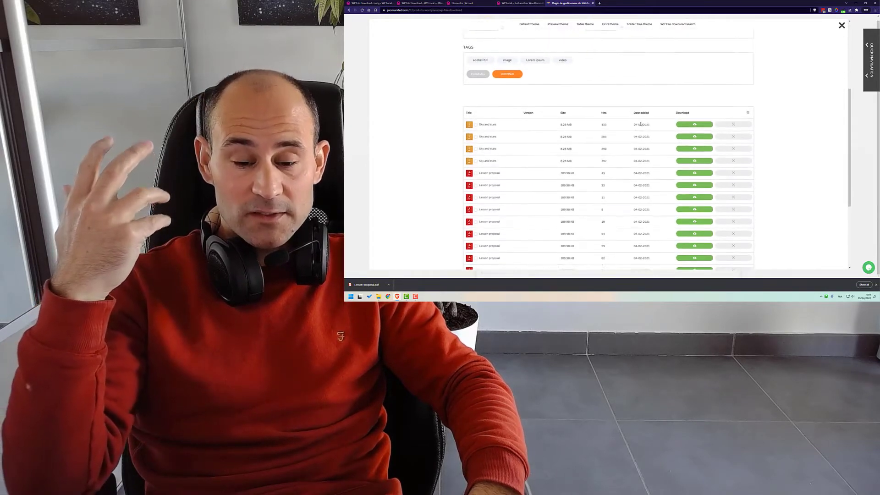
scroll(597, 145, up, 2)
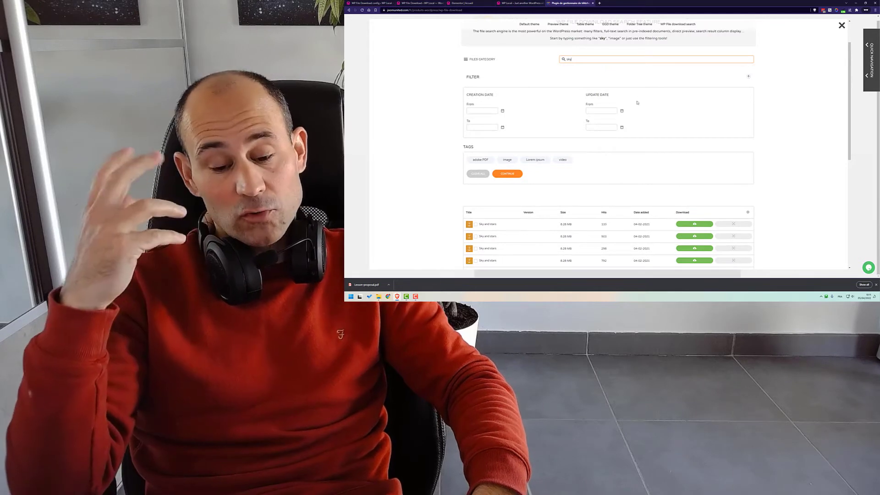
scroll(596, 138, up, 1)
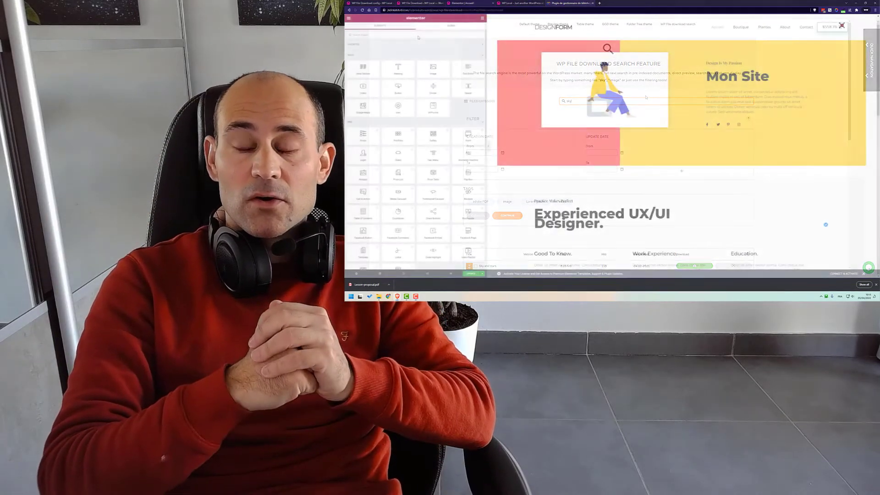
Add a WP File Download Category widget below the Mon Site hero, set to the Mes fichiers category.
click(419, 36)
text(wp)
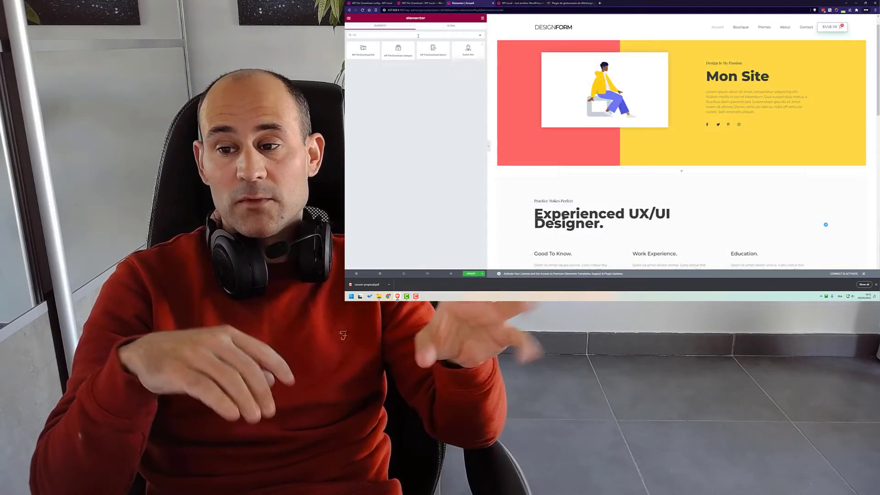
drag(398, 50, 628, 171)
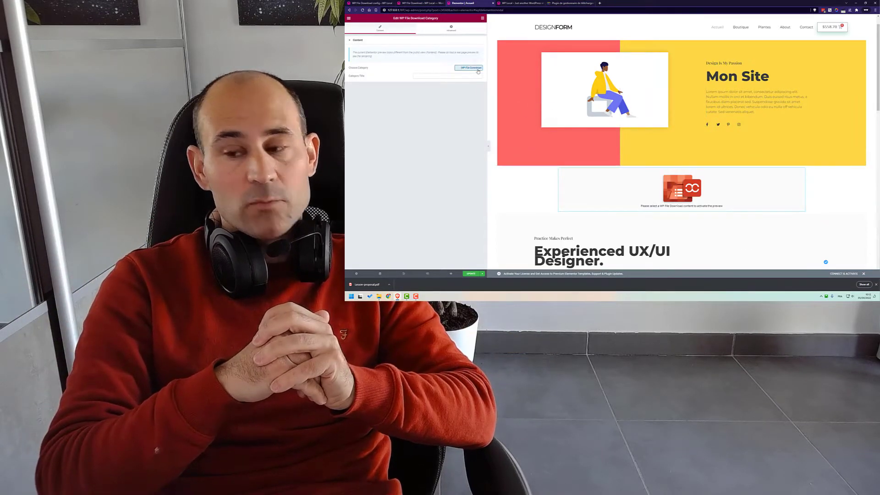
click(475, 69)
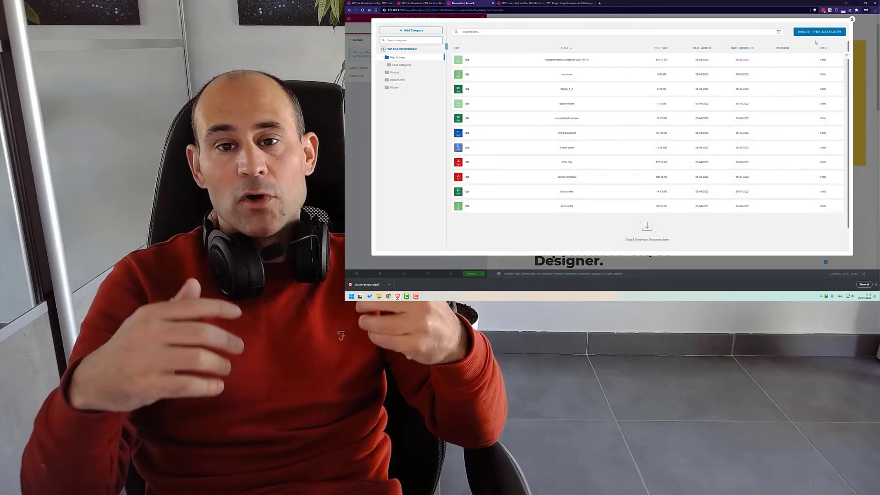
click(820, 31)
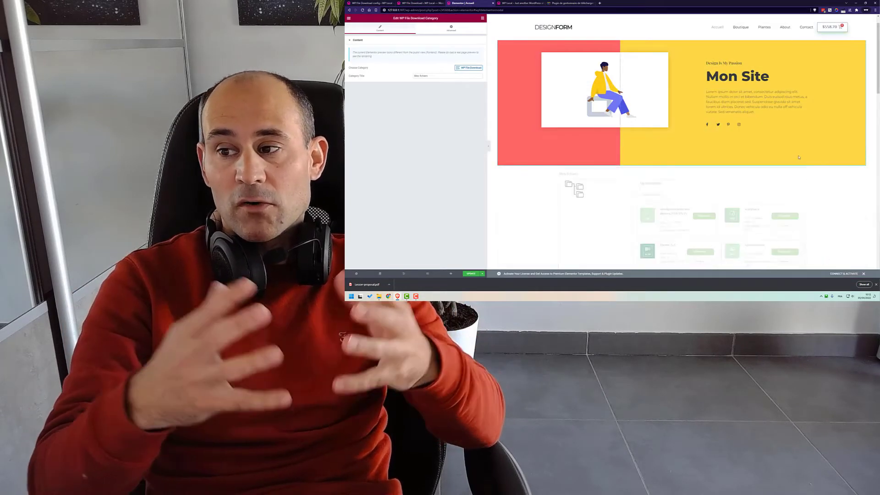
scroll(697, 190, down, 5)
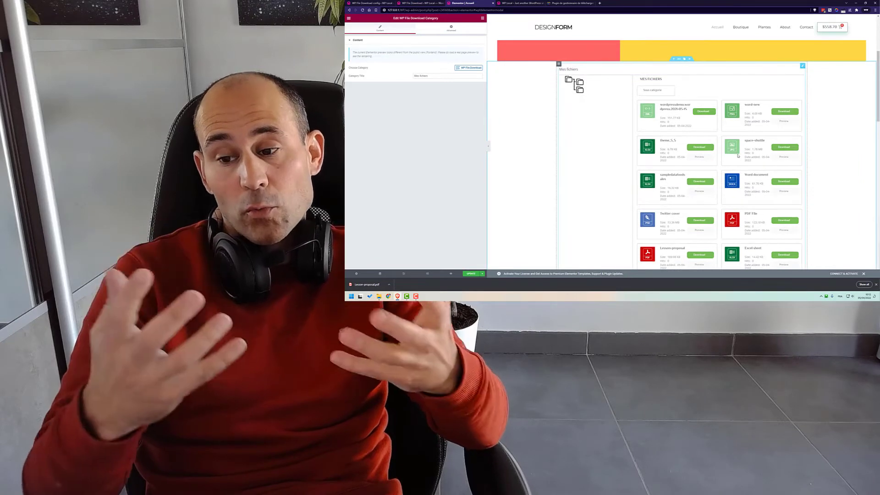
scroll(734, 157, up, 5)
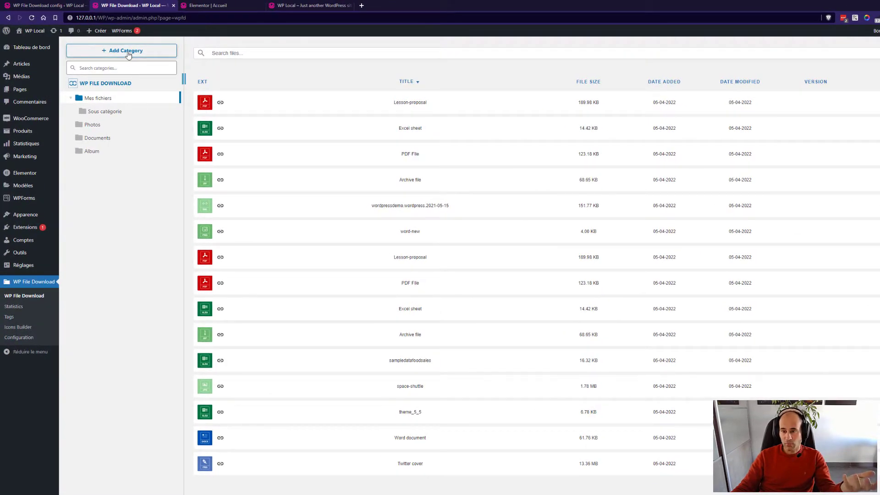
Create New Category and upload Word document, word-new and the wordpressdemo export into it.
click(128, 51)
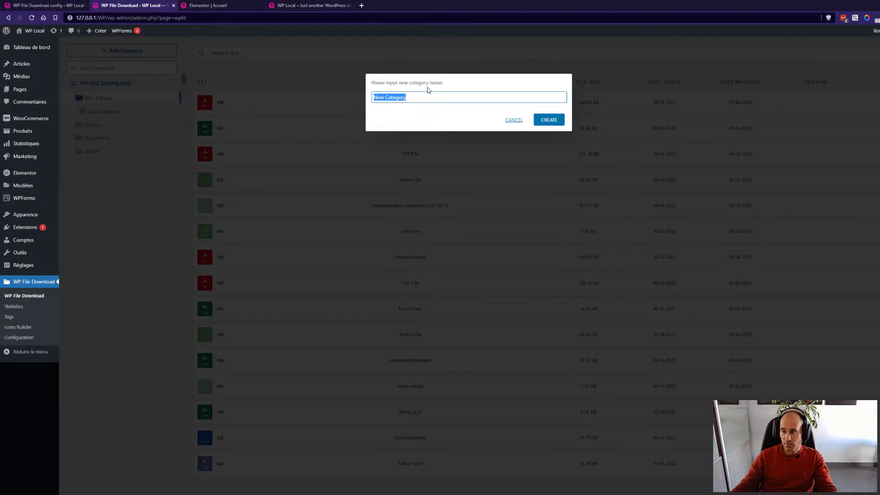
click(549, 121)
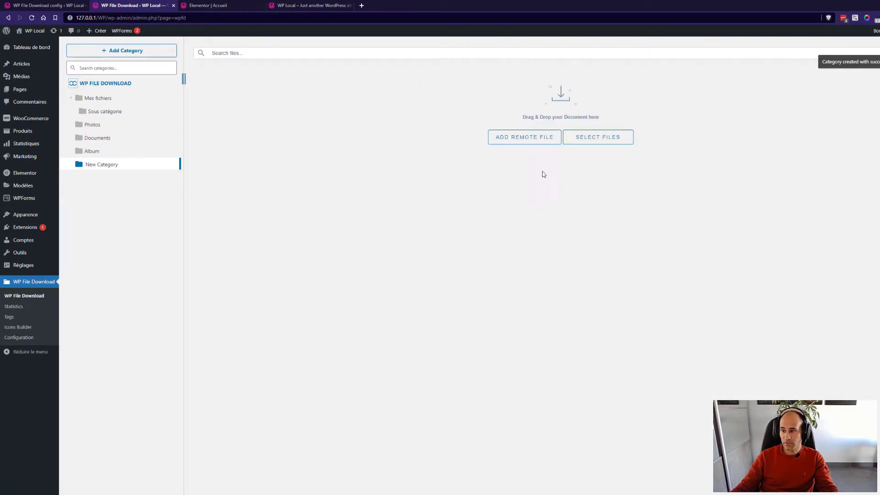
click(611, 138)
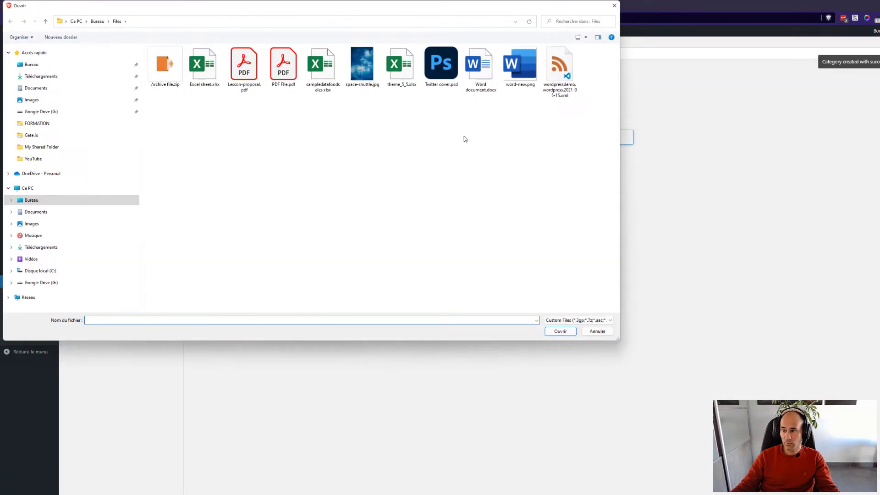
drag(562, 120, 487, 78)
key(Return)
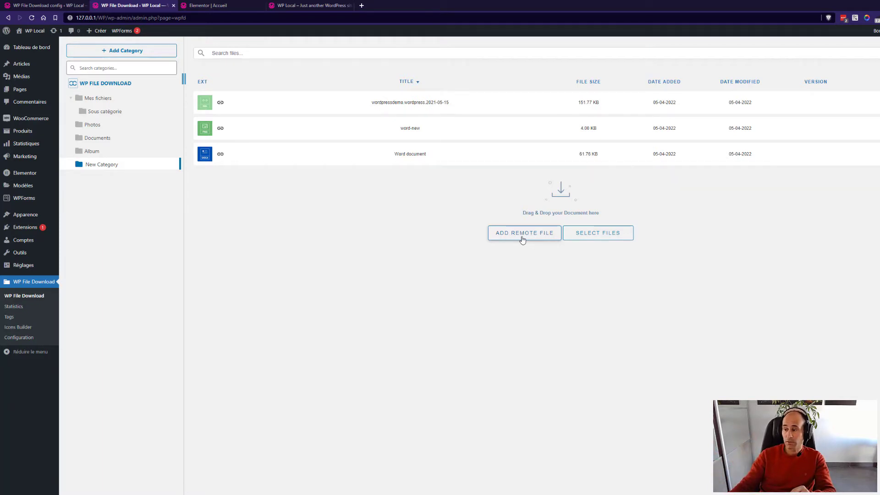
click(523, 238)
click(402, 141)
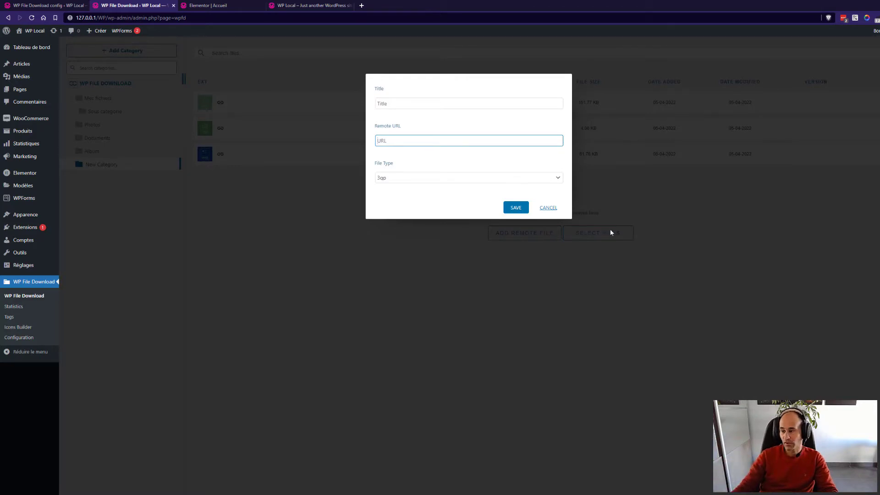
click(549, 208)
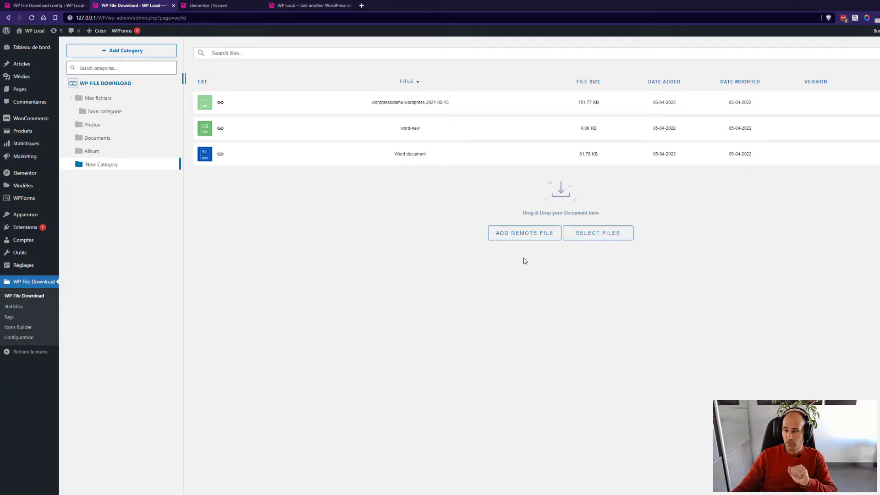
click(105, 98)
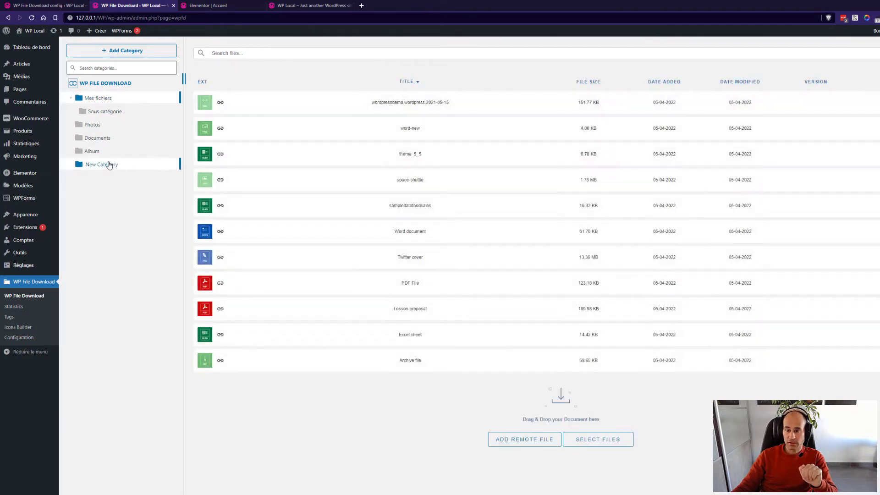
Drag New Category briefly into Album, then up to the top of the tree above Mes fichiers.
click(99, 166)
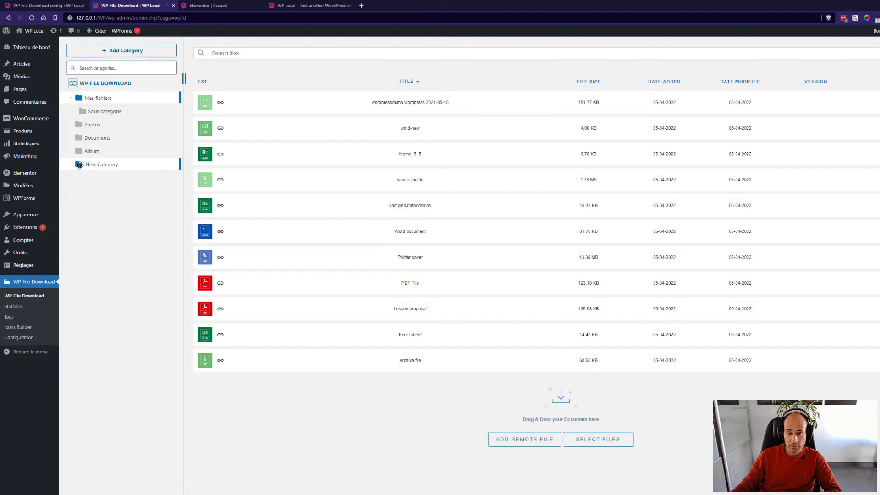
drag(79, 166, 99, 167)
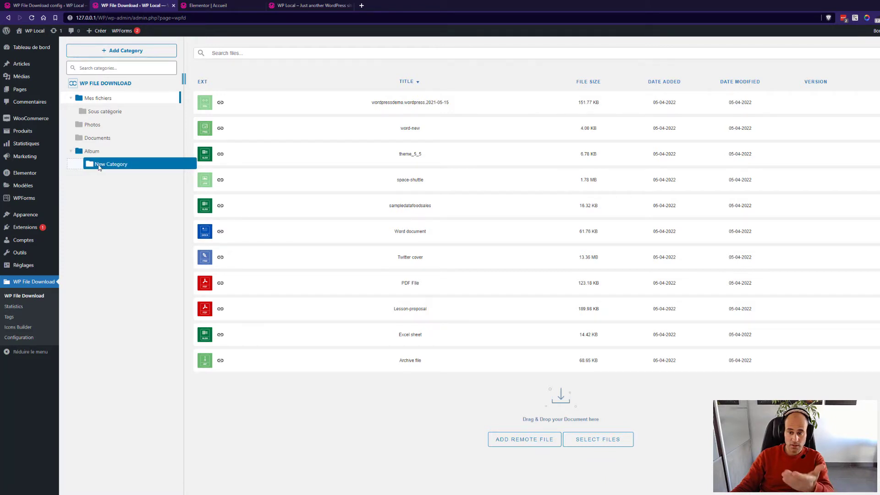
drag(99, 168, 98, 166)
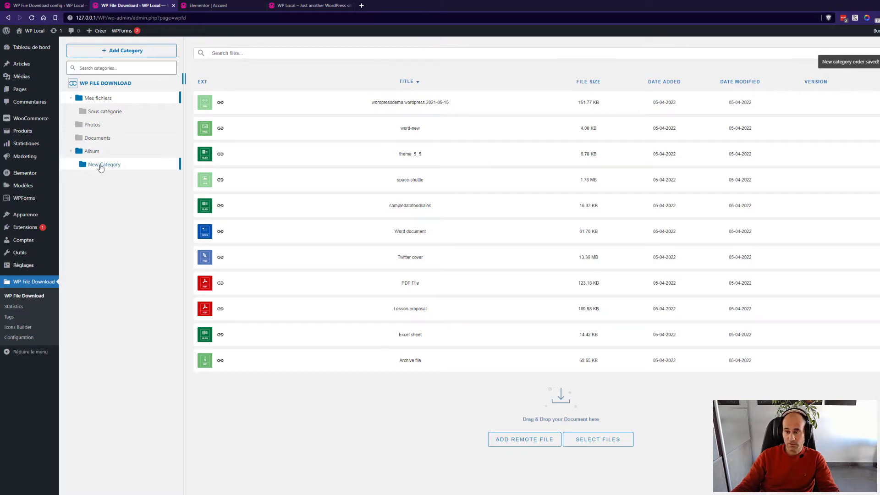
drag(85, 169, 107, 83)
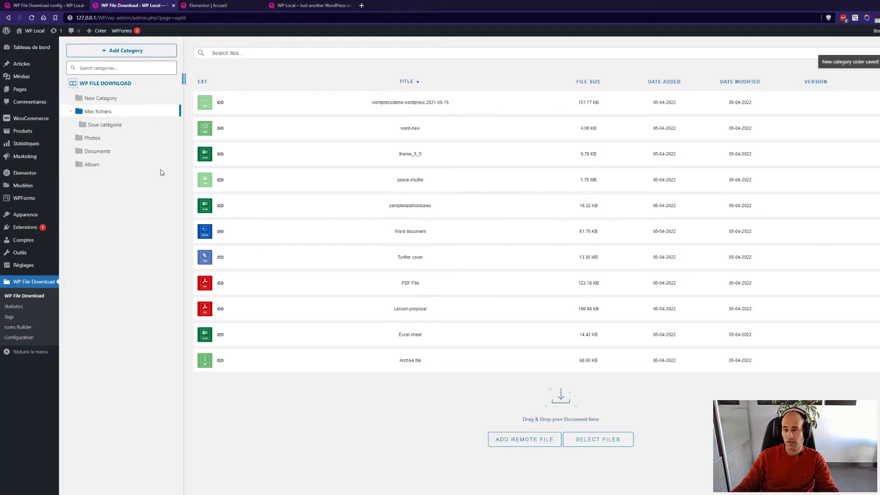
mouse_move(94, 98)
mouse_down()
mouse_move(88, 173)
mouse_move(102, 83)
mouse_up()
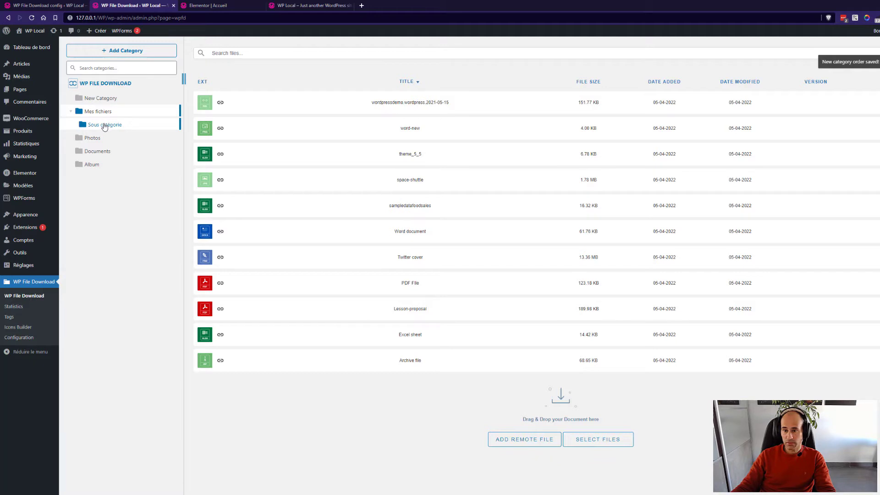
Try filtering the category list with 'pho', then clear the filter.
click(127, 68)
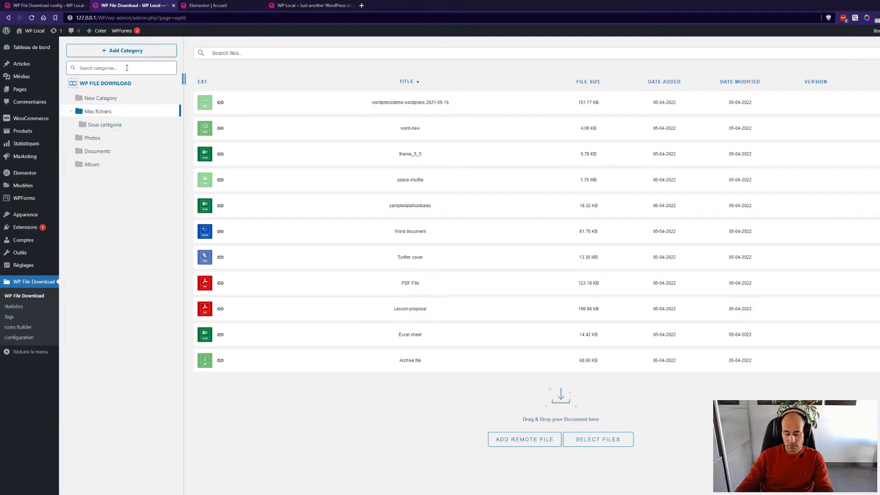
text(pho)
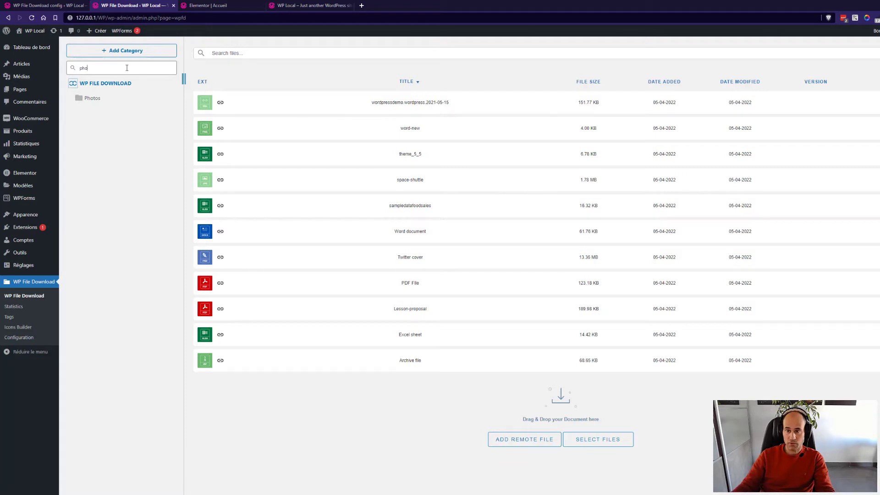
key(BackSpace)
key(BackSpace)
key(BackSpace)
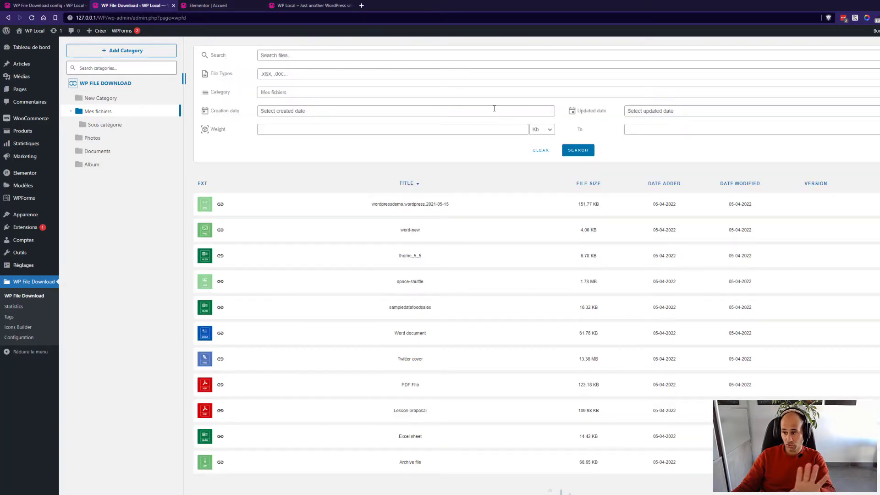
Search the files for 'word', then delete the term and clear the search filters.
click(323, 55)
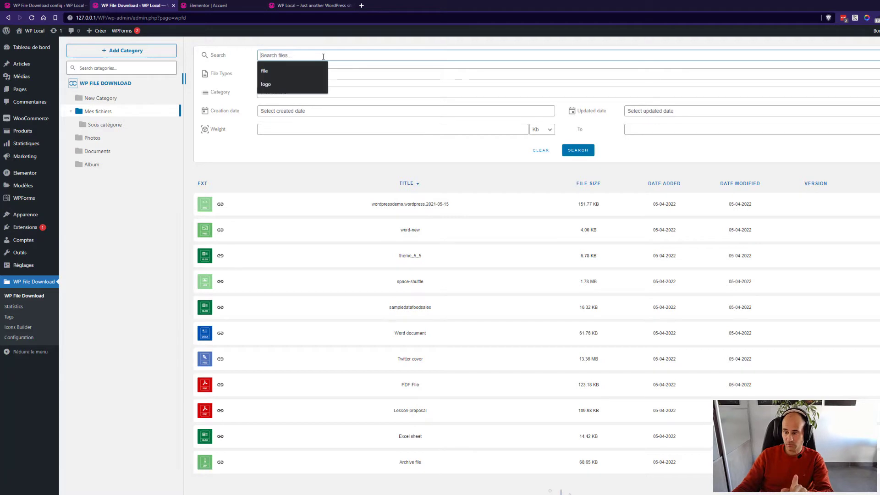
text(word)
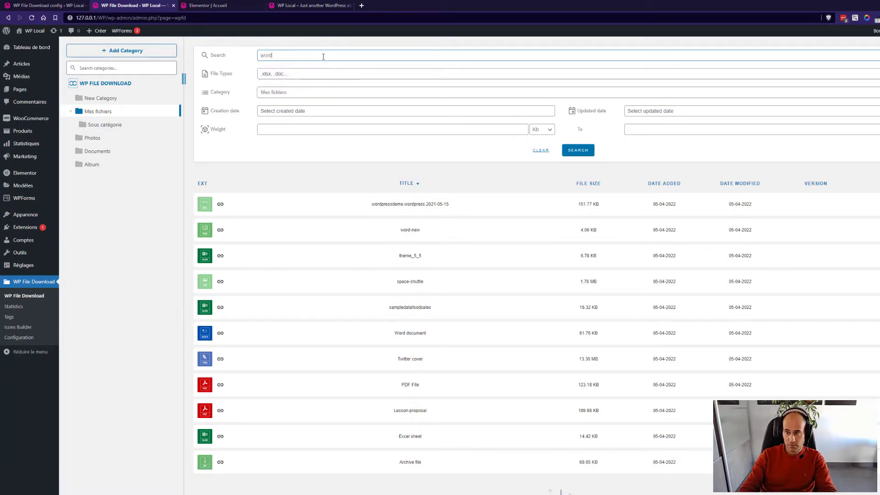
click(578, 151)
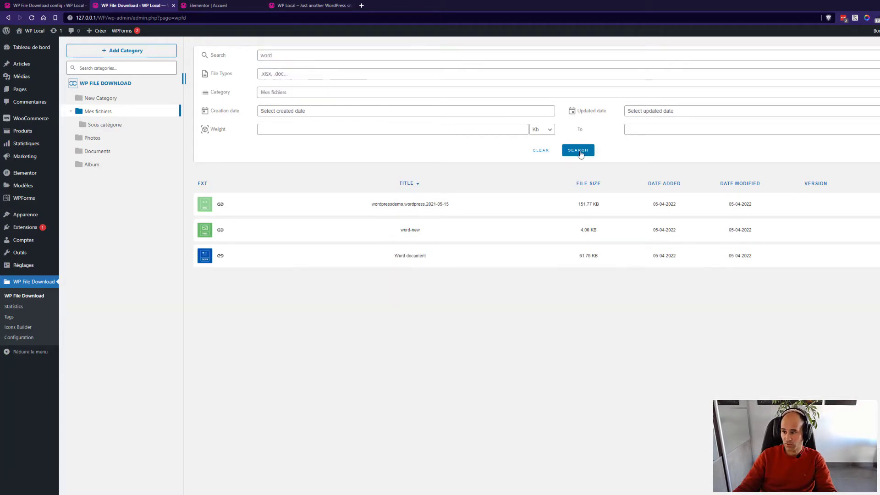
drag(273, 55, 242, 57)
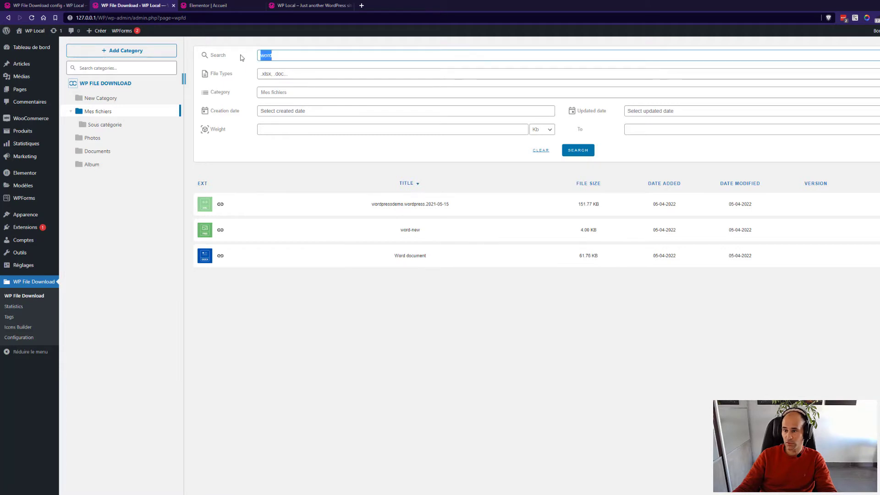
key(BackSpace)
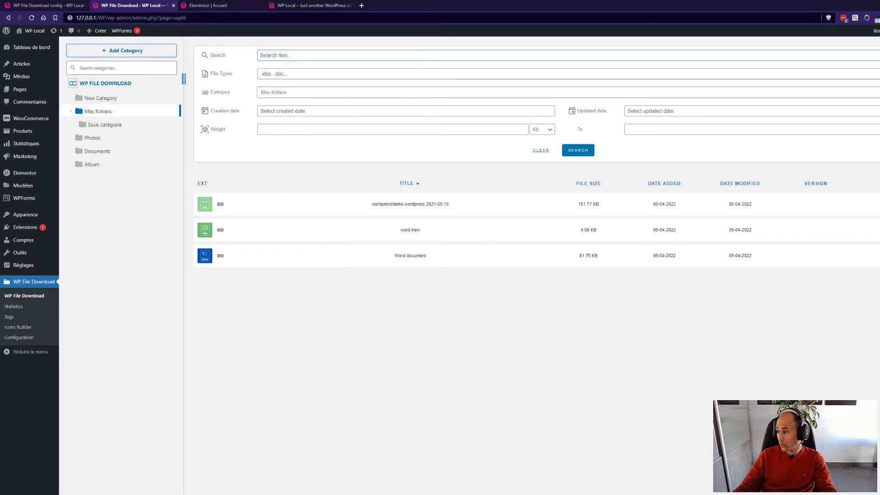
click(541, 151)
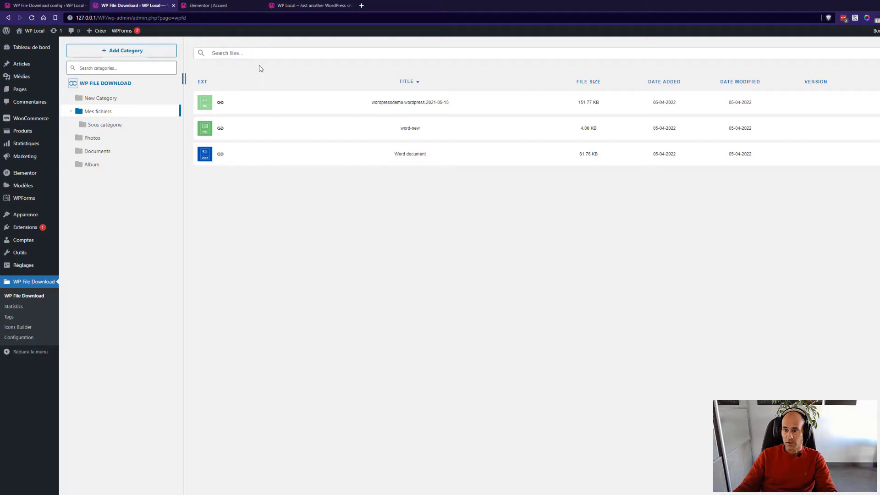
Reselect the Mes fichiers category so all eleven files are listed again.
click(257, 53)
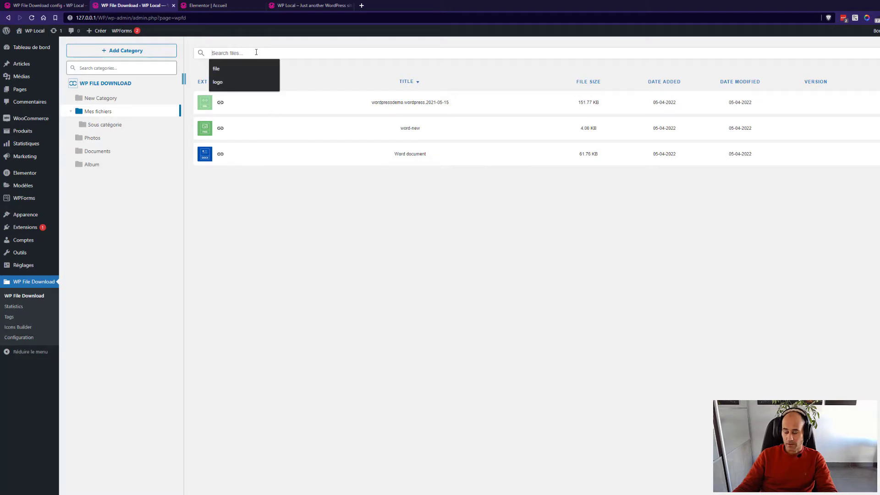
click(110, 103)
click(107, 115)
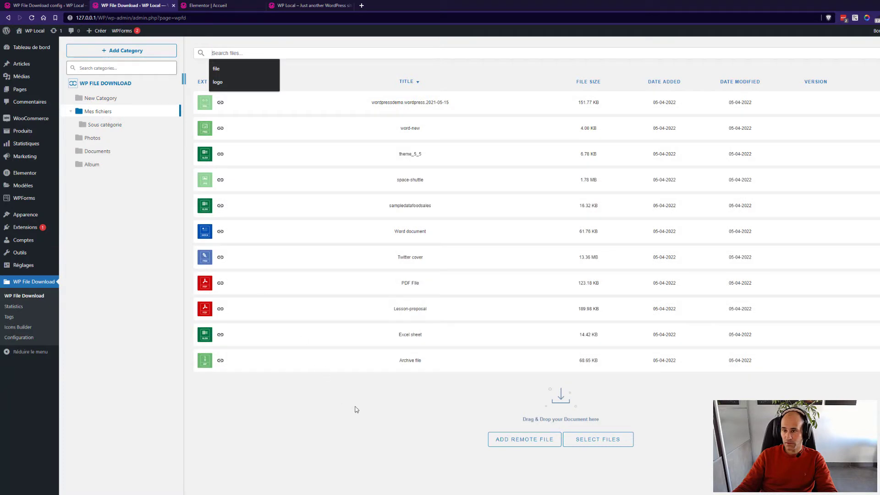
click(355, 73)
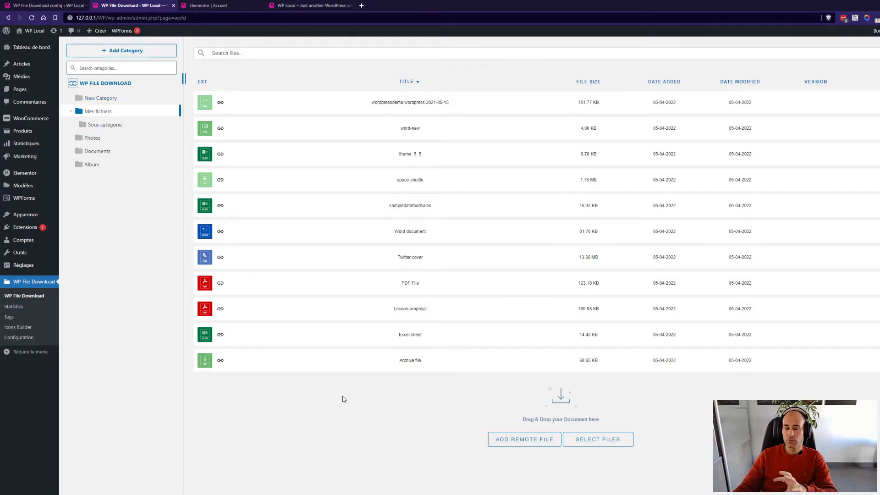
Open the plugin Configuration in a new tab and review the allowed extensions under Main Setting > Admin.
middle_click(30, 339)
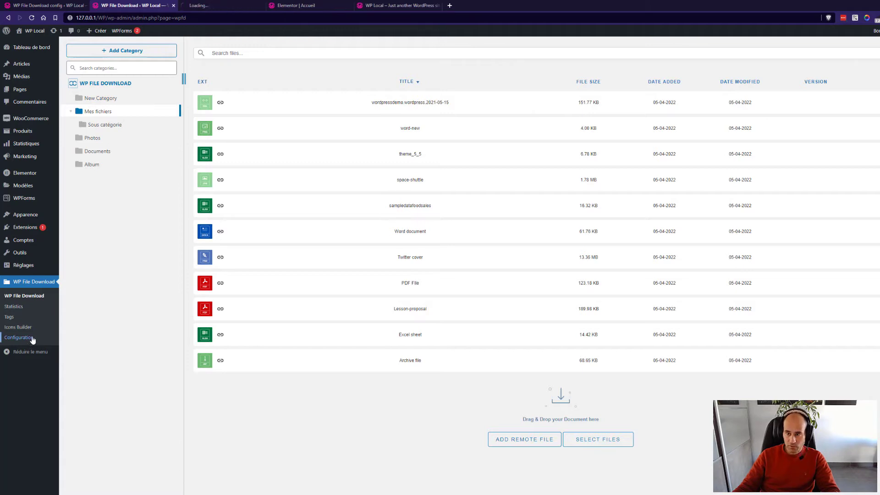
click(209, 6)
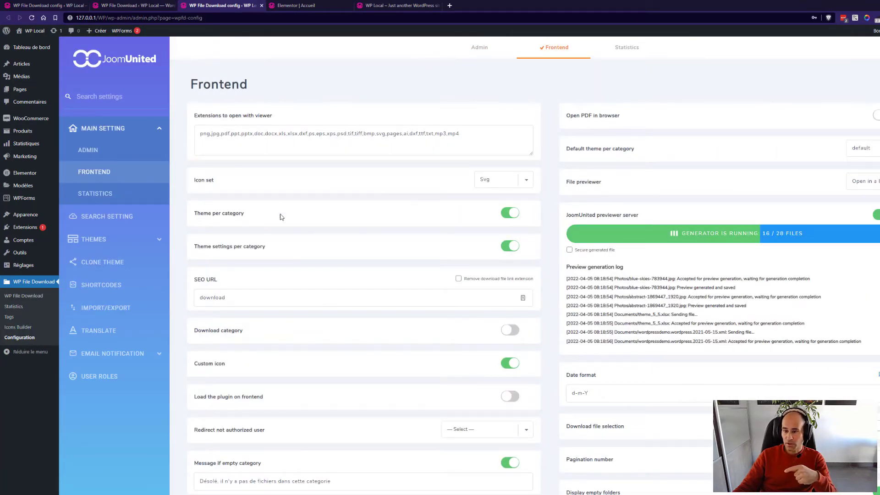
click(112, 154)
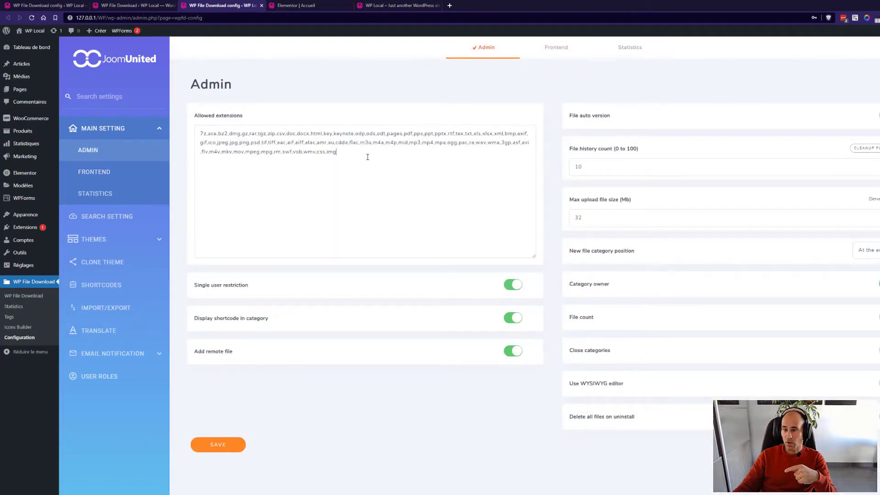
drag(367, 157, 197, 126)
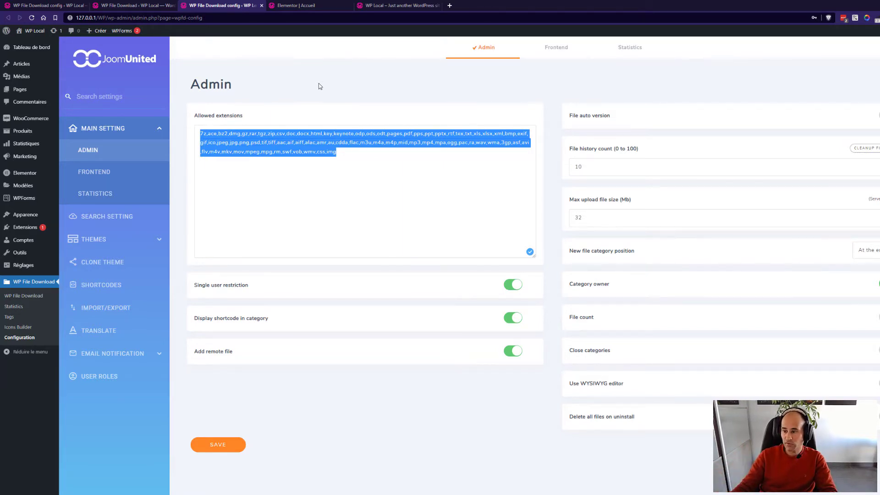
click(355, 156)
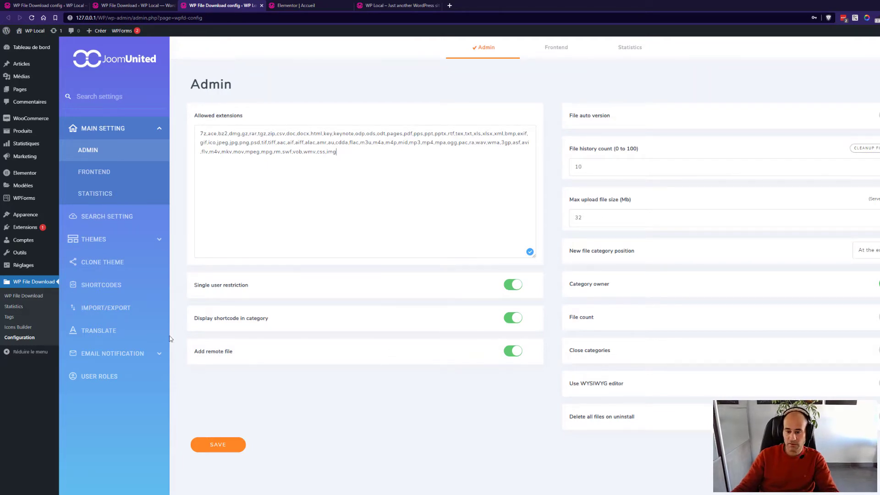
Return to the file manager and change the Mes fichiers folder colour to orange.
click(38, 298)
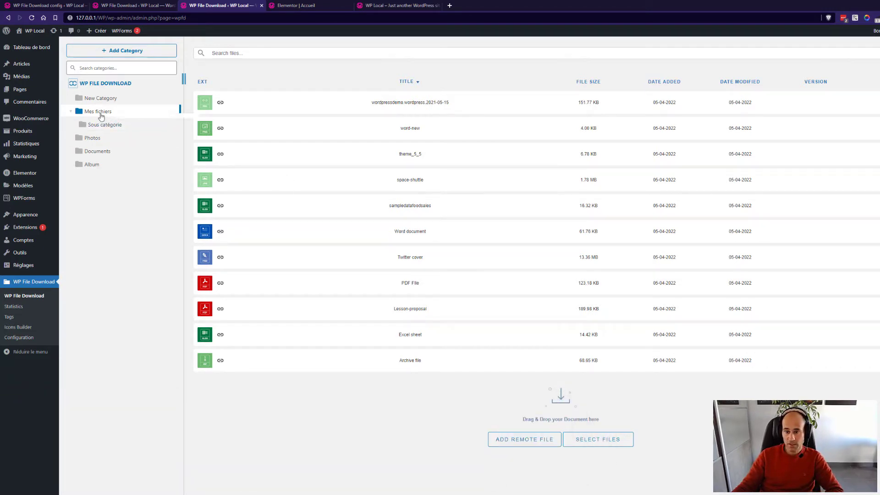
right_click(101, 114)
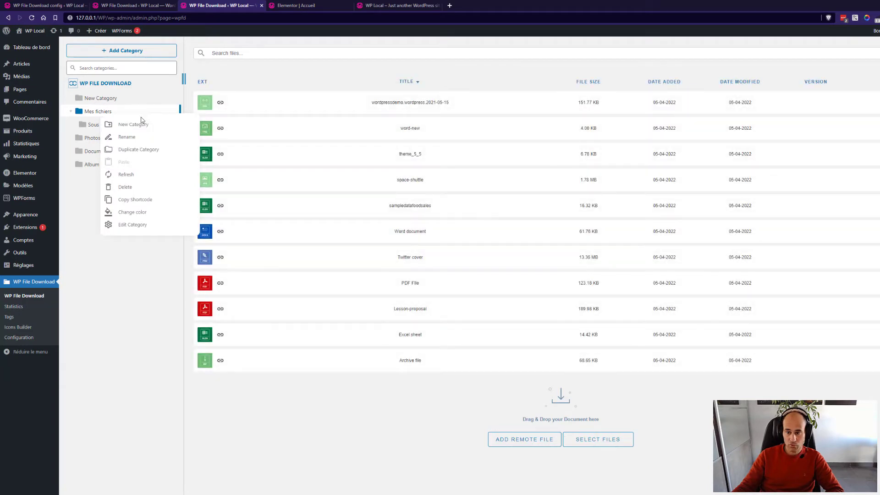
mouse_move(176, 214)
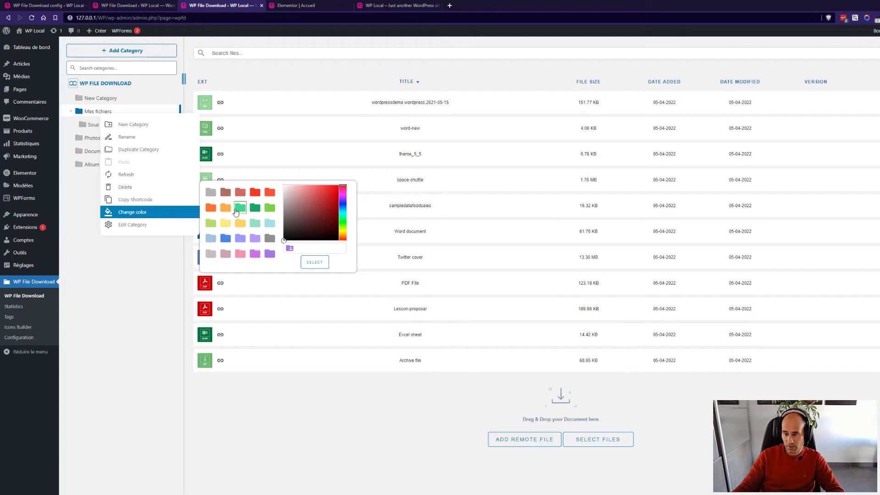
click(211, 208)
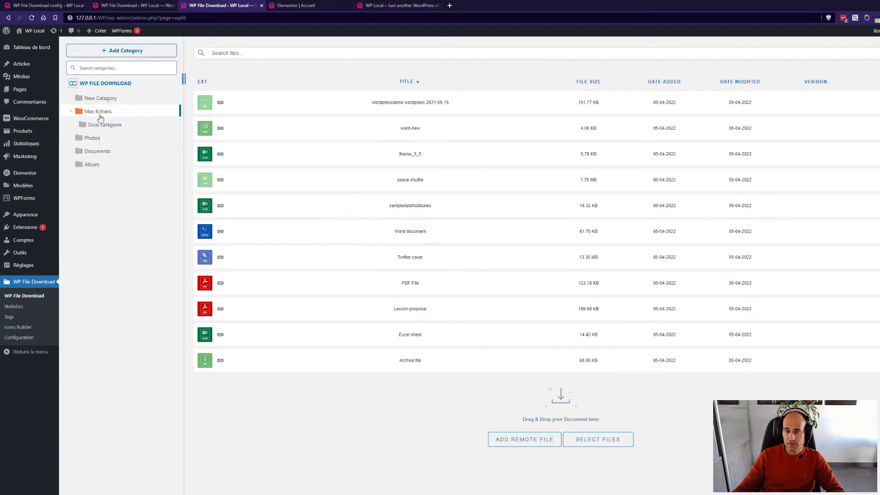
right_click(100, 123)
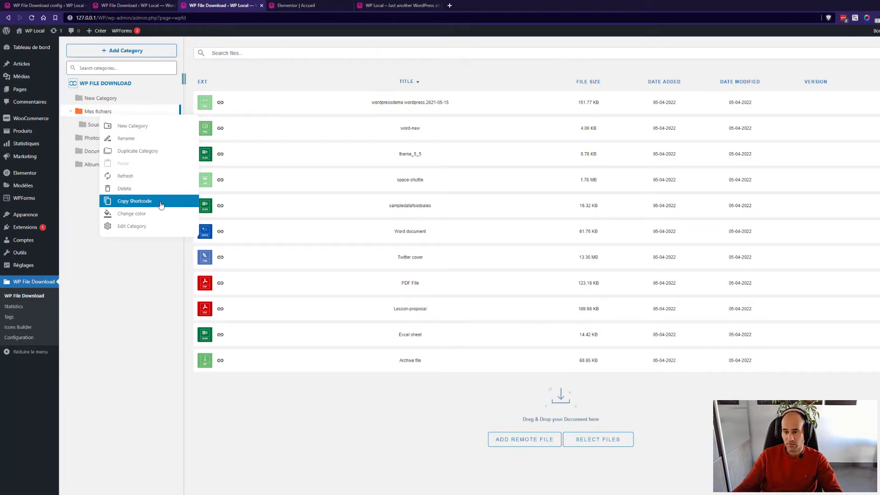
Open the Mes fichiers category settings and copy its shortcode [wpfd_category id="68"].
click(138, 226)
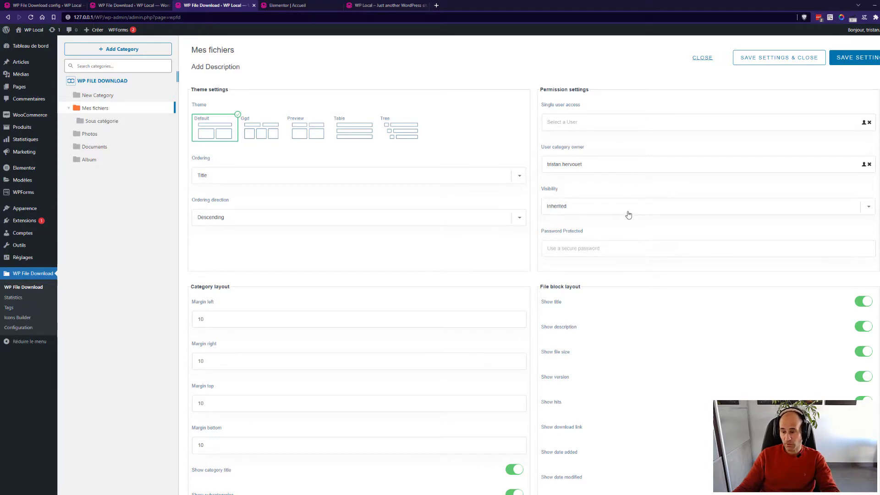
scroll(629, 215, down, 2)
scroll(594, 216, down, 2)
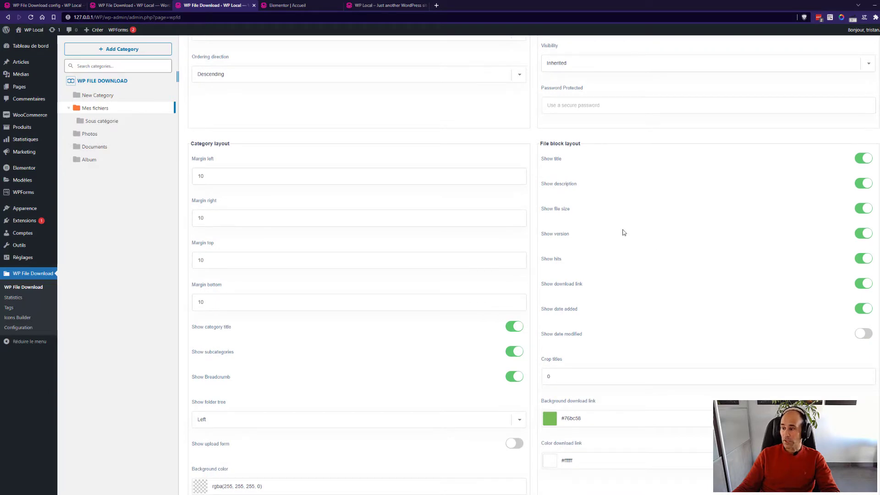
scroll(644, 262, down, 1)
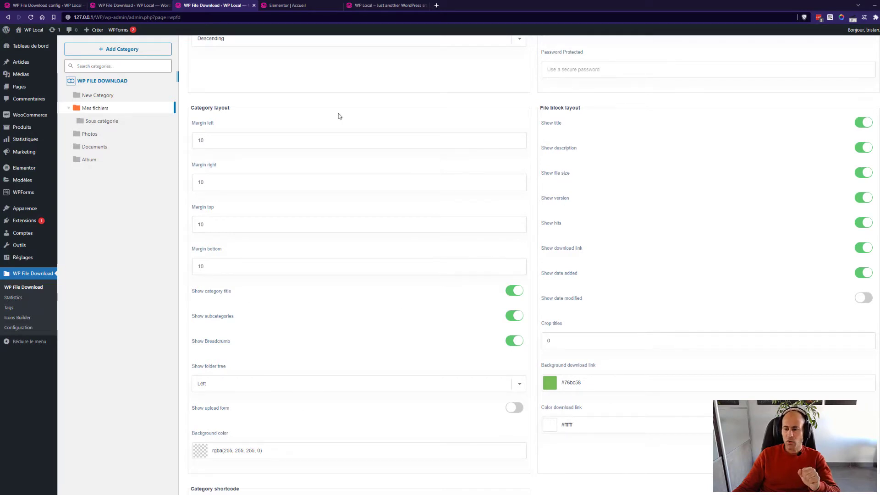
scroll(324, 321, down, 3)
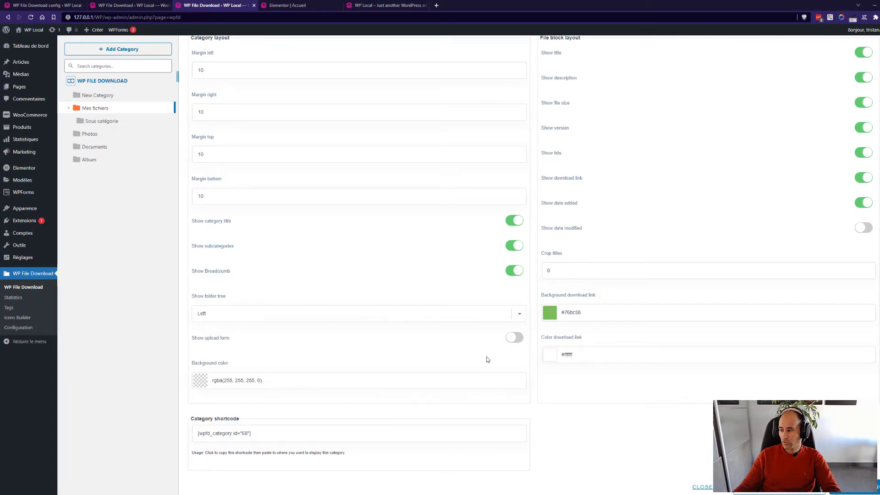
click(258, 434)
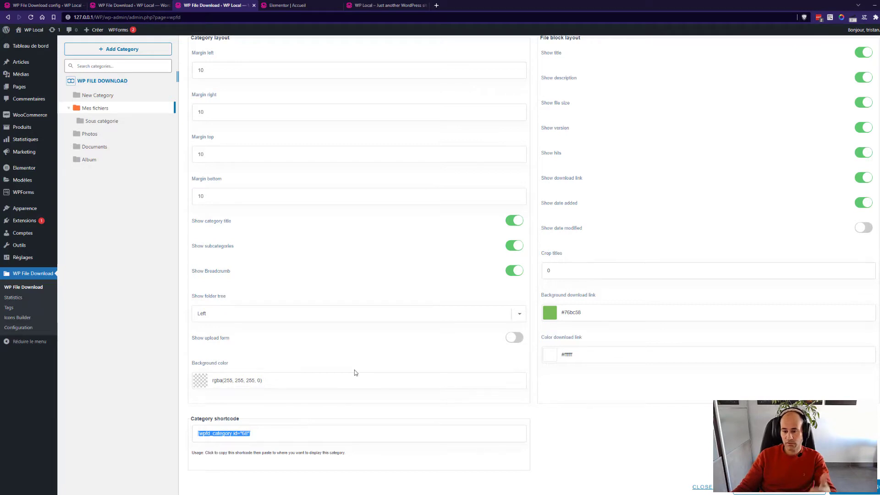
click(260, 436)
drag(260, 436, 197, 433)
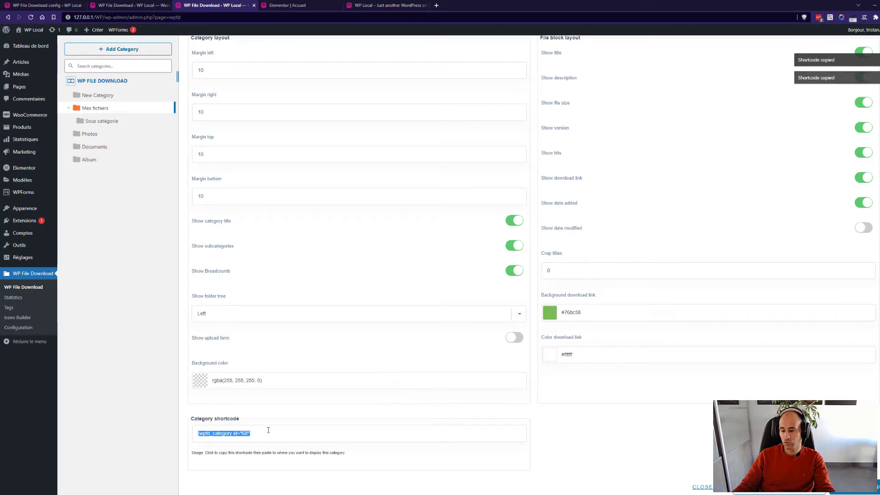
scroll(309, 424, up, 5)
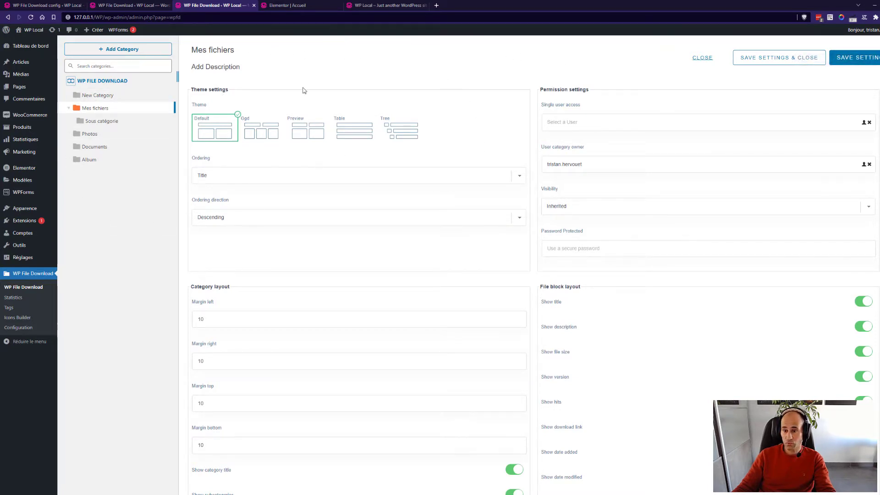
Open the wordpressdemo.wordpress.2021-05-15 file's details, leaving its file type set to xml.
click(96, 110)
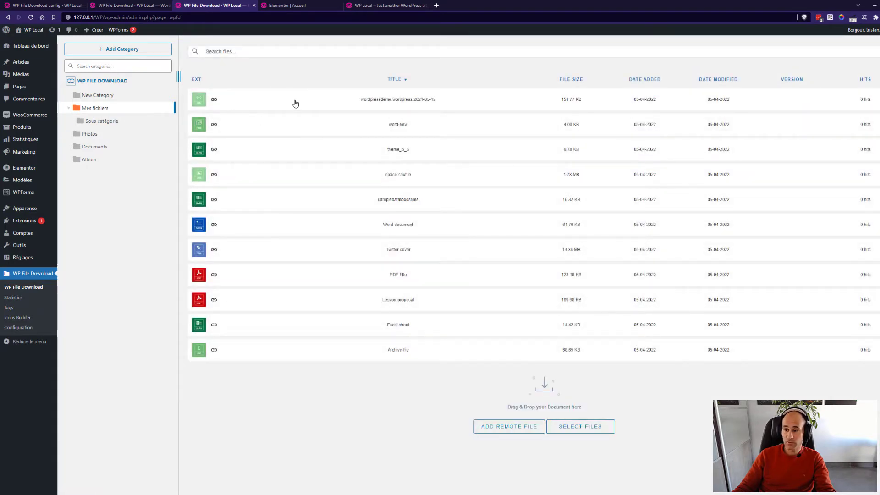
click(295, 103)
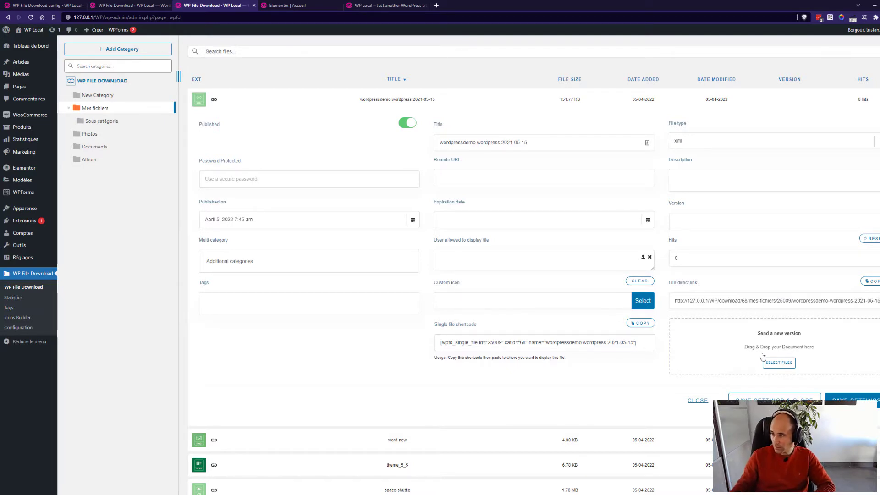
click(876, 142)
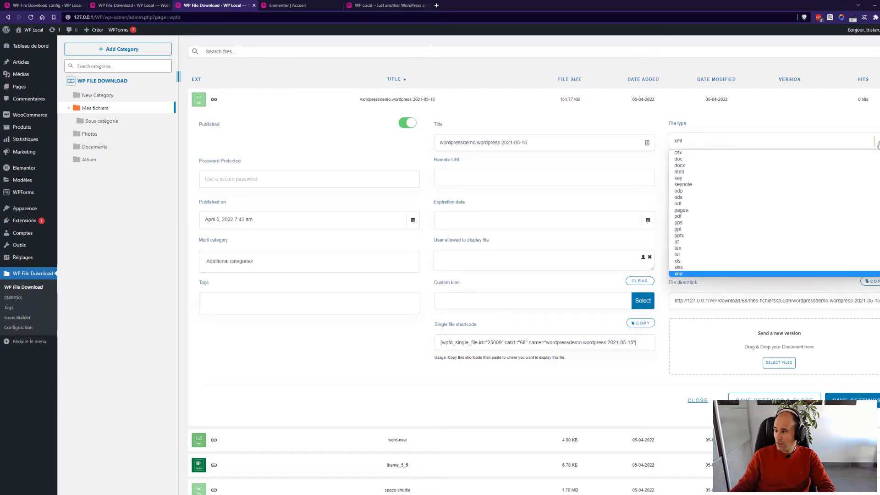
click(742, 145)
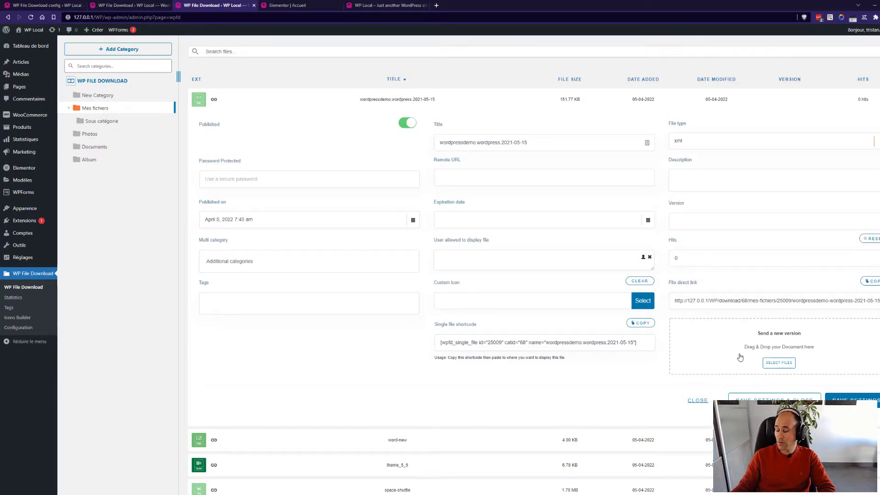
Upload the wordpressdemo xml file as a new 151.77 KB version and close the file details.
click(775, 362)
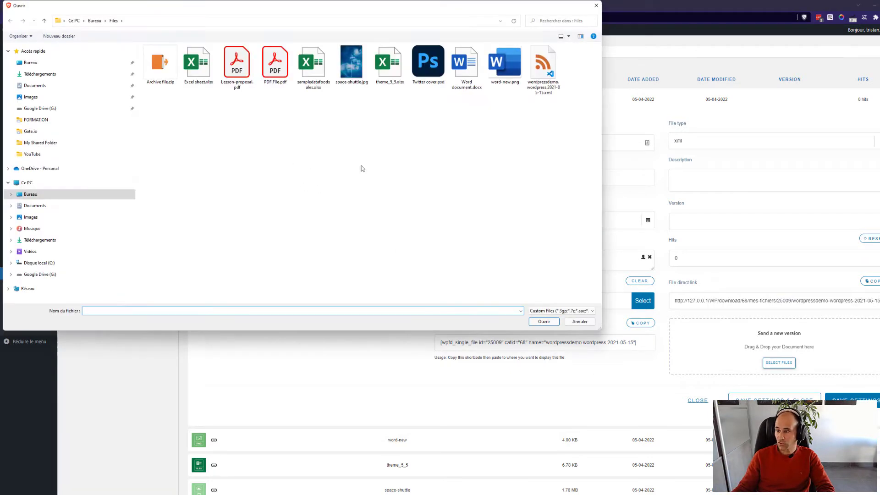
double_click(542, 88)
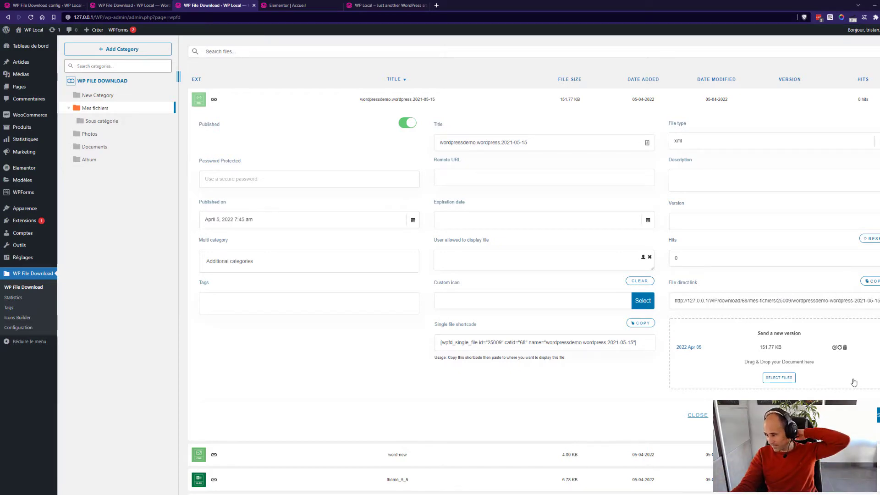
click(697, 414)
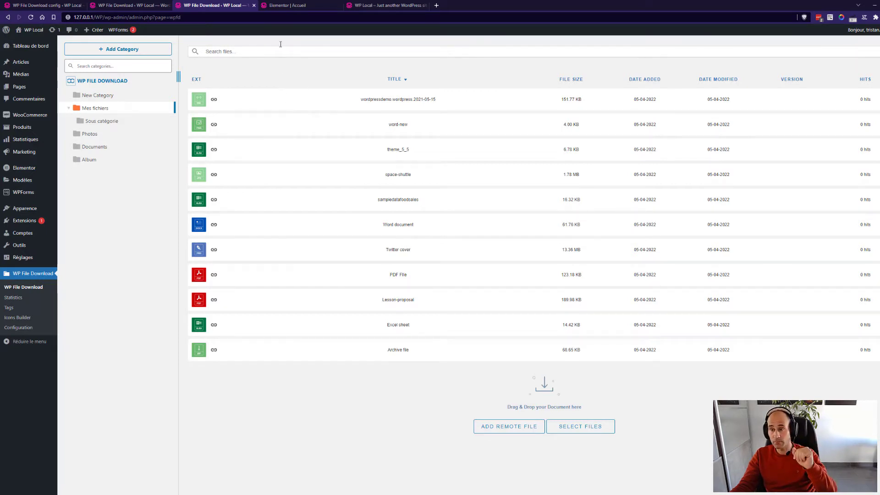
In the Elementor editor, collapse the BASIC, PRO, GENERAL and WP MEDIA FOLDER widget groups.
click(281, 6)
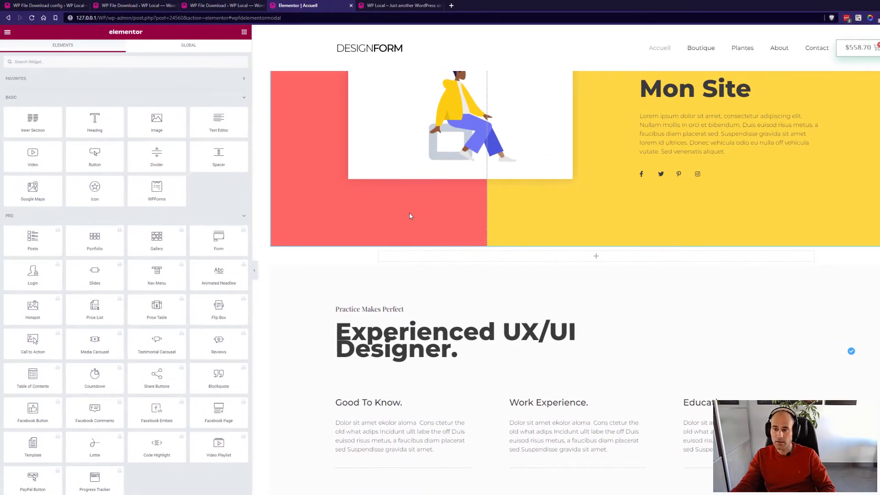
click(224, 95)
click(230, 116)
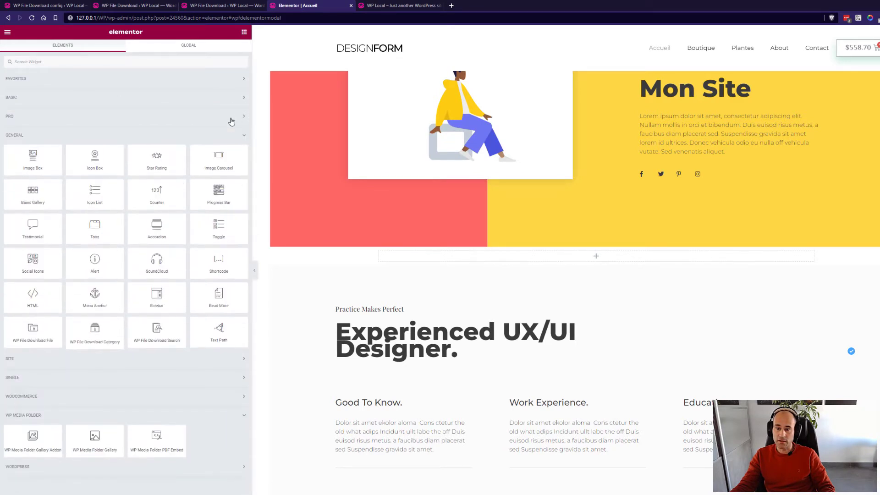
click(236, 135)
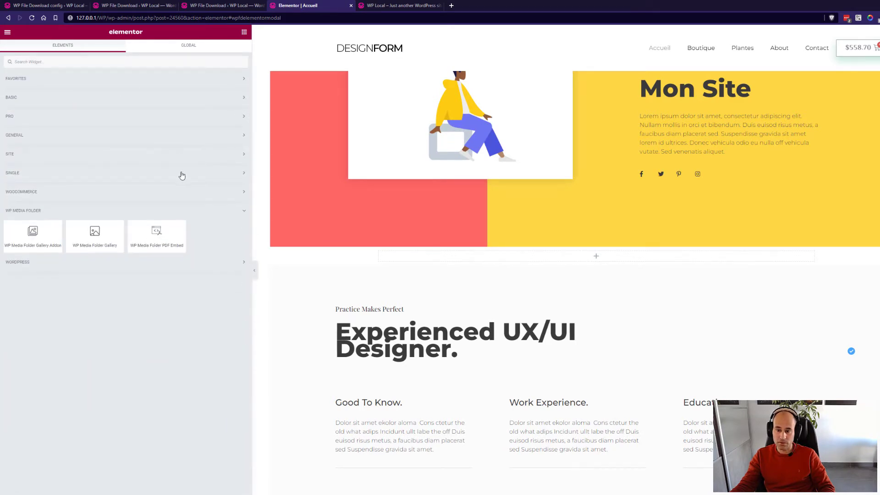
click(128, 214)
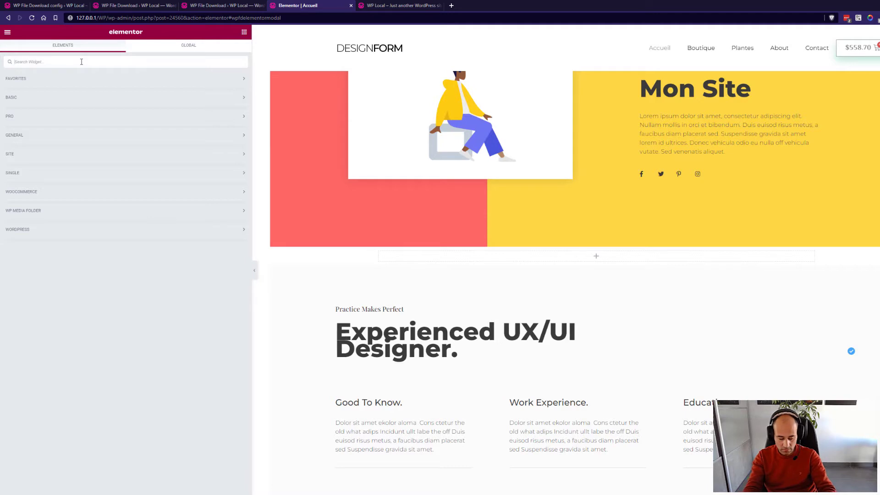
Search widgets for 'file' and drop WP File Download Category below the hero section.
click(81, 61)
text(file)
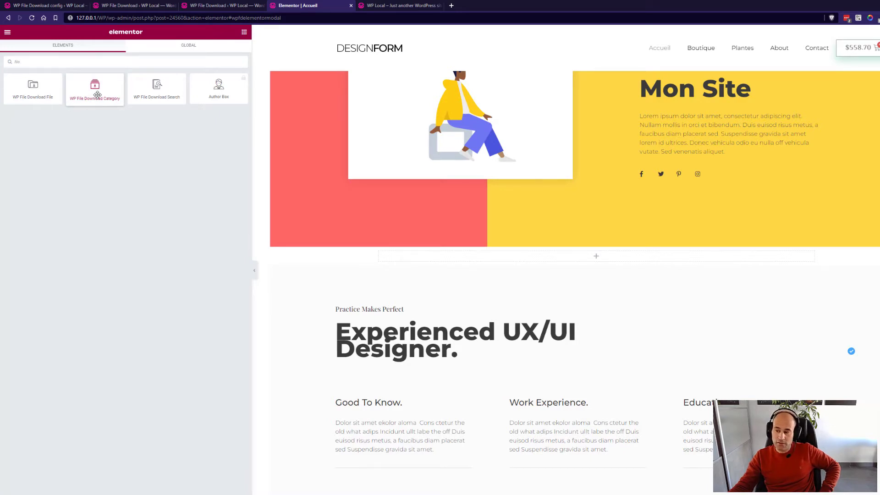
drag(97, 95, 615, 262)
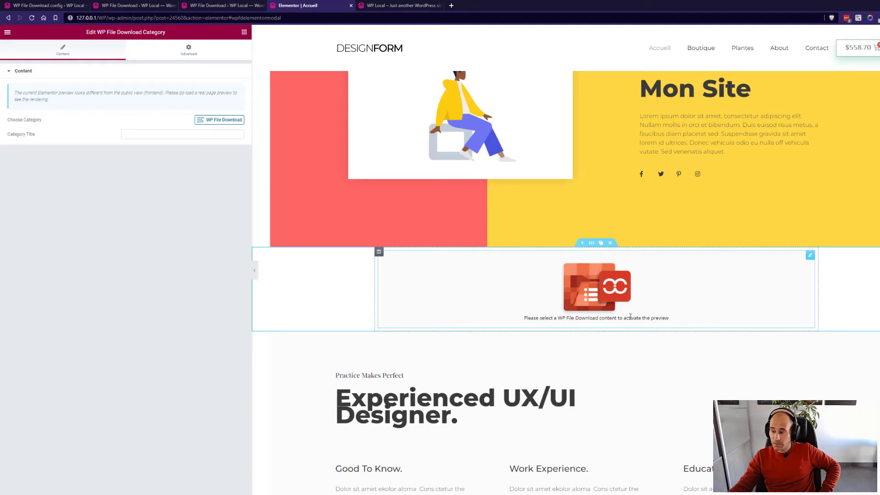
Open the WP File Download picker and browse the Mes fichiers files and their details.
click(222, 121)
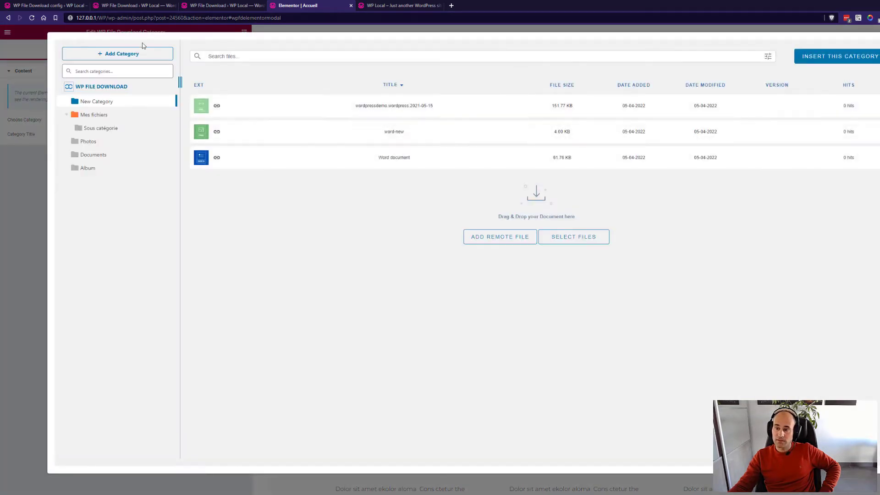
click(105, 117)
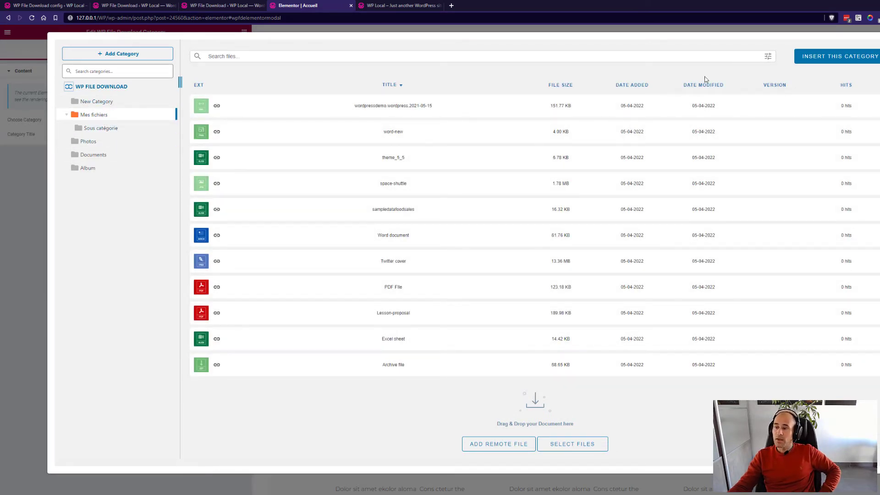
click(310, 113)
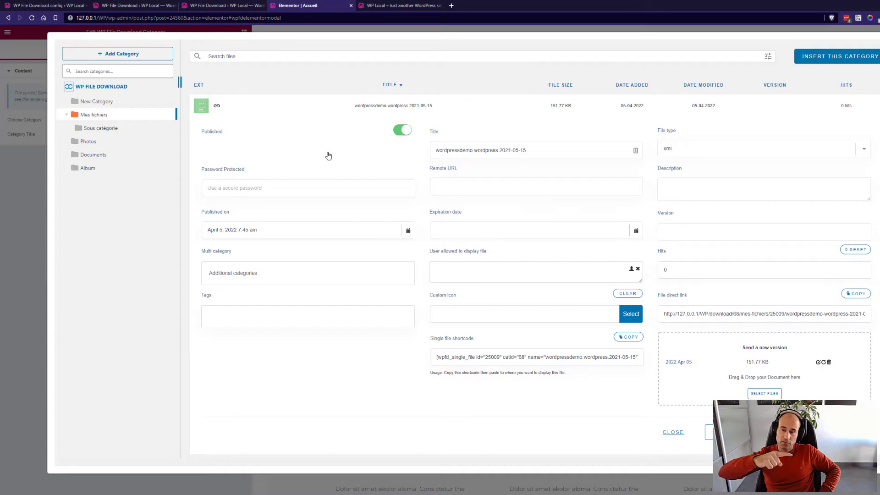
click(235, 3)
click(294, 5)
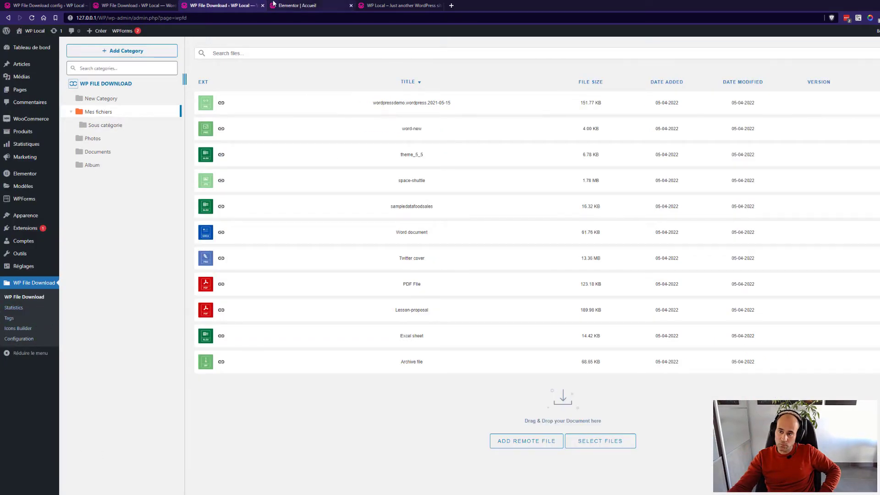
click(307, 110)
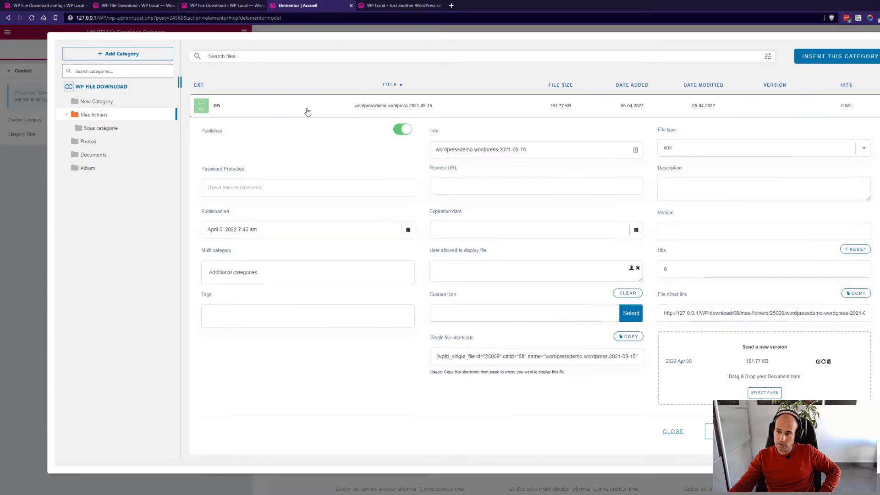
Review the Mes fichiers category settings and insert that category into the widget.
right_click(138, 121)
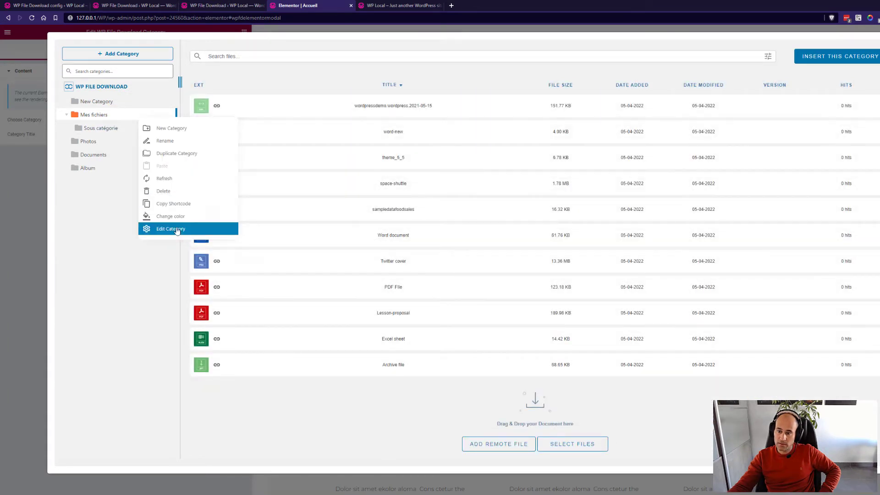
click(177, 230)
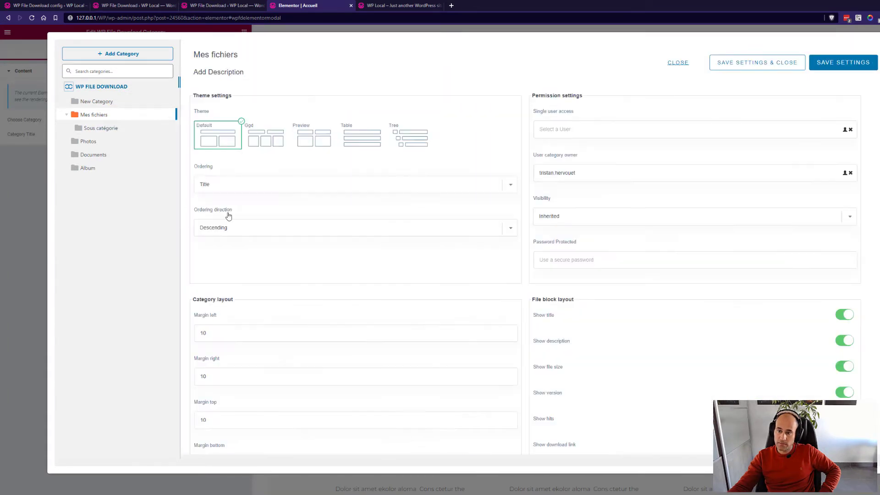
click(103, 118)
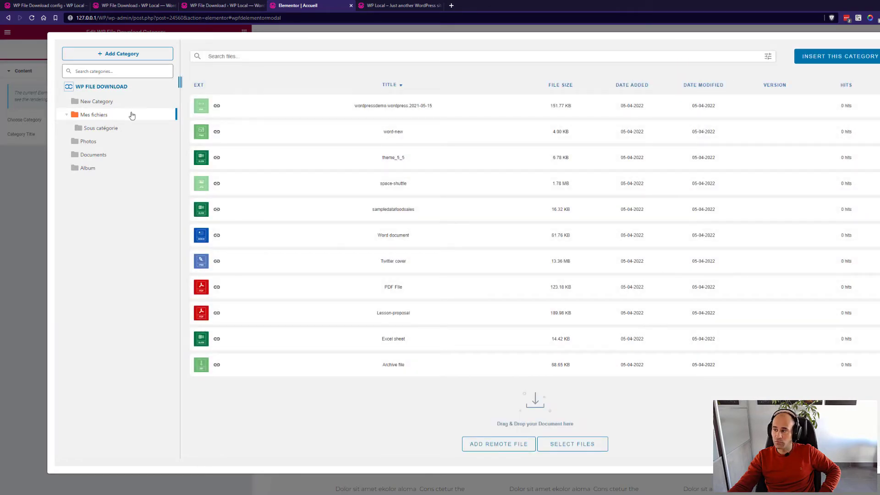
click(828, 61)
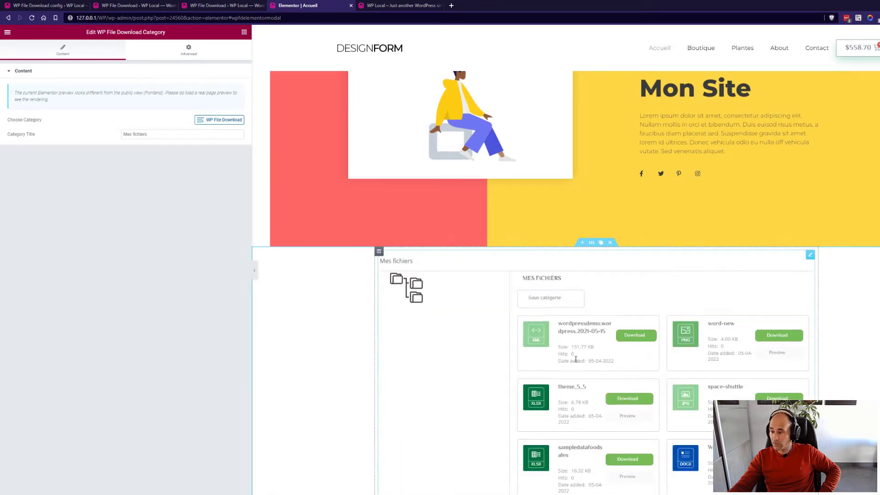
Reload the live front page to show the new Mes fichiers category block.
scroll(583, 263, down, 3)
scroll(583, 263, down, 6)
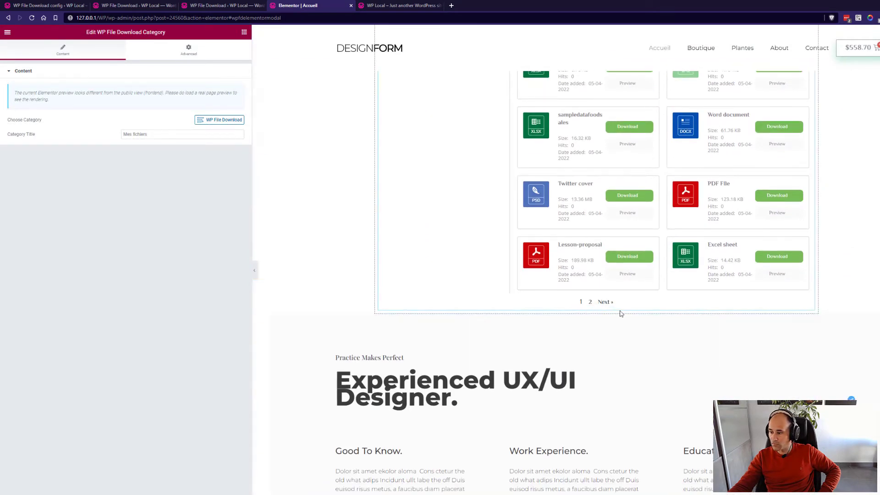
scroll(622, 314, up, 4)
scroll(634, 284, up, 3)
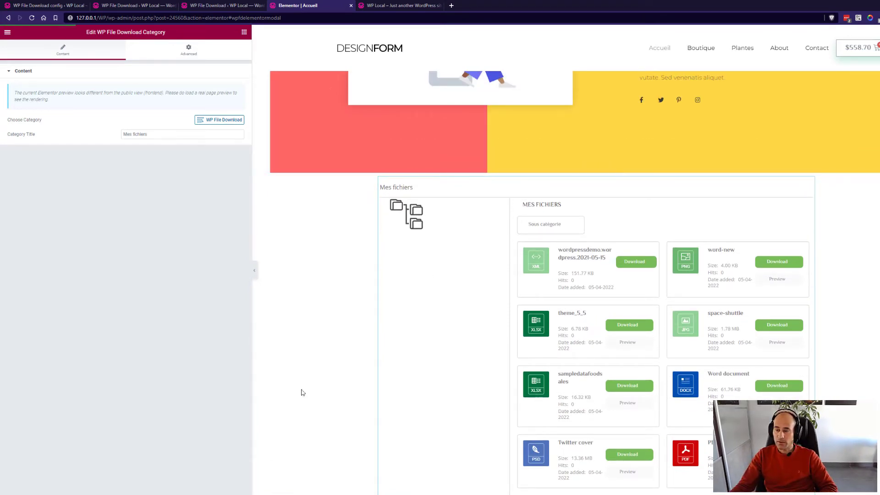
click(394, 7)
key(F5)
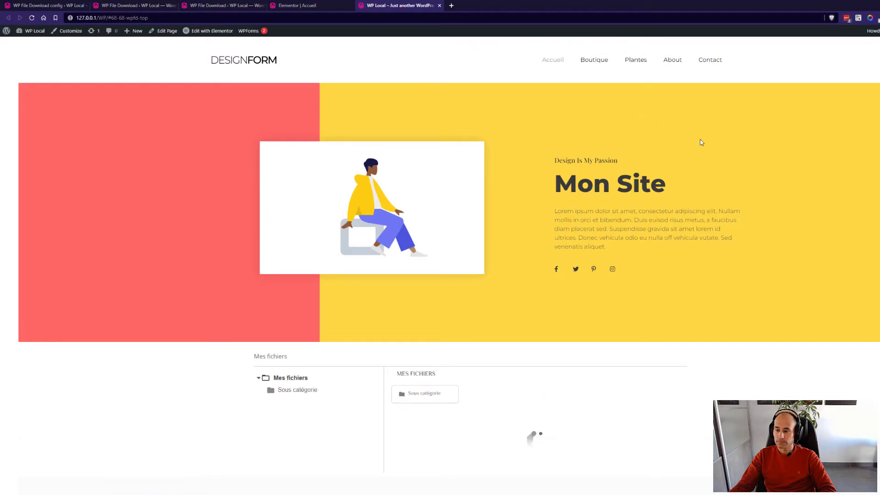
scroll(848, 208, down, 5)
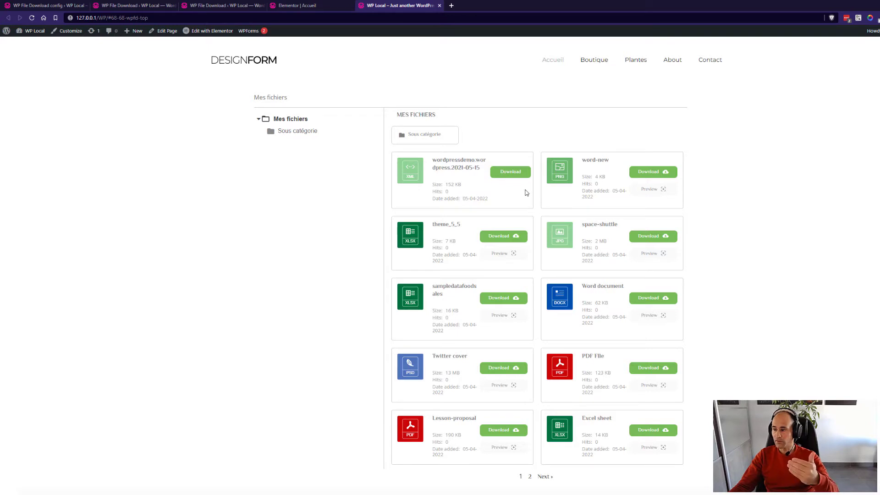
Preview the Word file in the lightbox, close it, and scroll through the file cards.
click(649, 177)
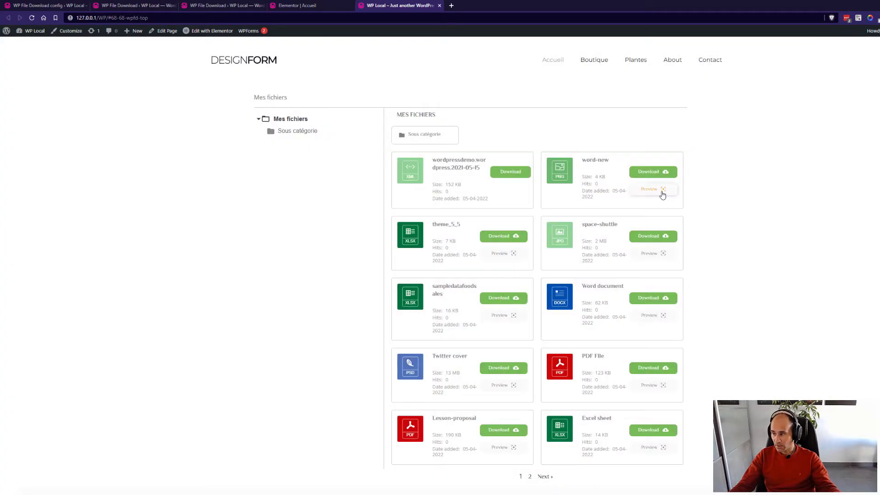
click(661, 192)
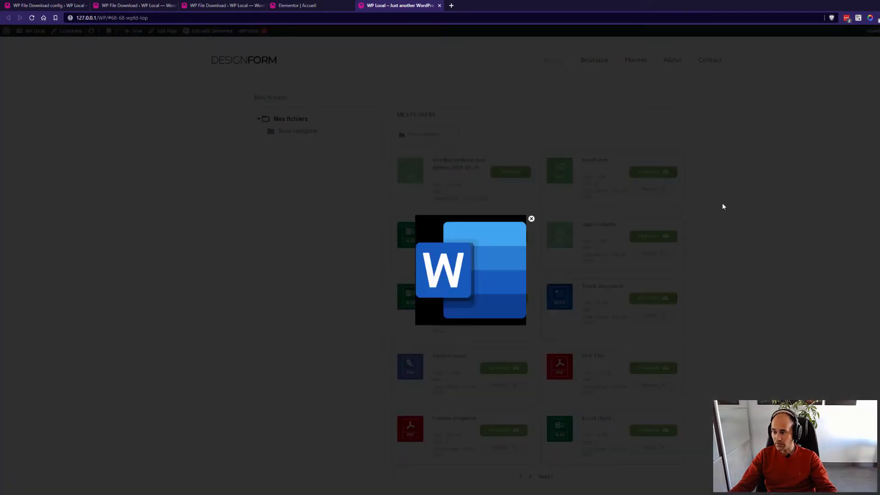
click(532, 220)
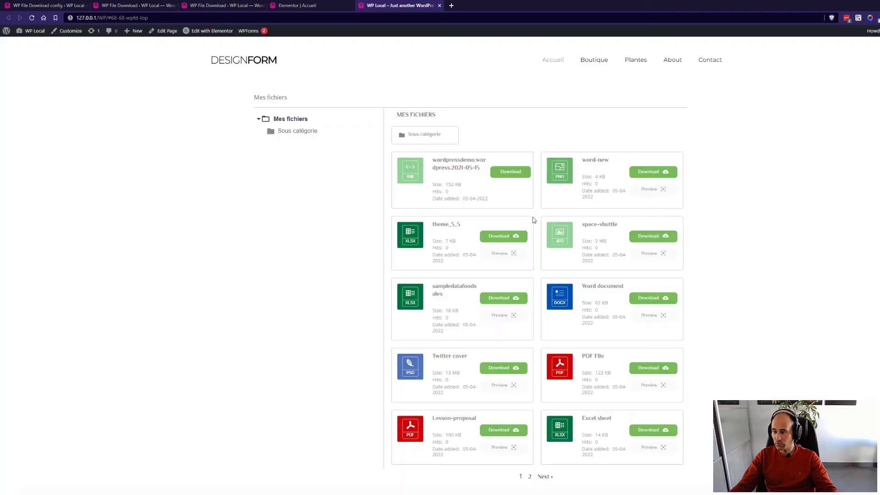
scroll(550, 192, down, 1)
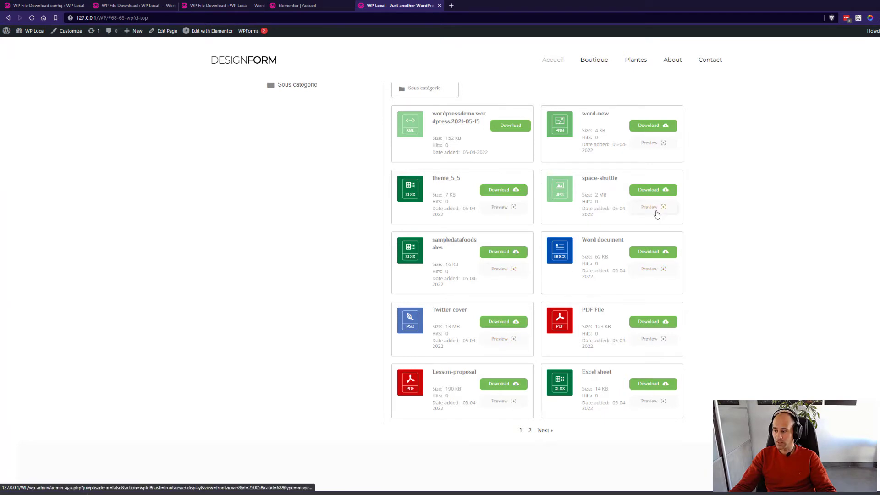
scroll(752, 259, up, 3)
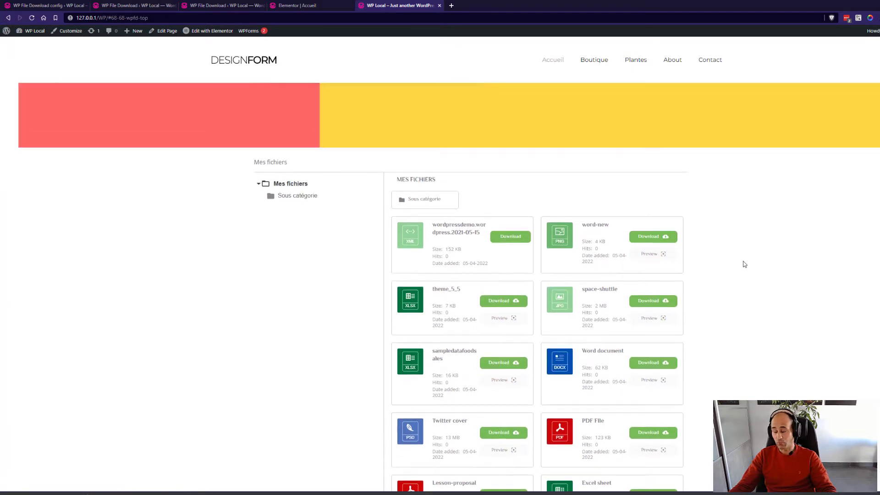
scroll(741, 260, up, 2)
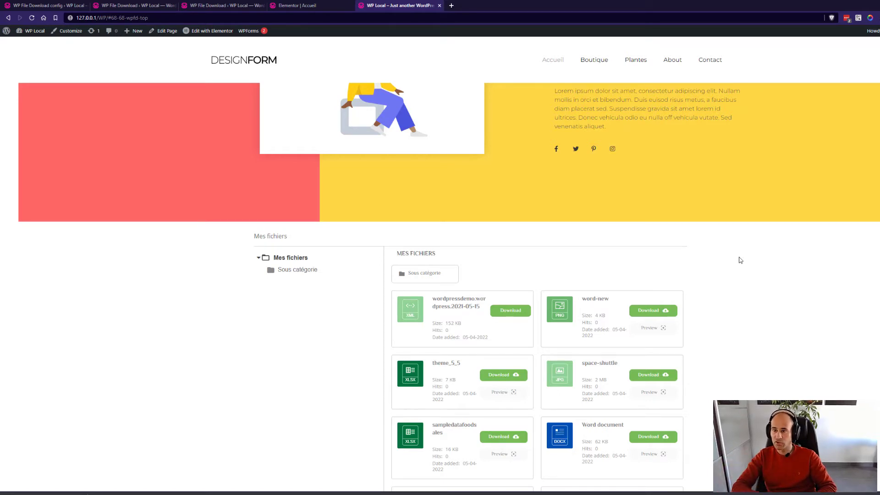
Review the plugin's Main Setting > Frontend viewer extensions, then return to the Elementor editor.
click(133, 6)
click(50, 5)
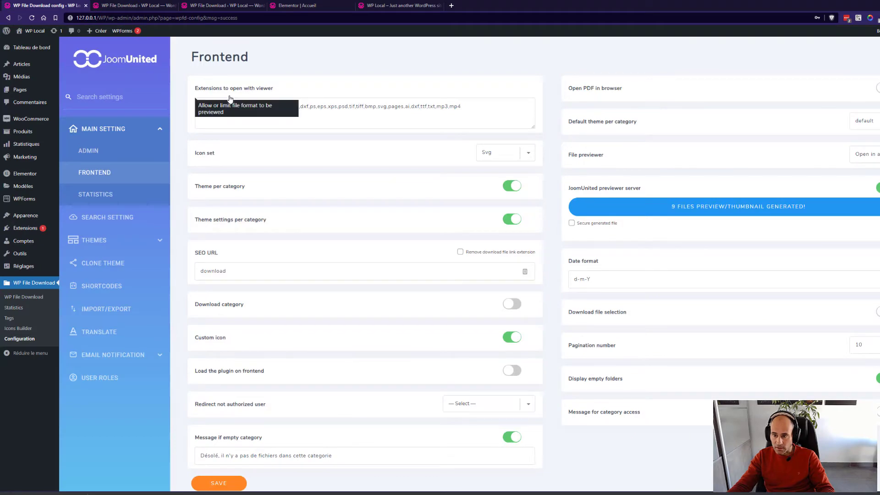
drag(461, 107, 194, 99)
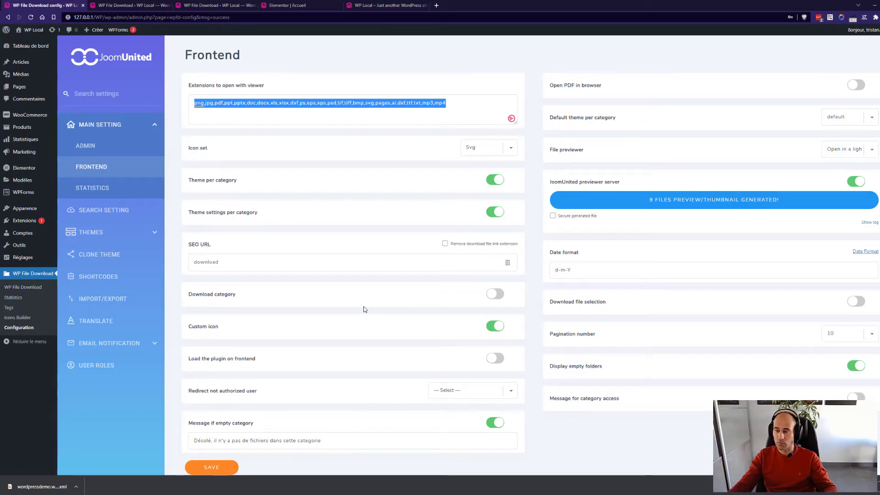
click(306, 5)
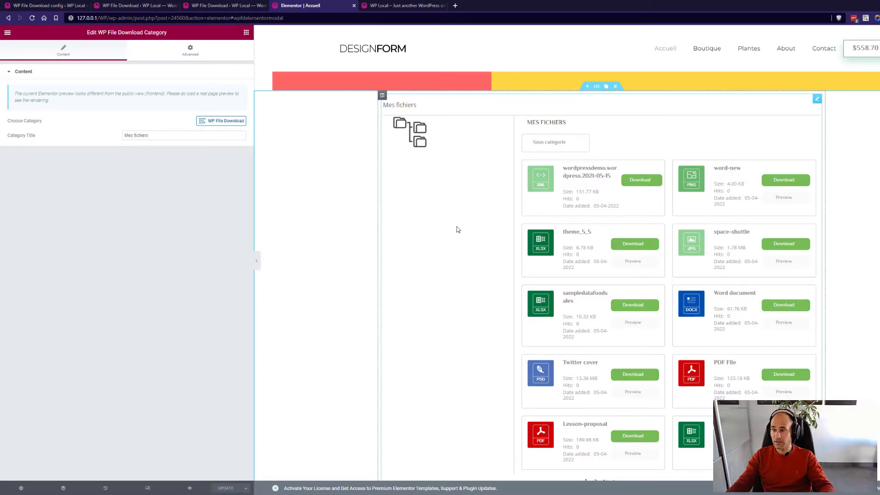
On the live site page, open the Sous catégorie subfolder.
click(415, 6)
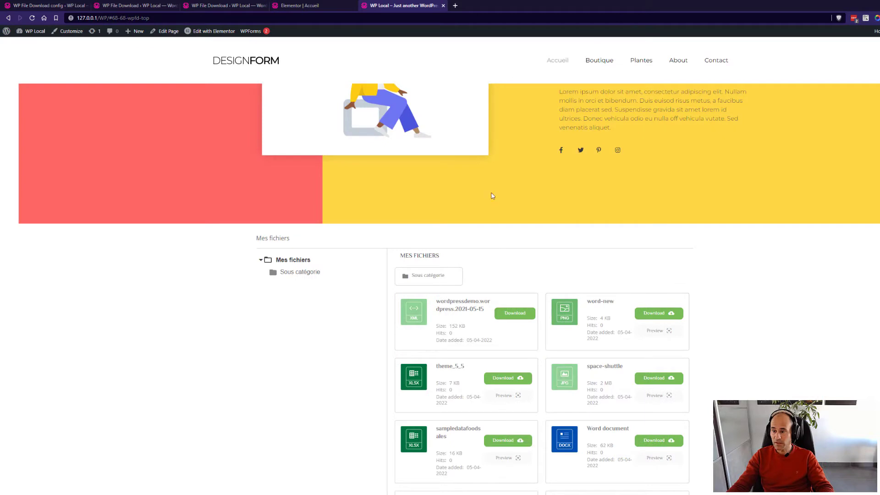
click(439, 278)
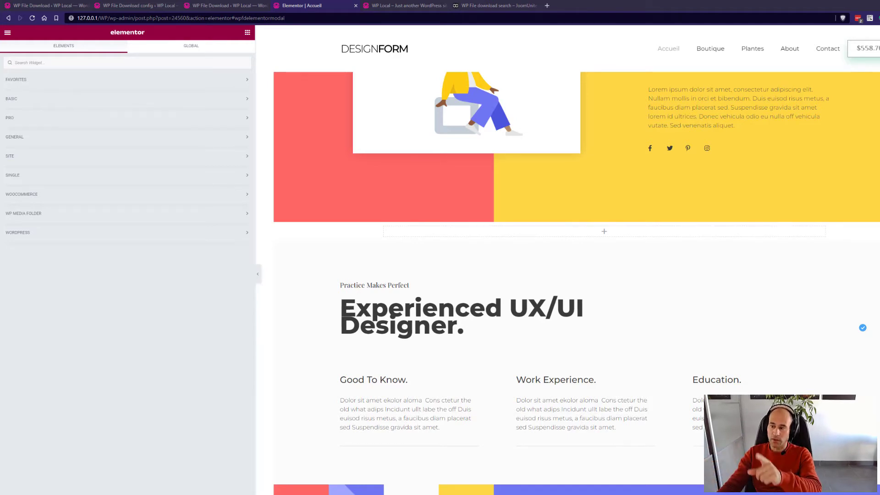
Search widgets for 'file' and drop WP File Download Search below the hero.
scroll(700, 255, up, 3)
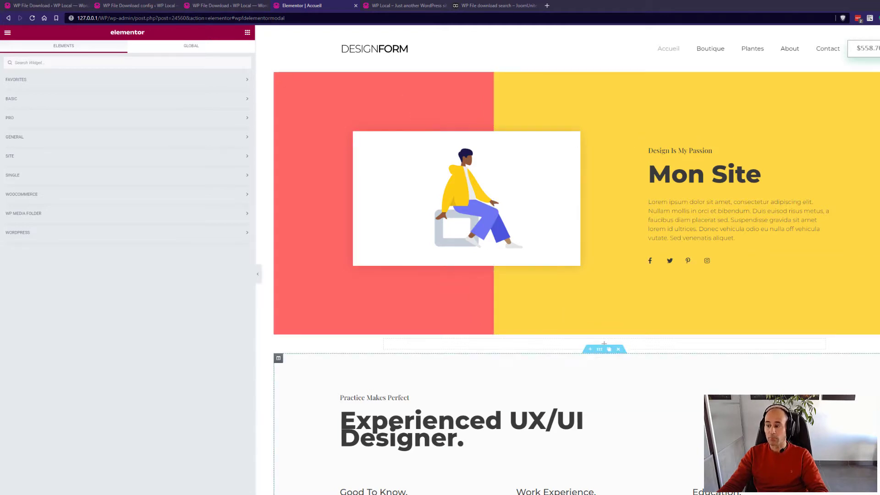
click(98, 66)
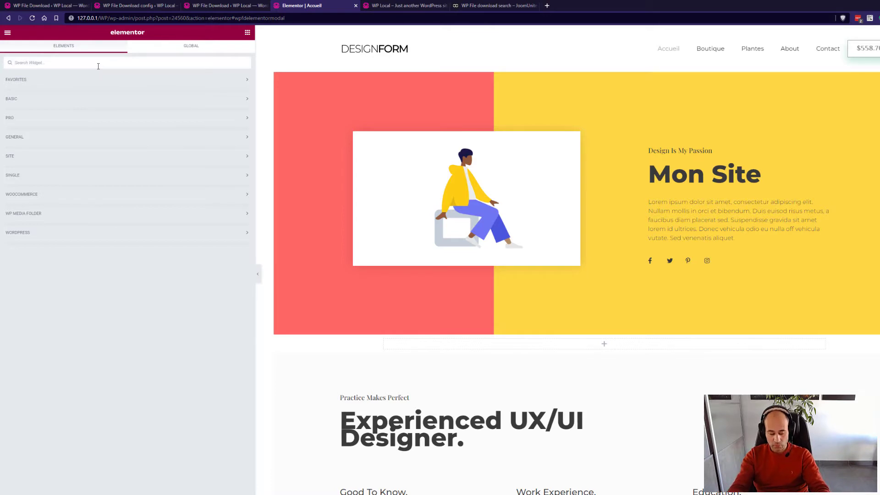
text(file)
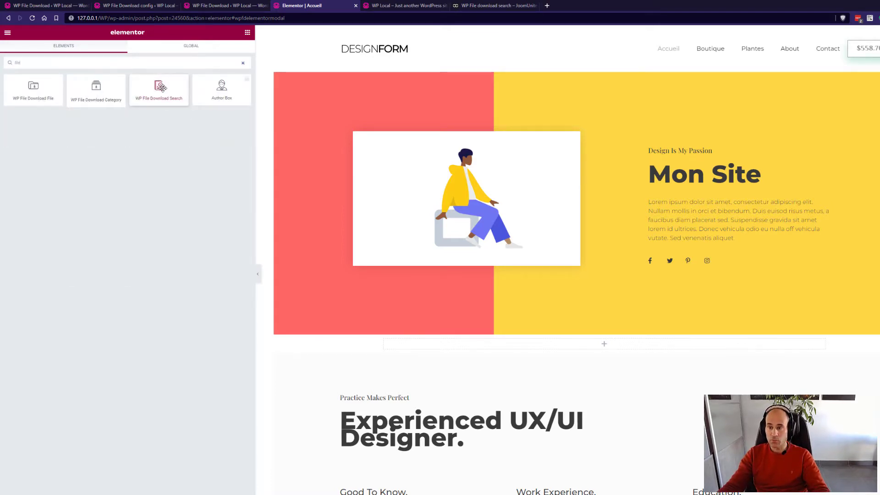
drag(162, 87, 485, 342)
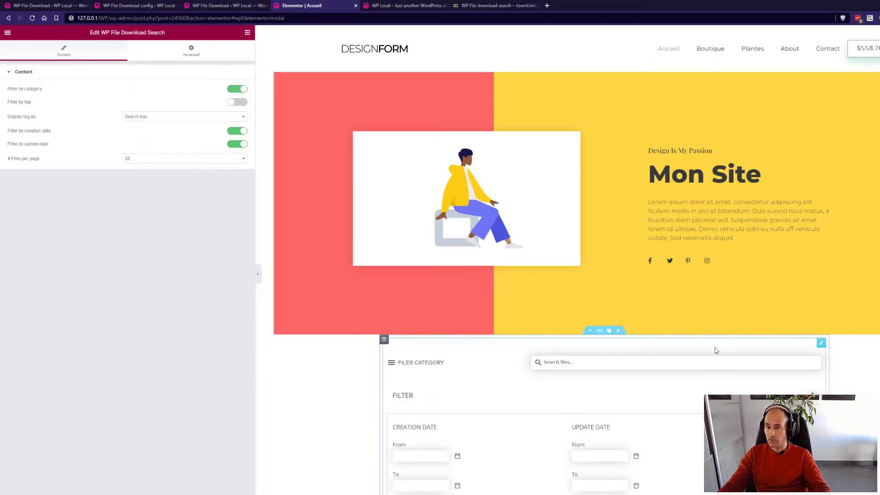
Toggle the creation-date and update-date filters off and back on, leaving both enabled.
scroll(717, 353, down, 1)
scroll(716, 353, down, 2)
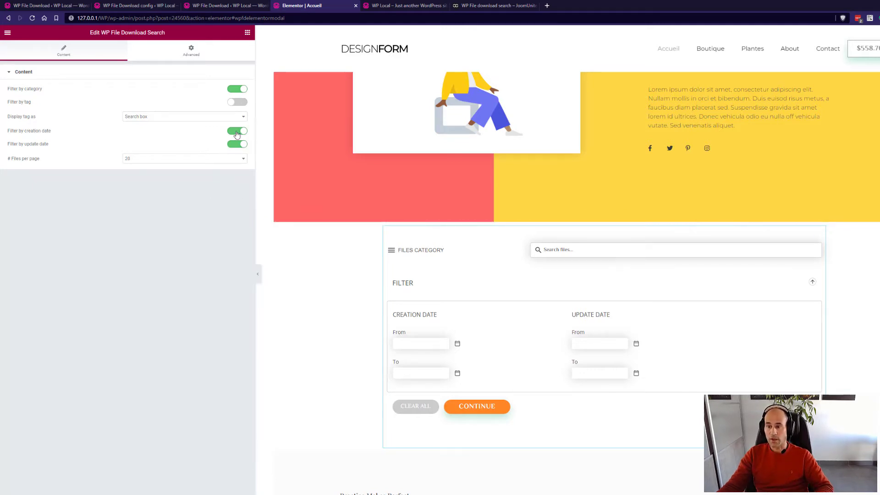
click(237, 132)
click(237, 145)
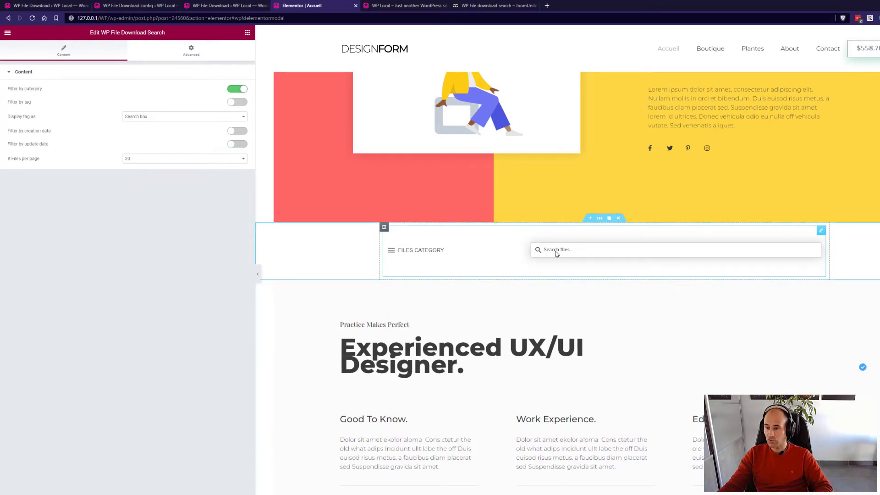
click(237, 131)
click(236, 144)
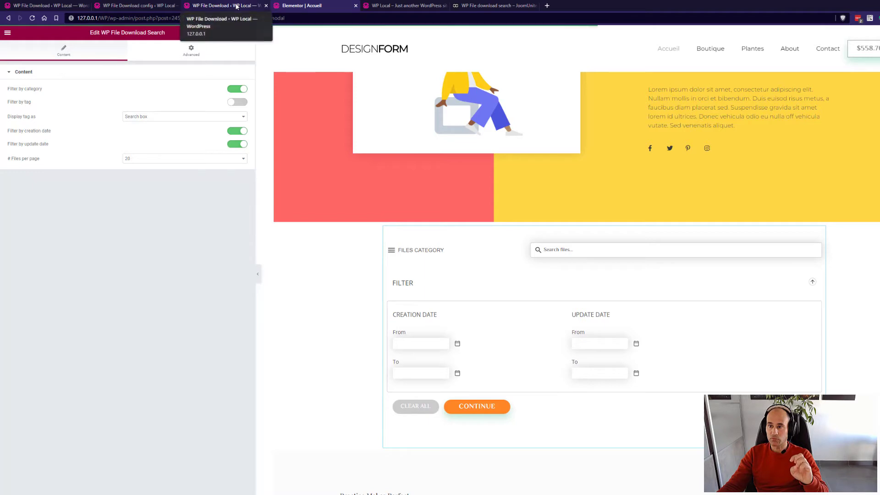
Review the plugin's Search Setting page, then view the live search results for 'nom'.
click(123, 5)
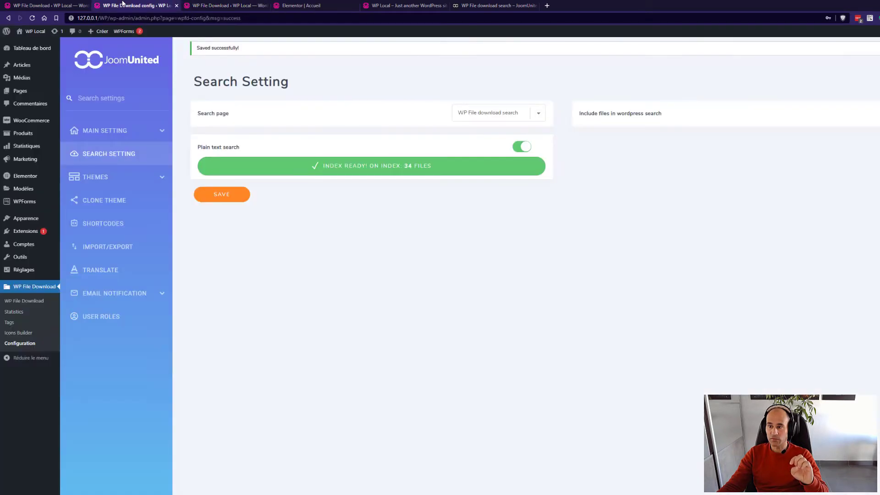
drag(123, 4, 201, 5)
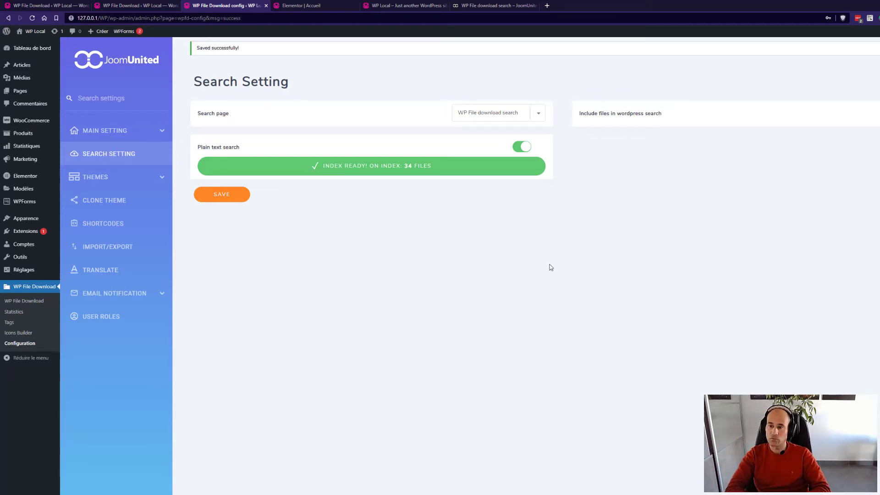
click(305, 9)
click(376, 6)
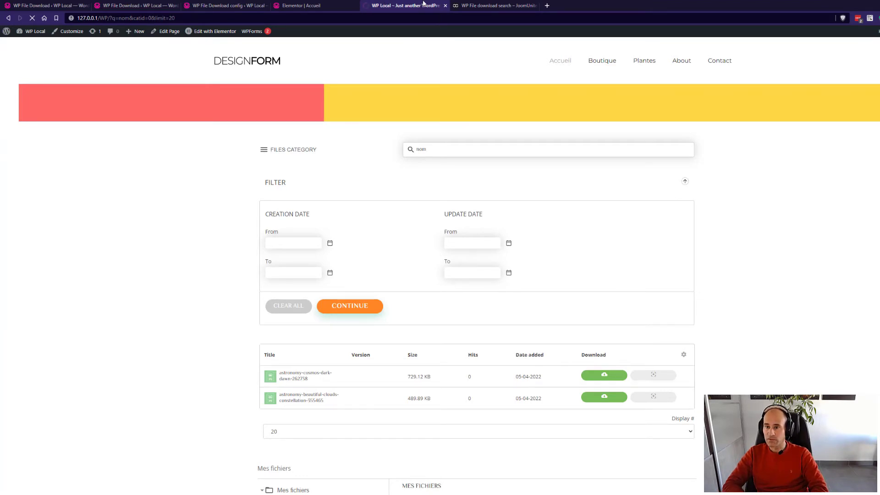
Reload the home page with the search query removed from the address.
click(112, 18)
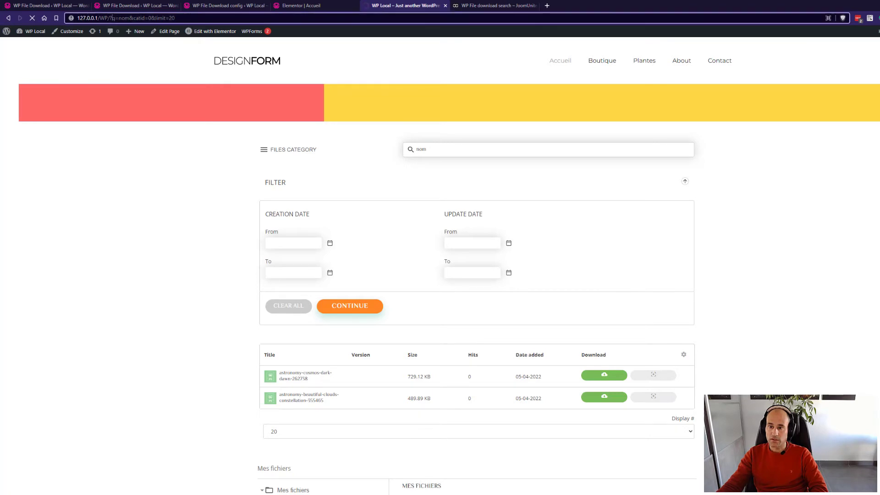
drag(112, 18, 176, 17)
key(BackSpace)
key(Return)
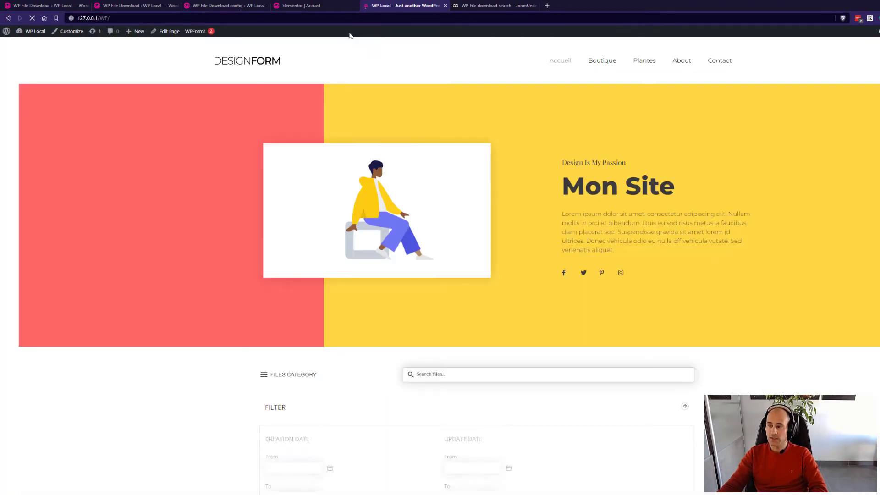
Try the Files Category list and creation-date calendar, then enter 'file' in the search box.
scroll(415, 87, down, 4)
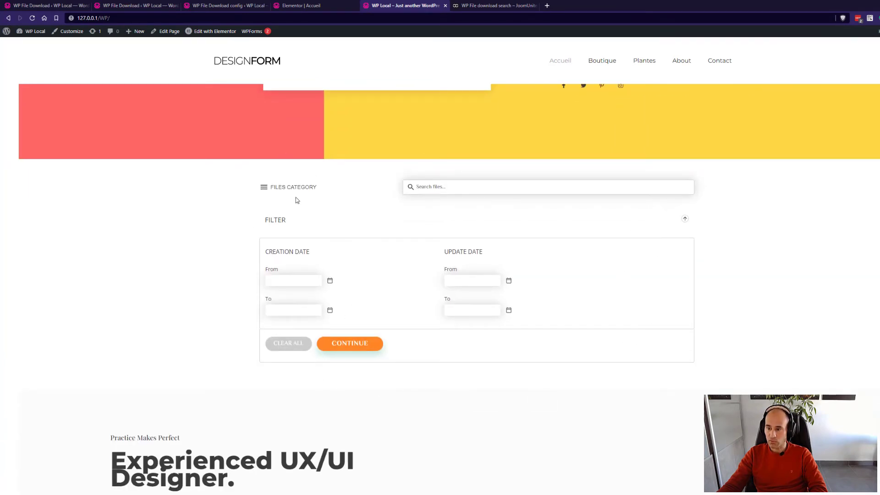
click(264, 188)
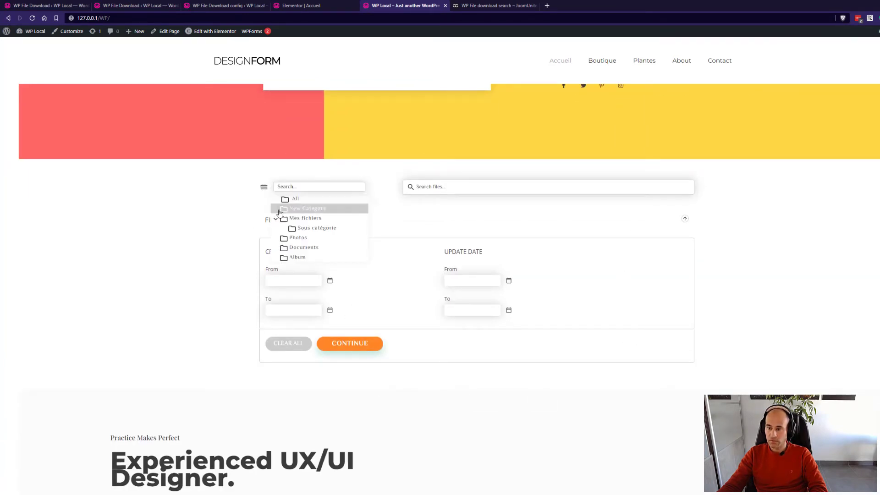
click(755, 204)
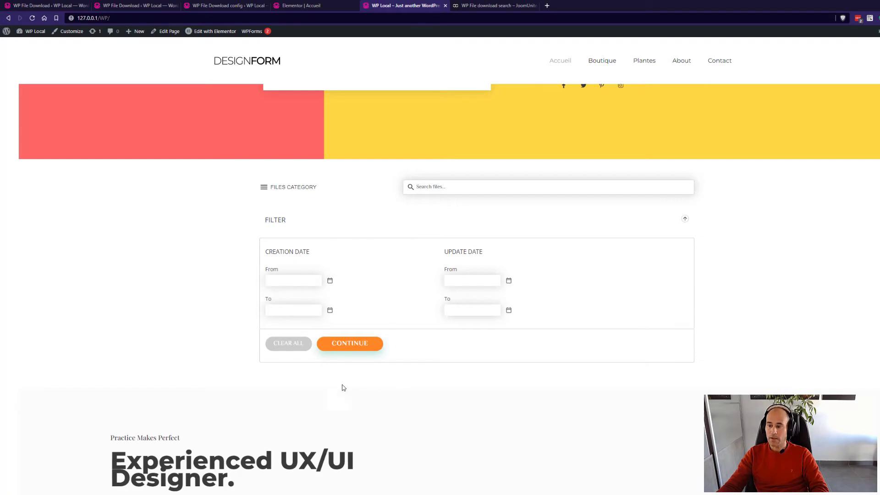
click(330, 282)
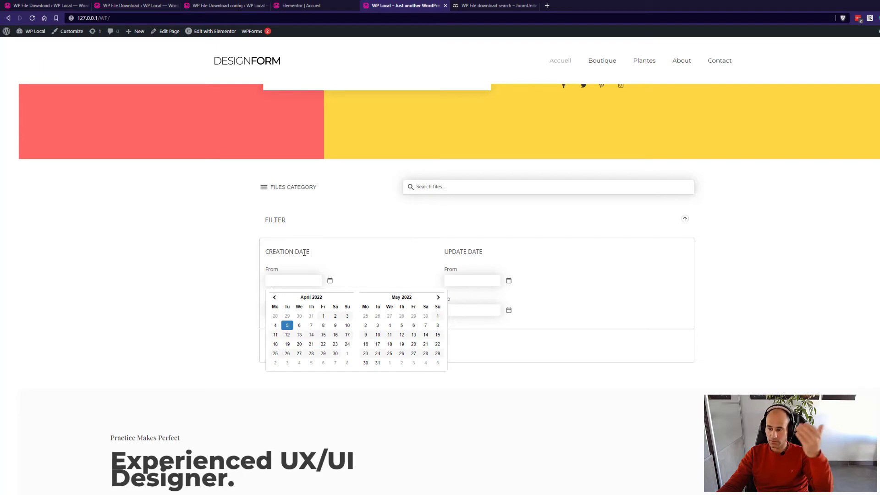
click(513, 258)
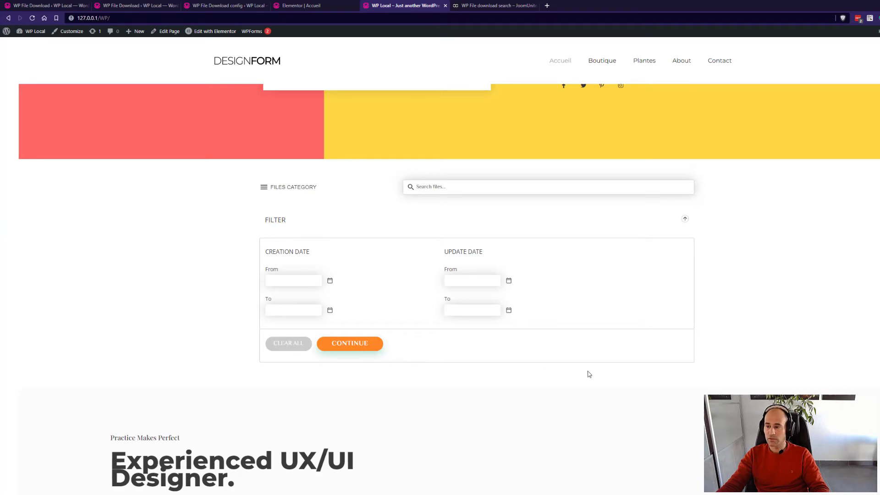
click(438, 189)
text(file)
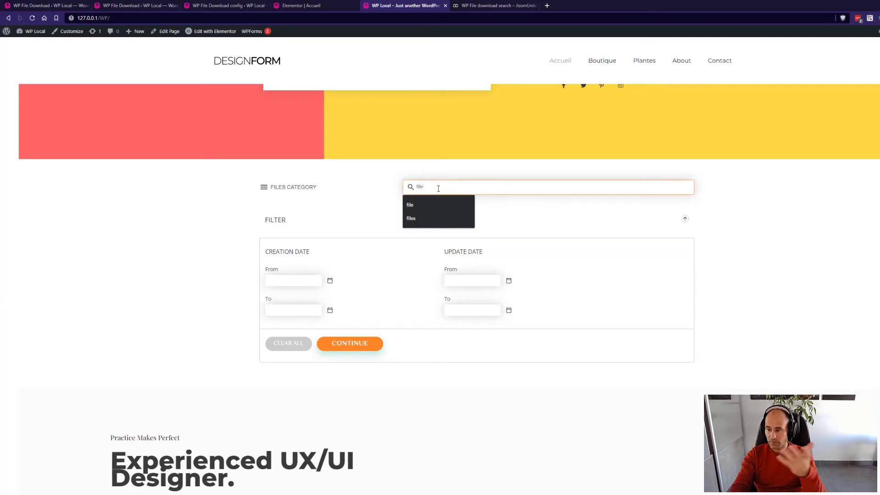
Search for 'file', preview the first PDF result, and hide then restore the Version column.
key(Return)
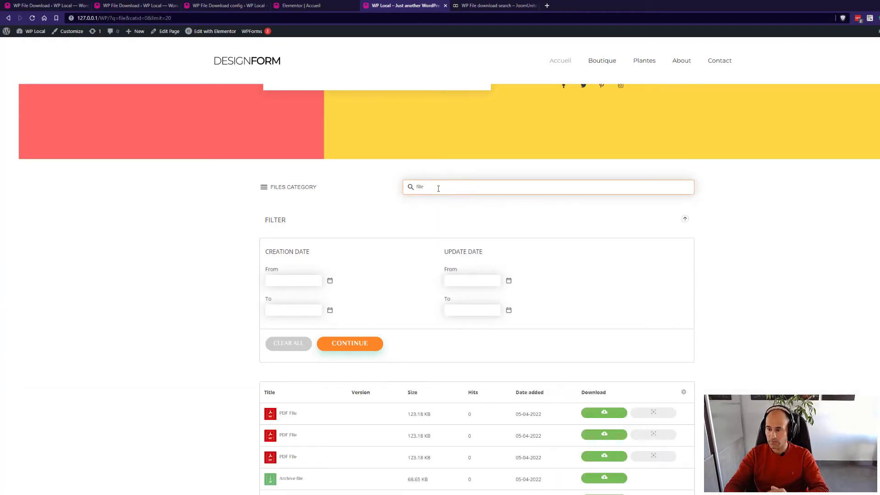
scroll(616, 257, down, 3)
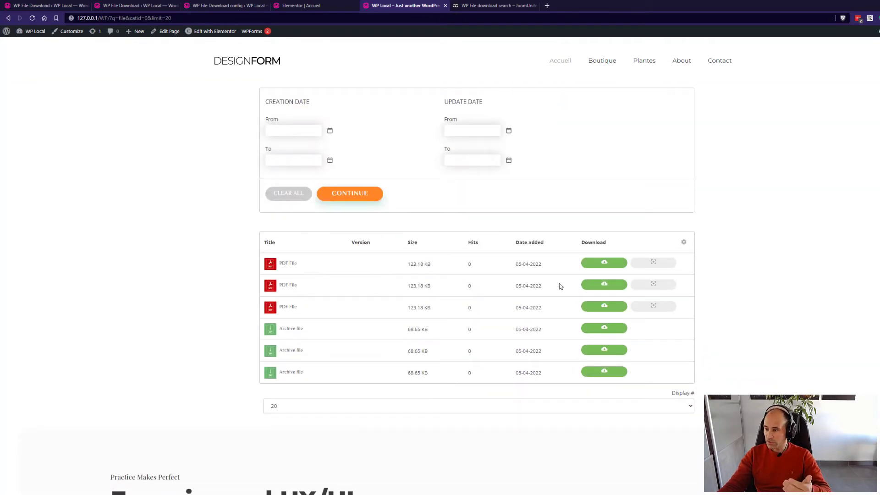
click(652, 265)
click(768, 286)
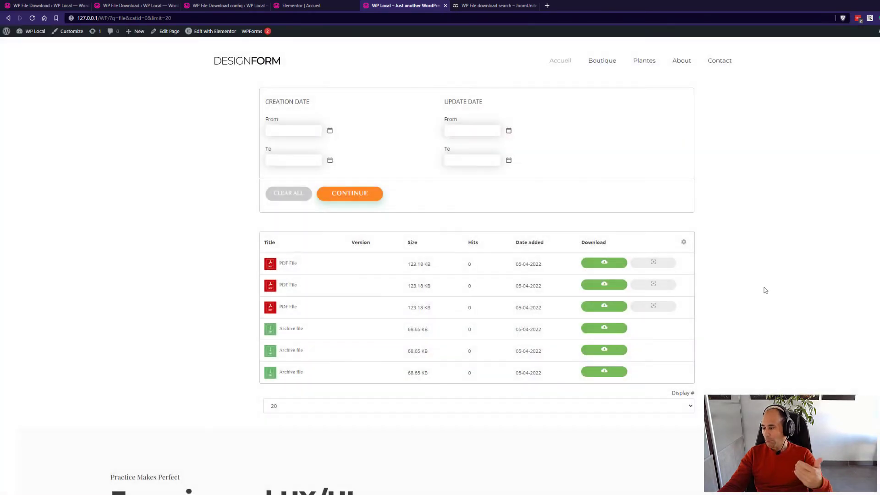
click(684, 242)
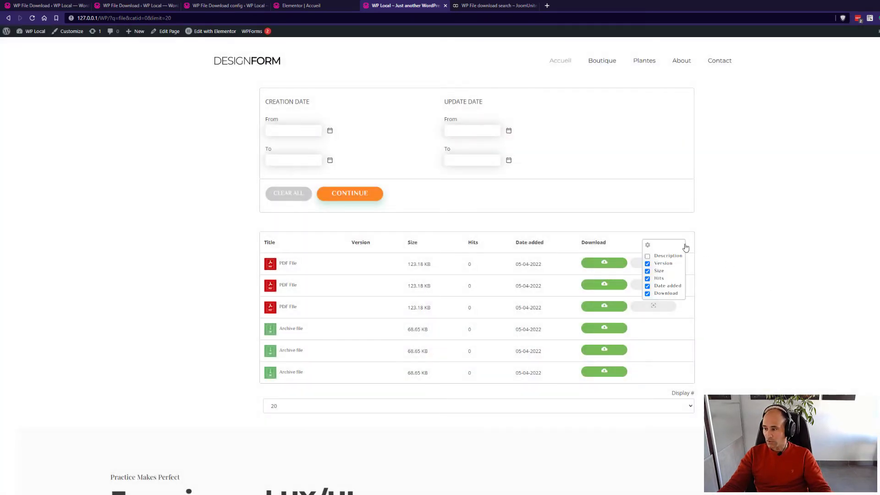
click(669, 266)
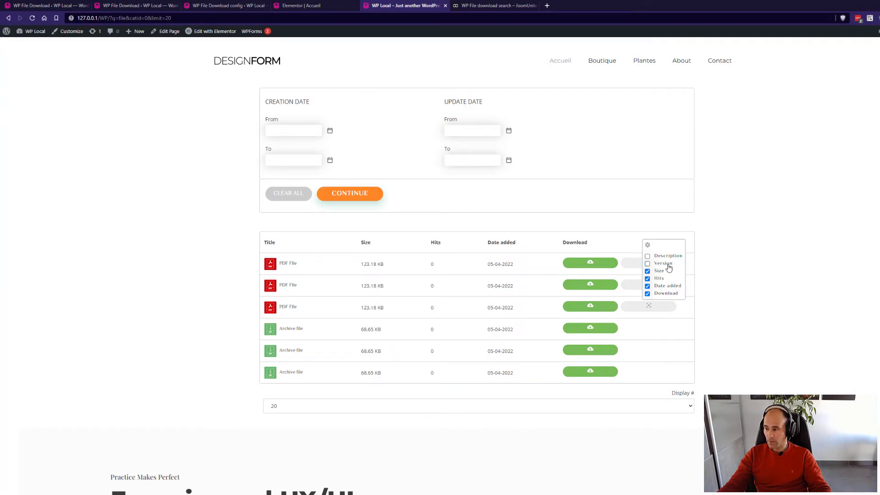
click(669, 265)
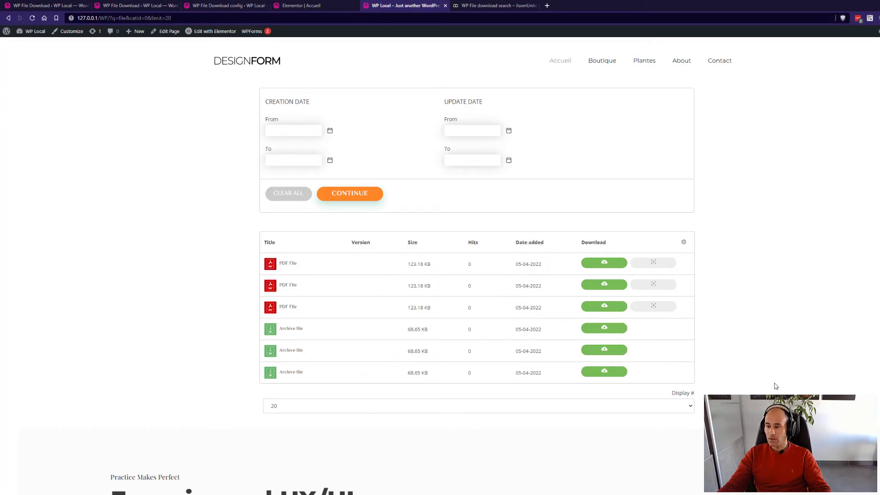
Limit the 'file' search to New Category, getting no results, then go to the JoomUnited demo.
scroll(761, 373, up, 3)
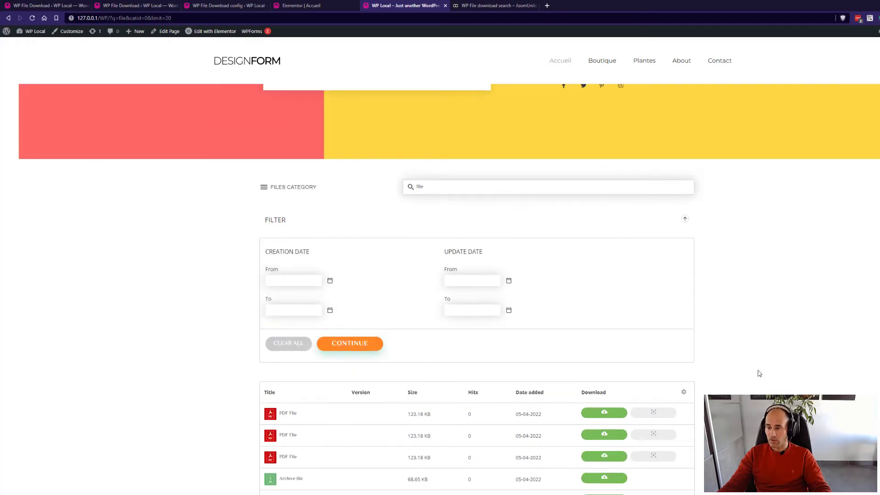
click(266, 188)
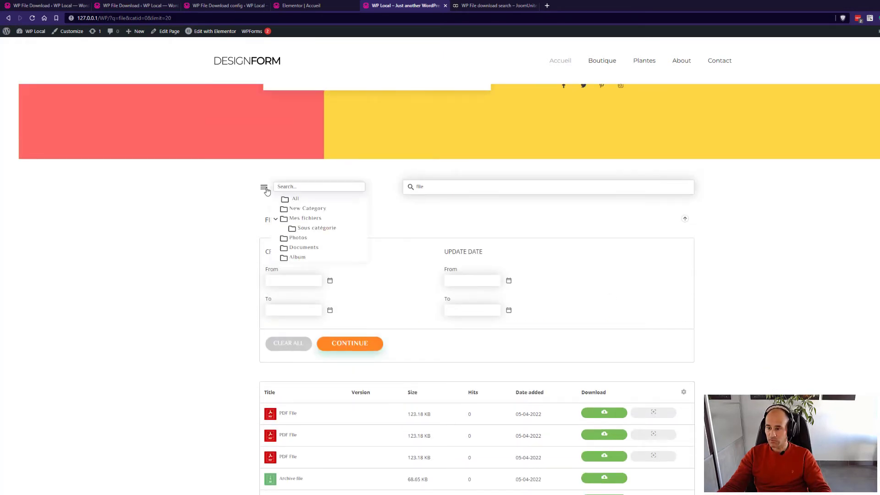
click(302, 210)
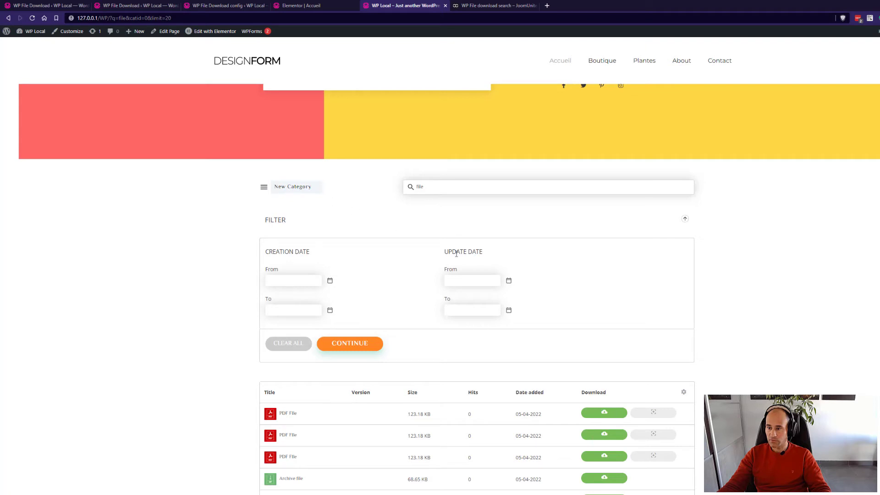
click(452, 189)
key(Return)
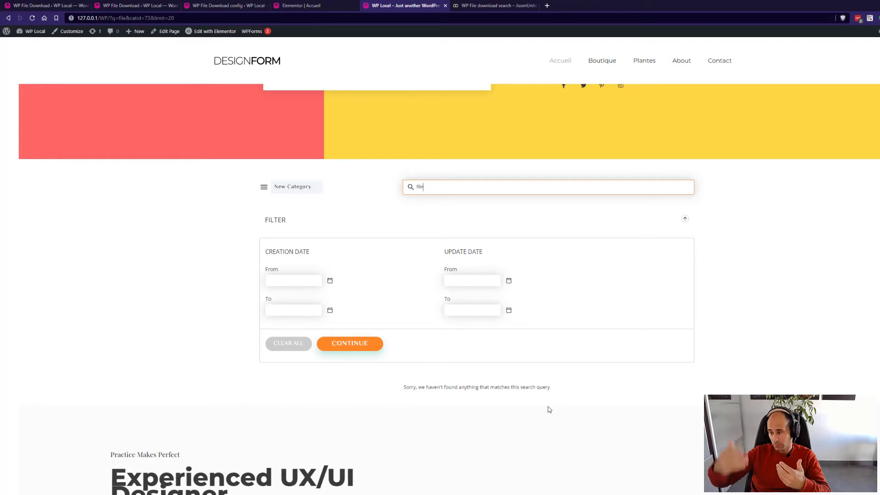
click(697, 388)
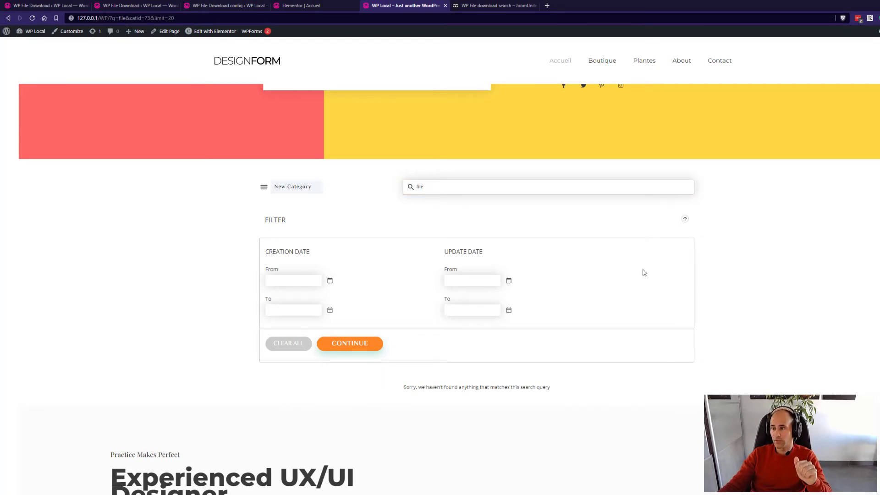
click(483, 6)
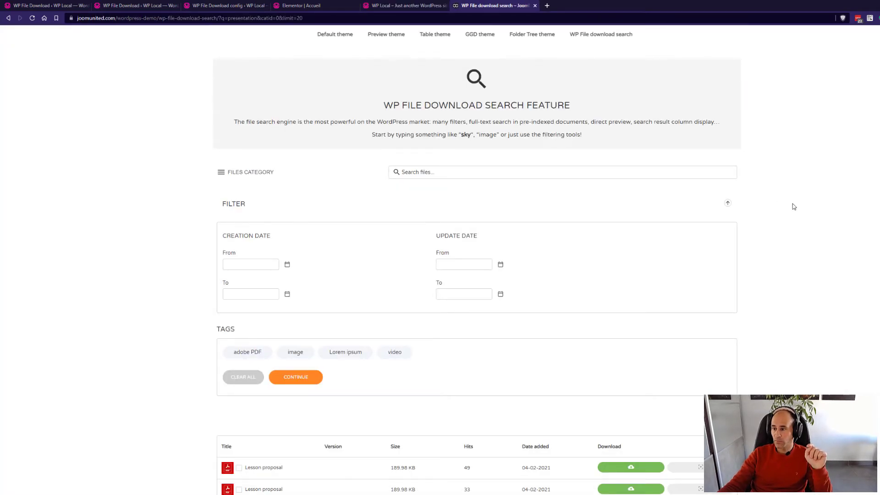
Search the demo for 'sky' and scroll through the Sky and stars and Lesson proposal results.
click(456, 172)
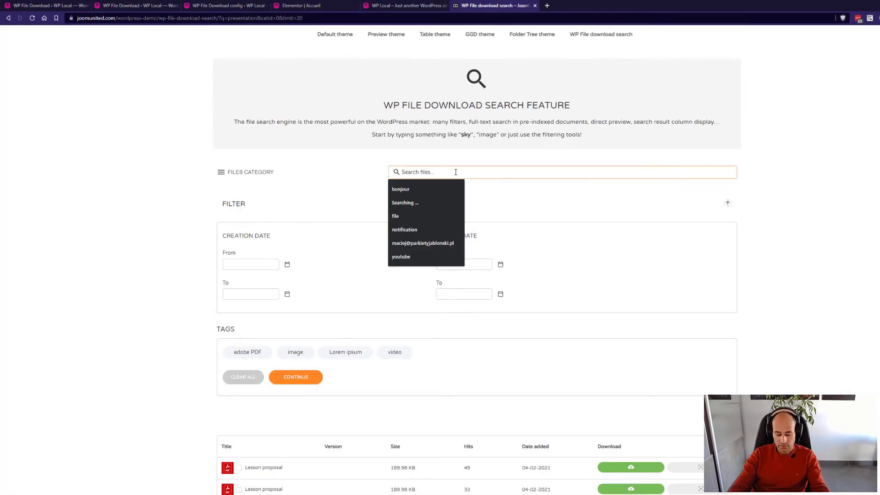
text(sky)
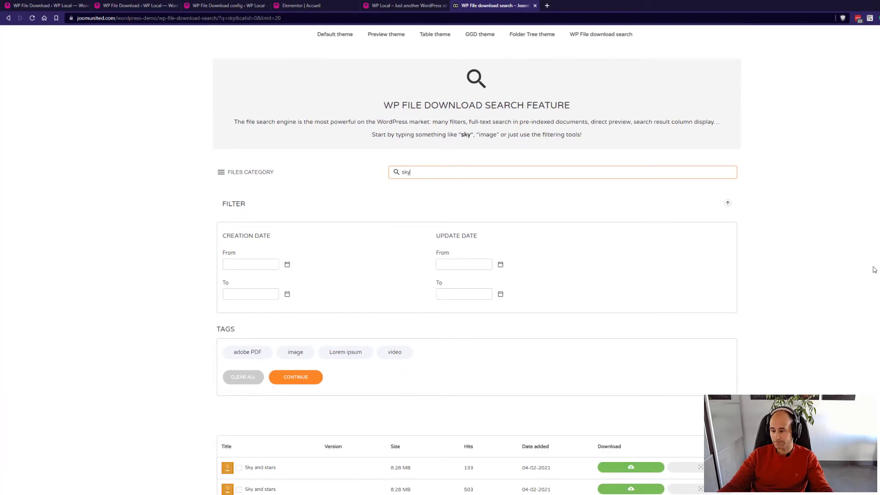
scroll(758, 244, down, 1)
scroll(758, 244, down, 6)
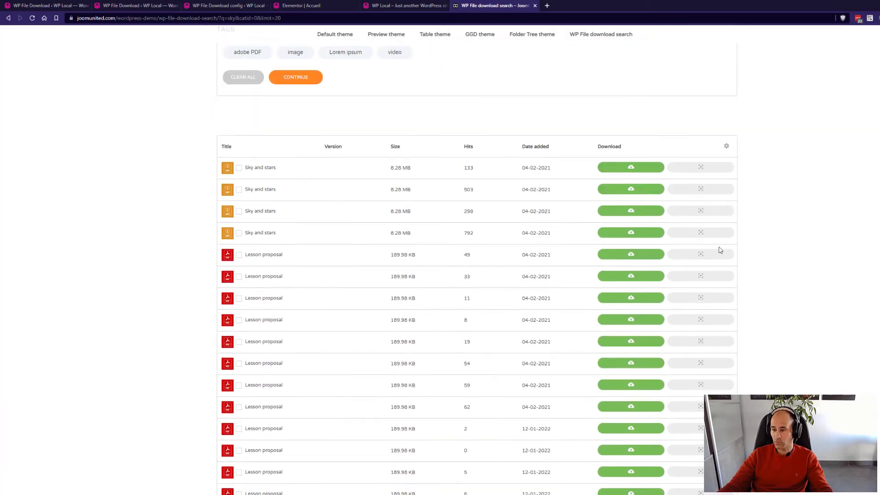
scroll(426, 331, down, 3)
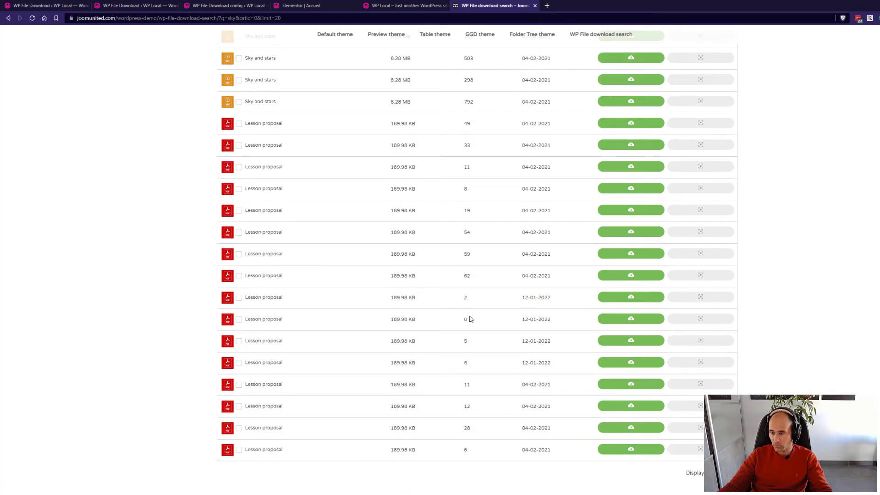
scroll(464, 252, up, 4)
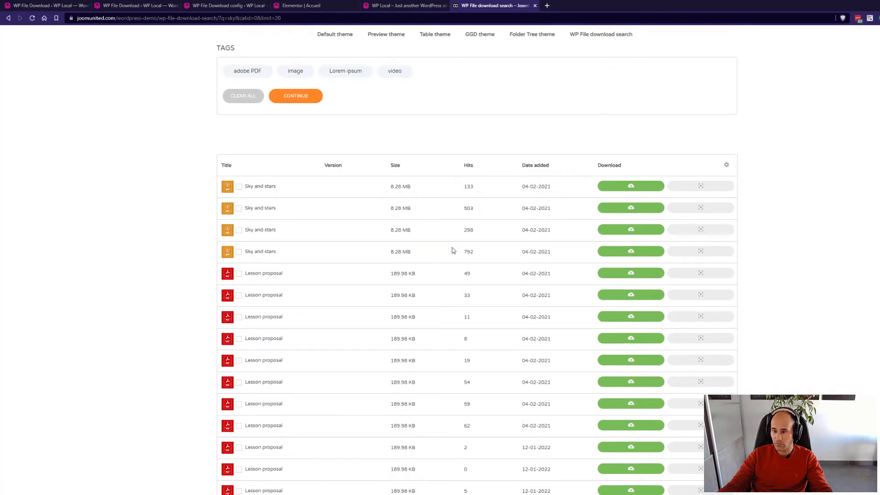
scroll(454, 251, up, 3)
scroll(454, 251, up, 2)
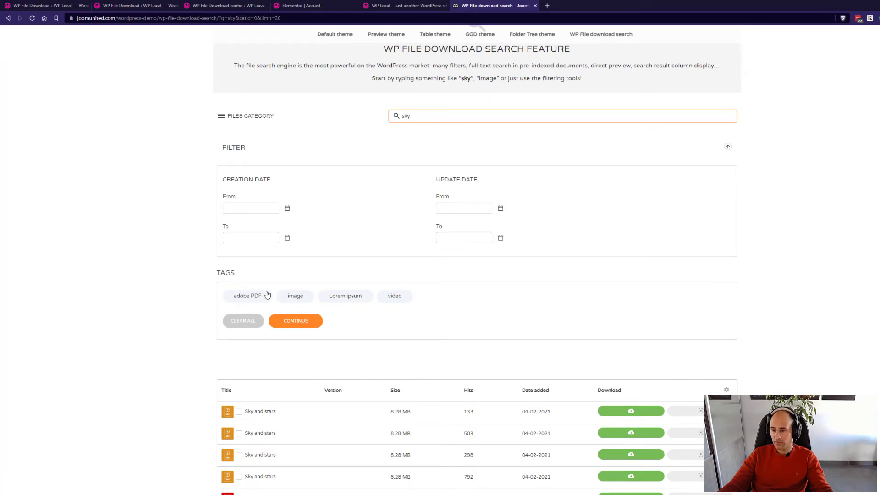
scroll(554, 280, up, 1)
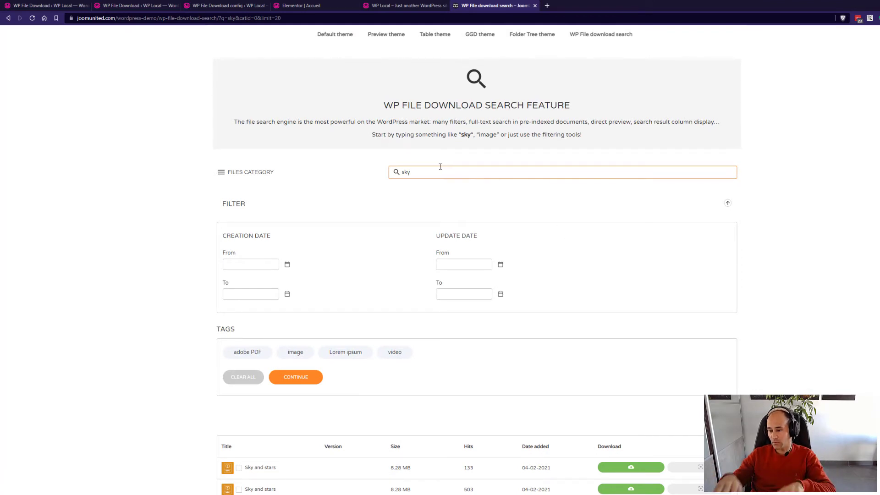
scroll(443, 167, down, 3)
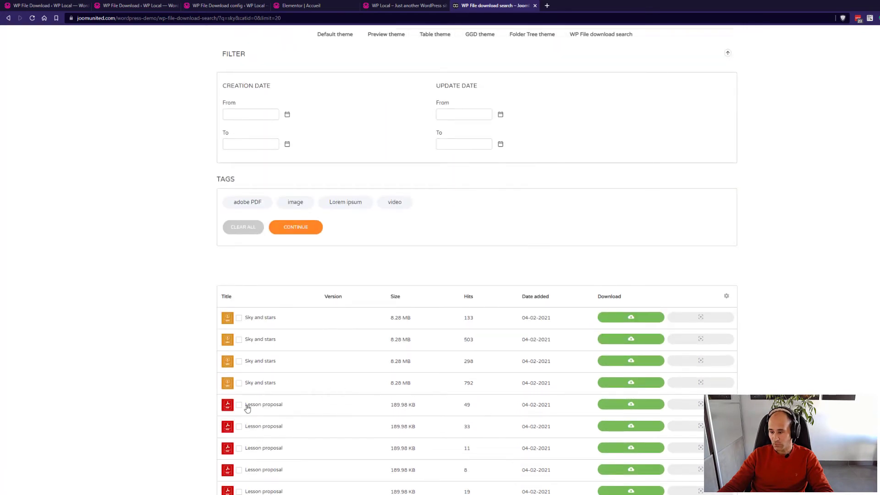
Preview a Lesson proposal PDF, close it, and clear 'sky' from the demo search box.
click(700, 408)
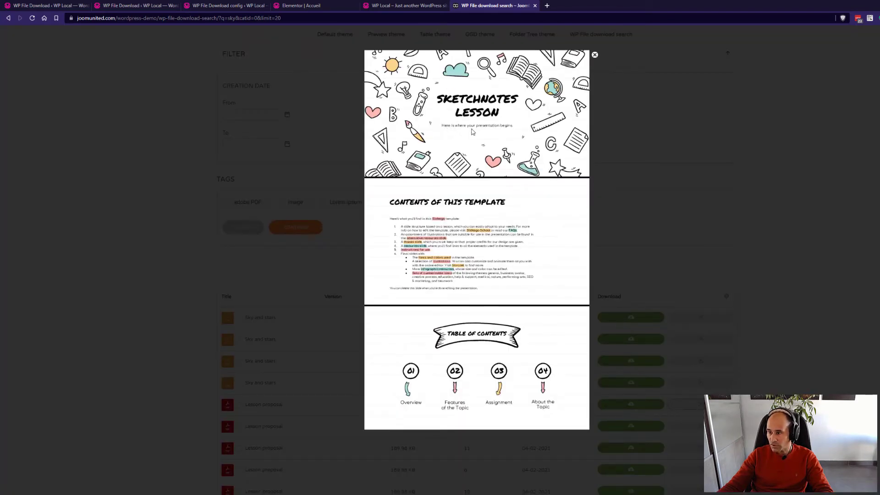
click(693, 167)
scroll(625, 176, up, 3)
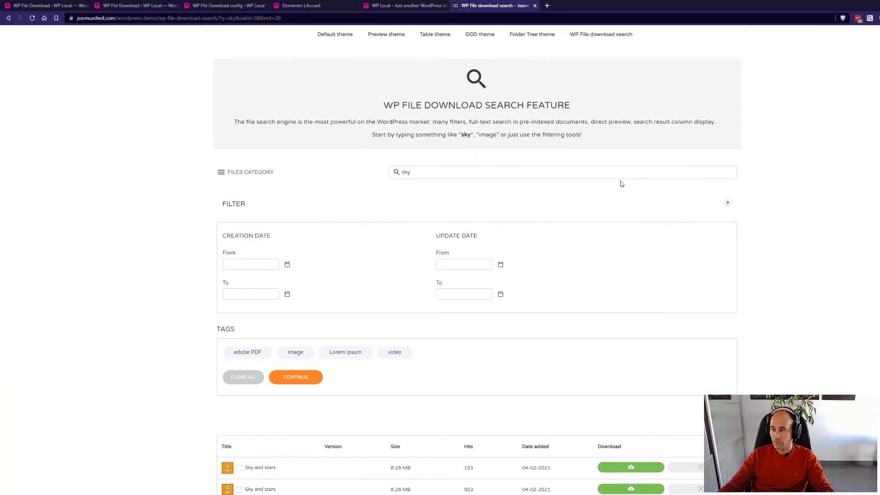
click(495, 171)
key(BackSpace)
key(BackSpace)
key(BackSpace)
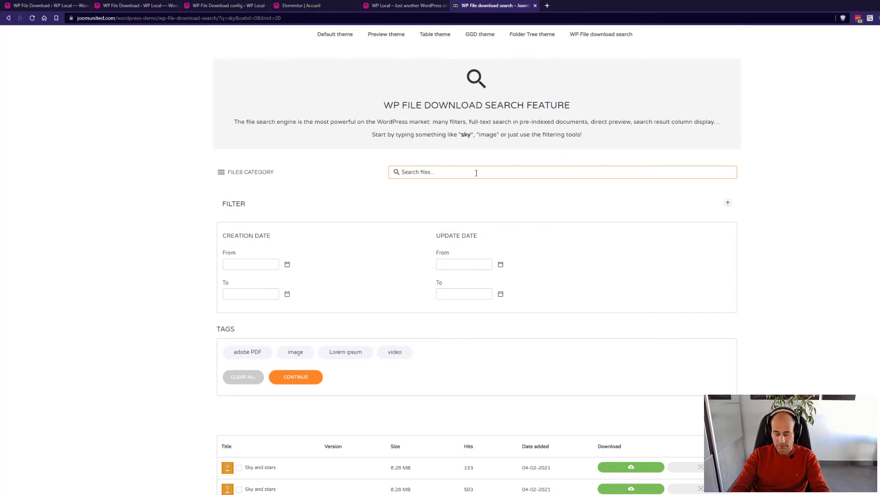
Search the demo for 'presentation' and browse the Lesson proposal PDF results.
text(presentation)
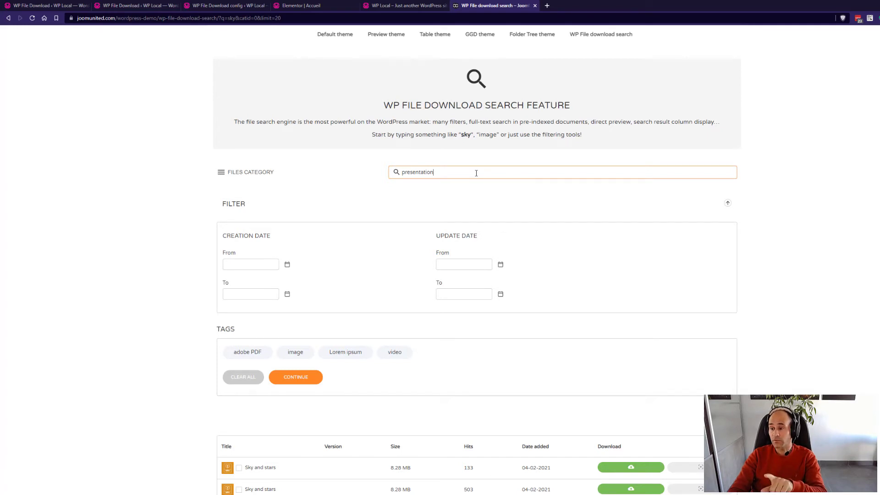
key(Return)
scroll(542, 197, down, 2)
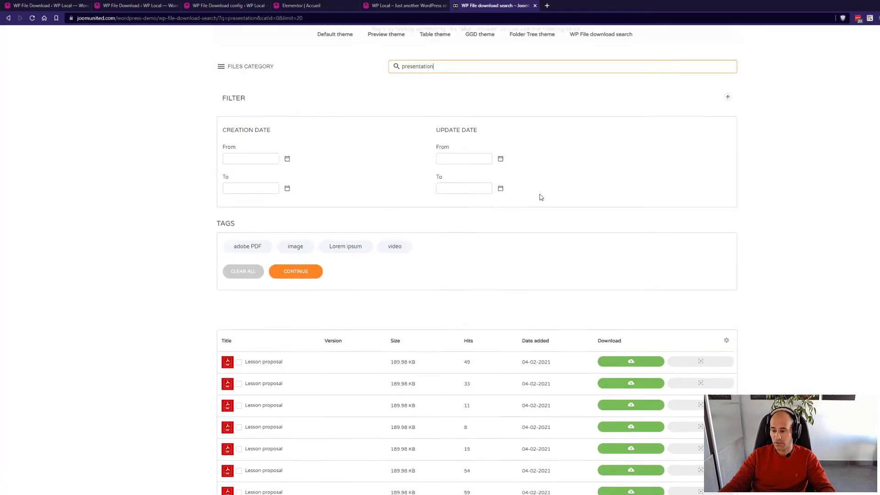
scroll(541, 197, down, 1)
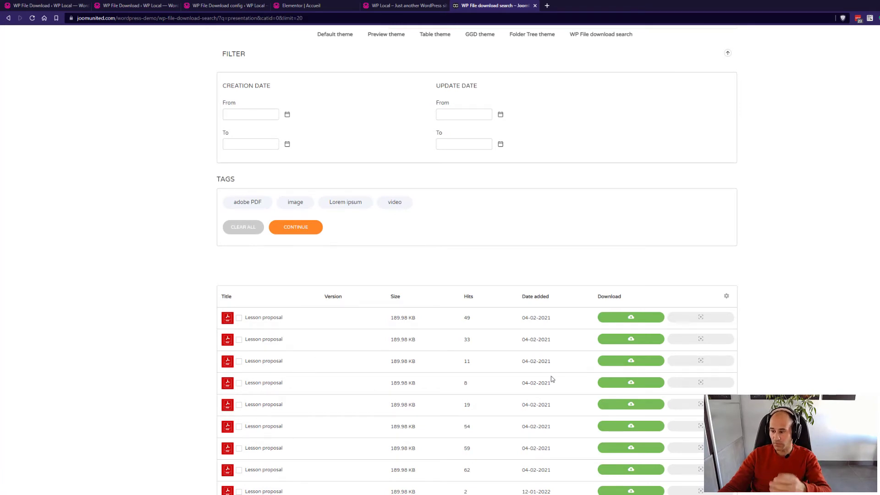
scroll(541, 387, up, 3)
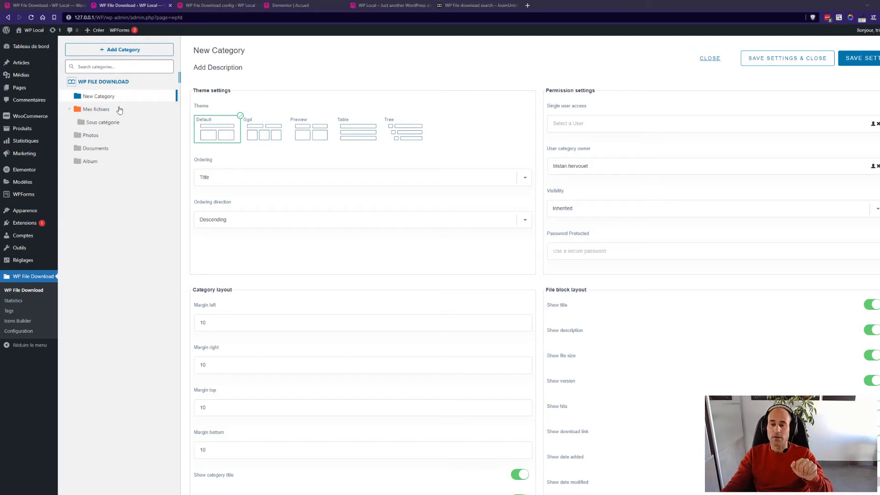
Close New Category's settings to list its three files: wordpressdemo export, word-new and Word document.
click(93, 97)
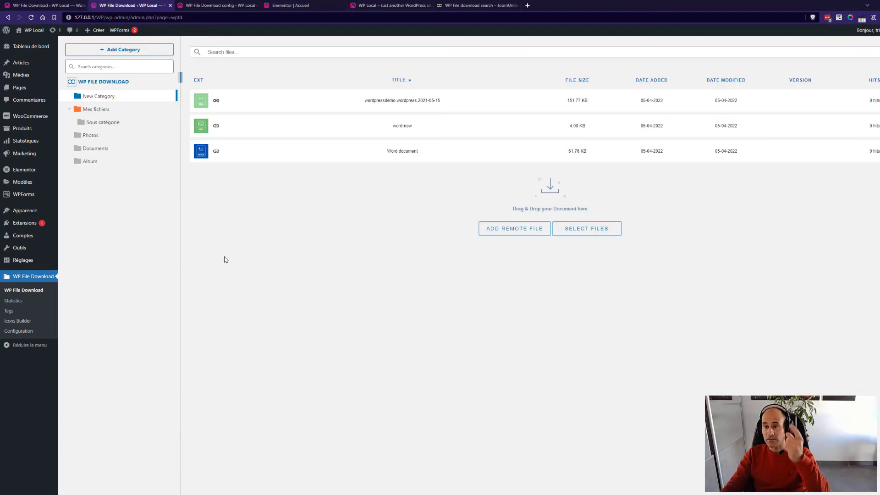
click(218, 6)
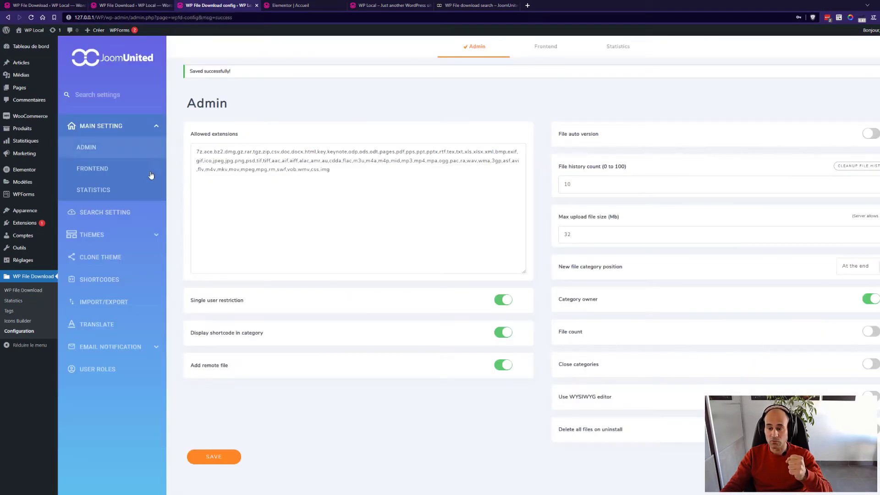
click(91, 373)
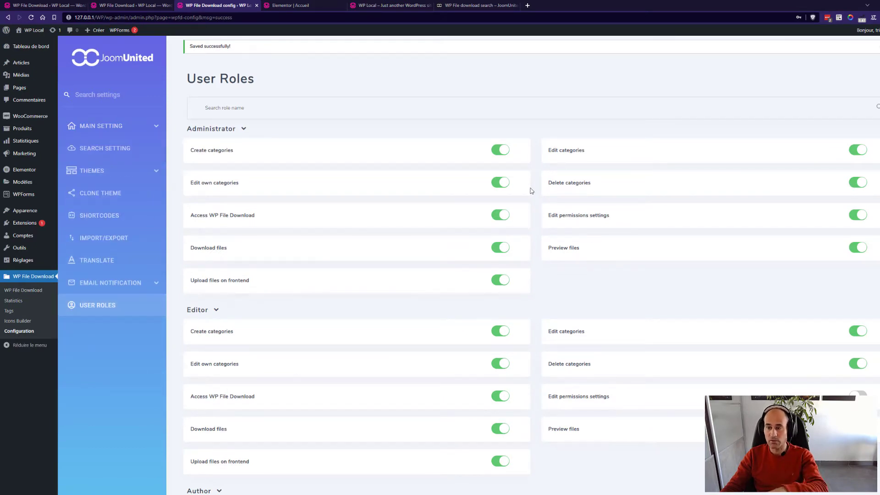
click(146, 6)
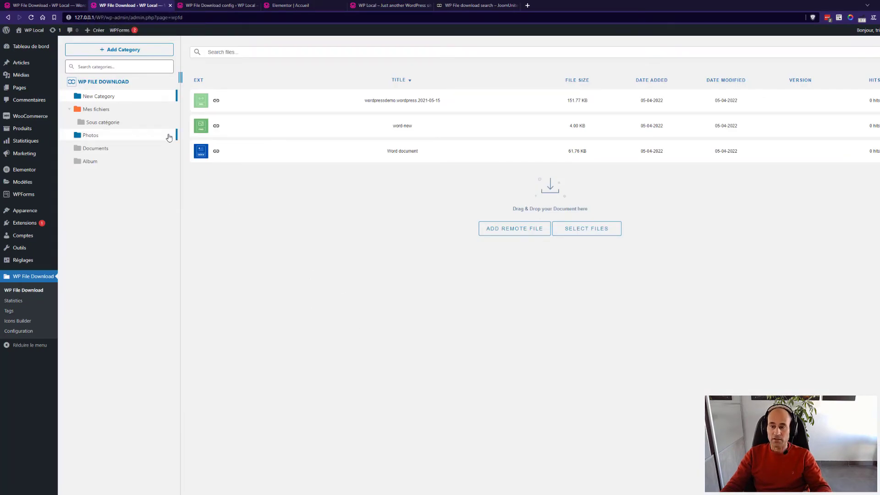
Open New Category's Edit Category panel with its theme, ordering and permission options.
right_click(105, 100)
click(142, 205)
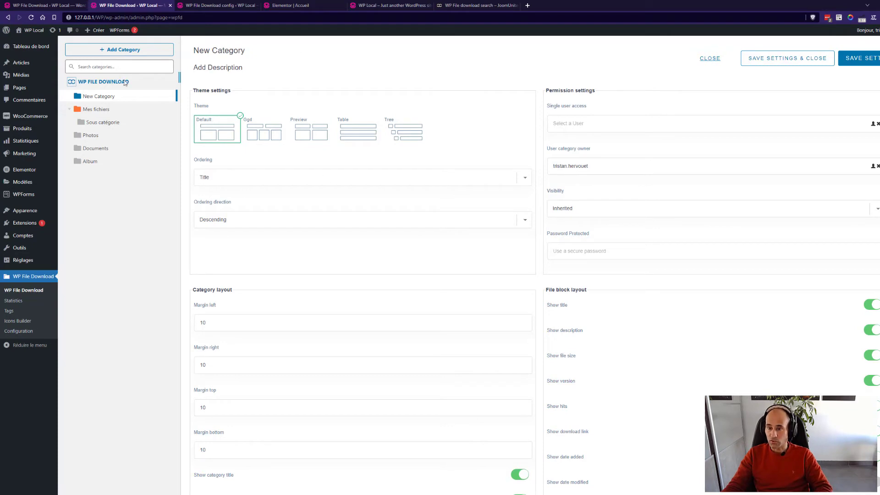
right_click(102, 96)
click(146, 203)
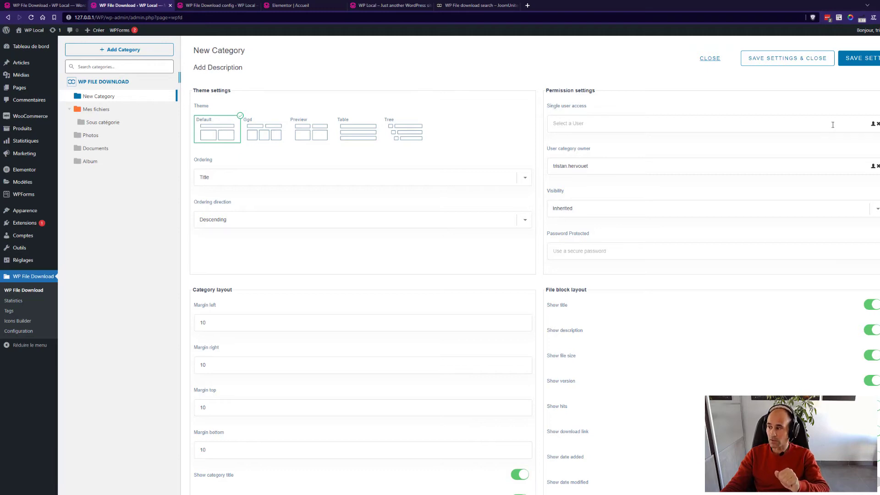
click(873, 123)
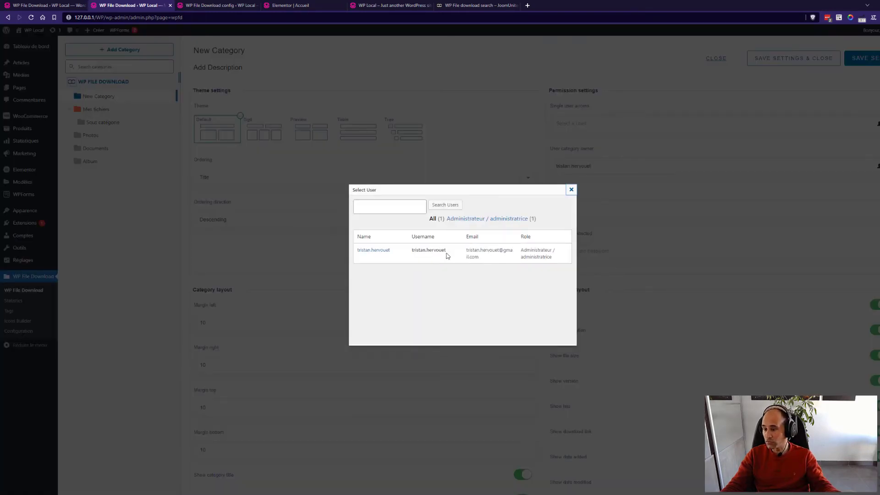
click(386, 251)
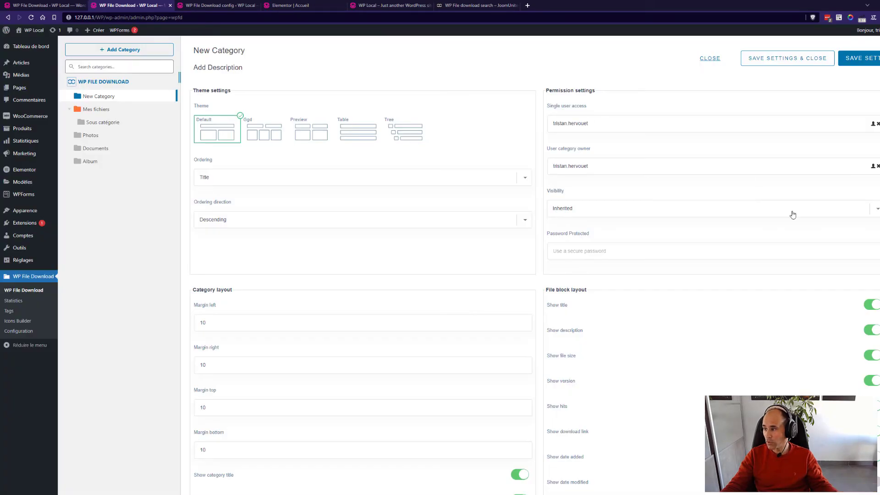
click(879, 124)
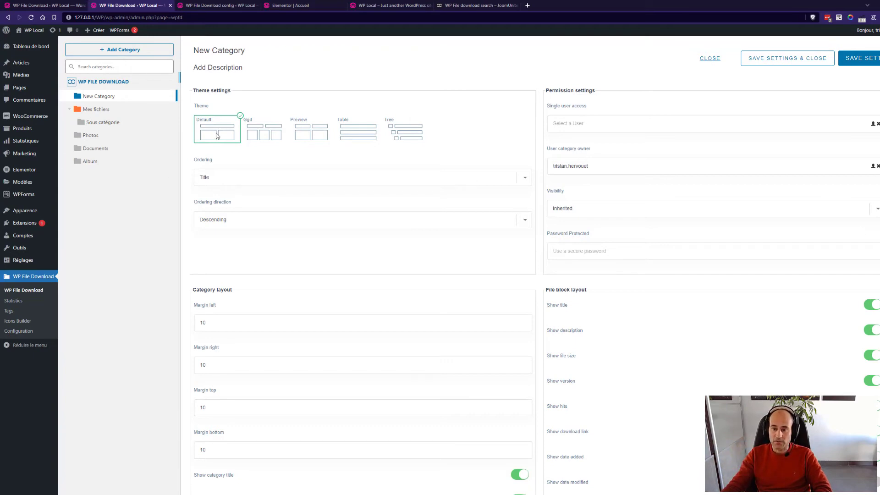
Select Sous catégorie and open its Edit Category settings.
click(106, 125)
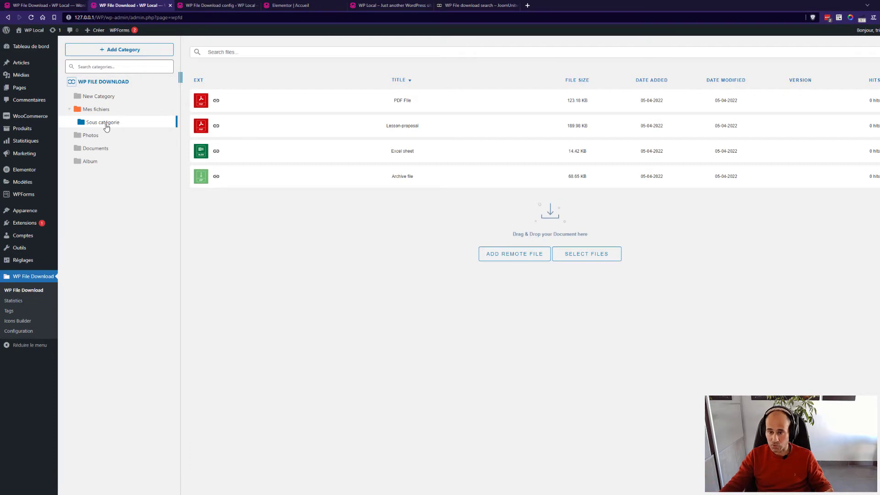
right_click(107, 127)
click(146, 234)
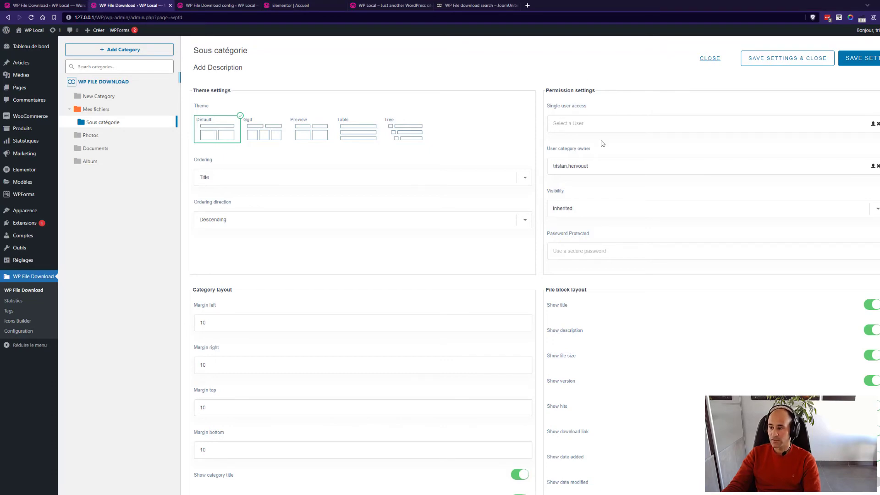
drag(599, 152, 538, 111)
click(591, 108)
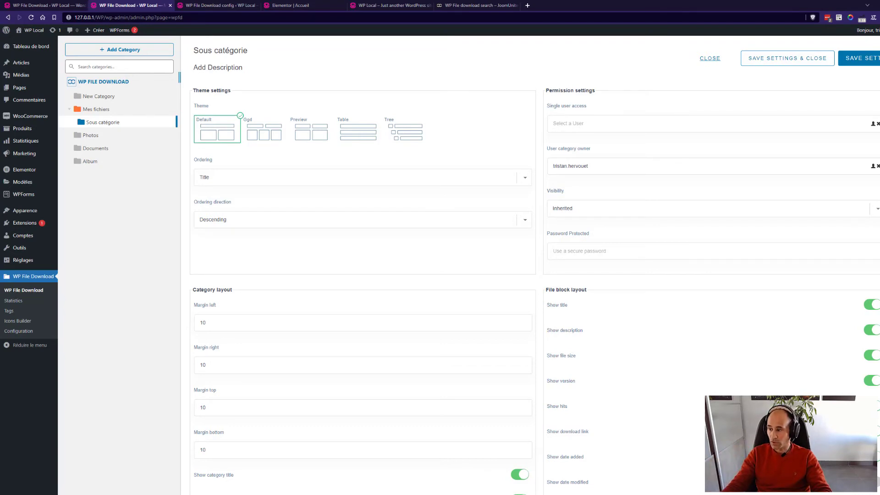
click(872, 208)
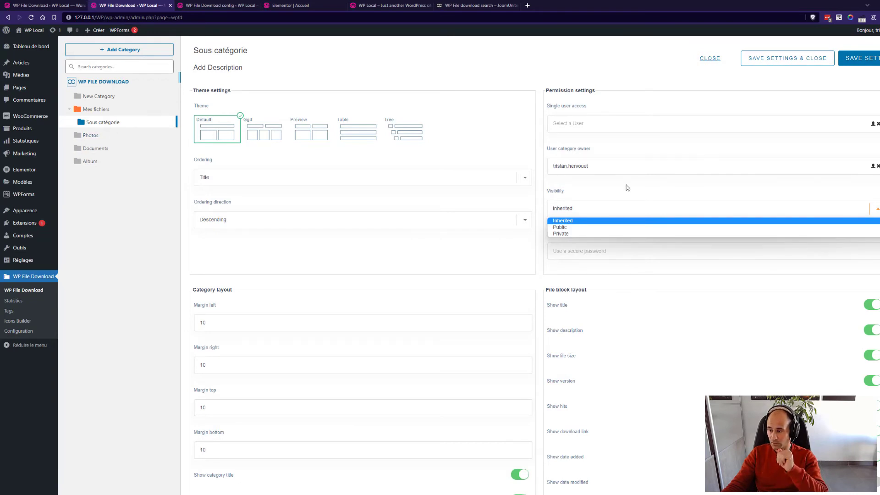
click(578, 228)
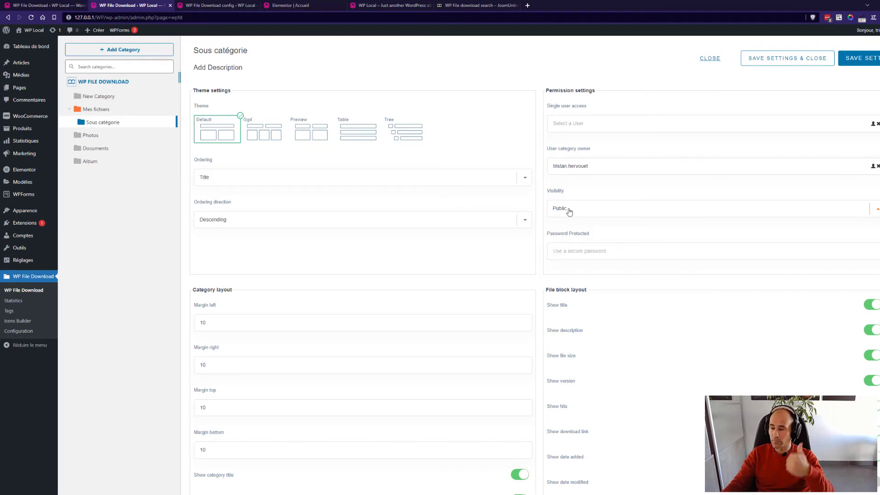
click(570, 211)
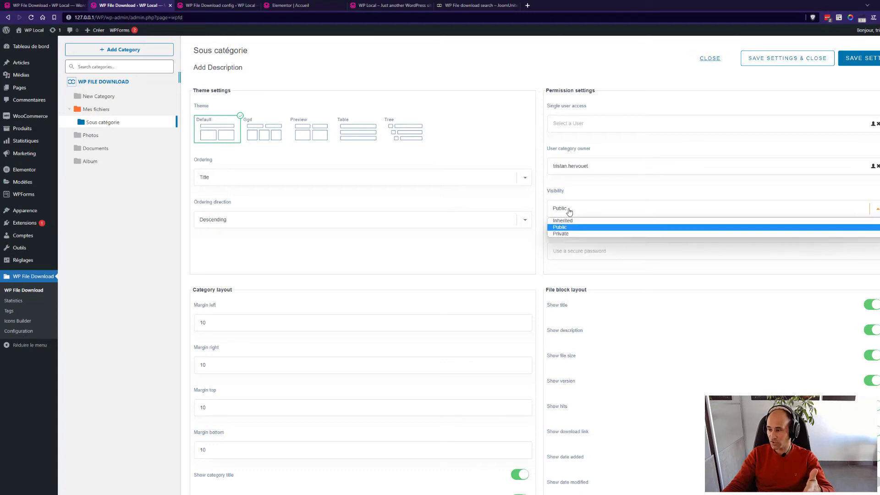
click(563, 234)
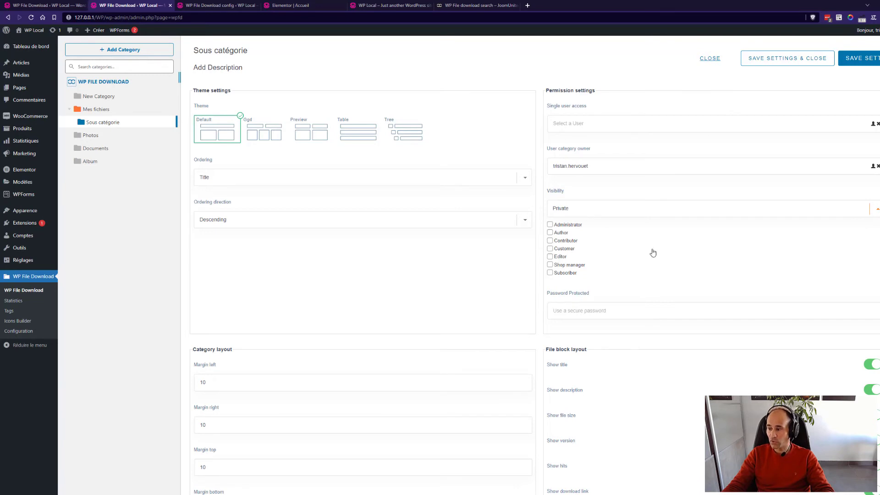
click(613, 212)
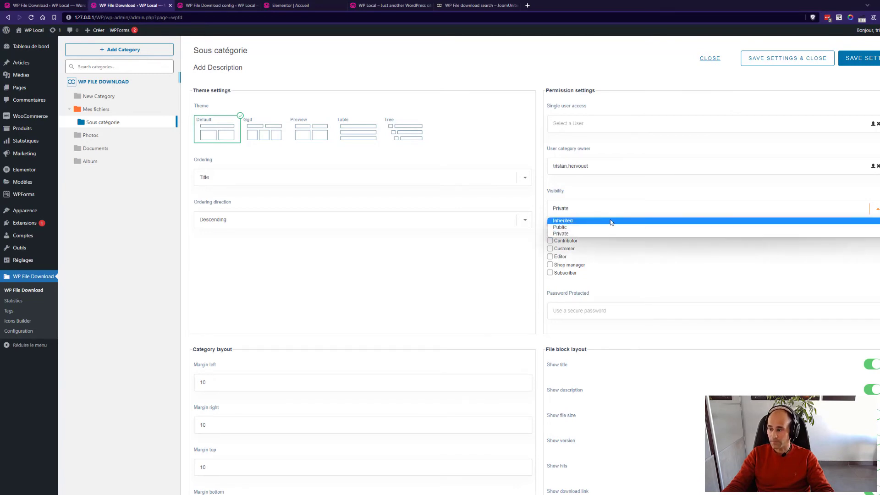
click(613, 222)
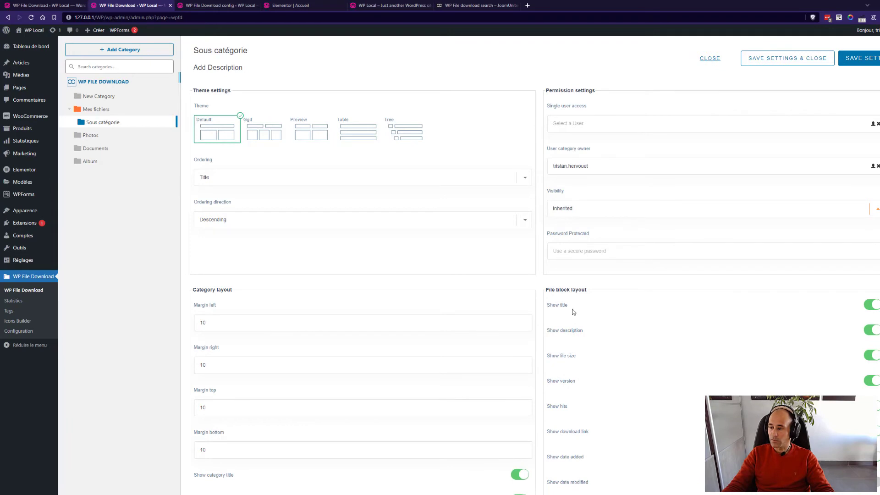
Fill Sous catégorie's Password Protected field with the saved password and save the settings.
click(590, 252)
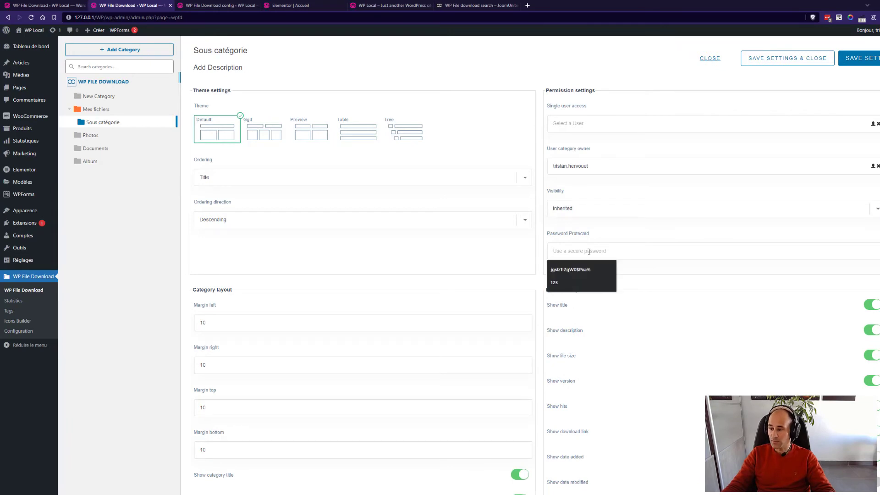
click(582, 281)
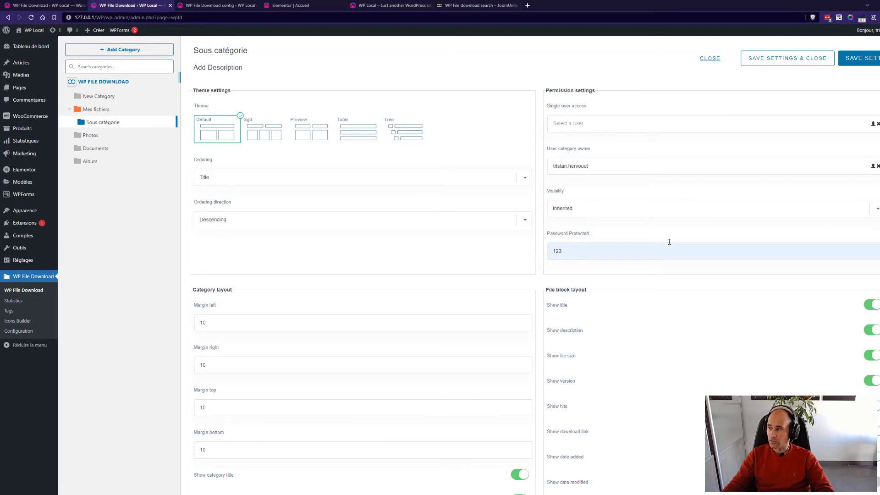
click(863, 64)
In the Elementor editor for Accueil, search the widget panel for 'file'.
click(205, 5)
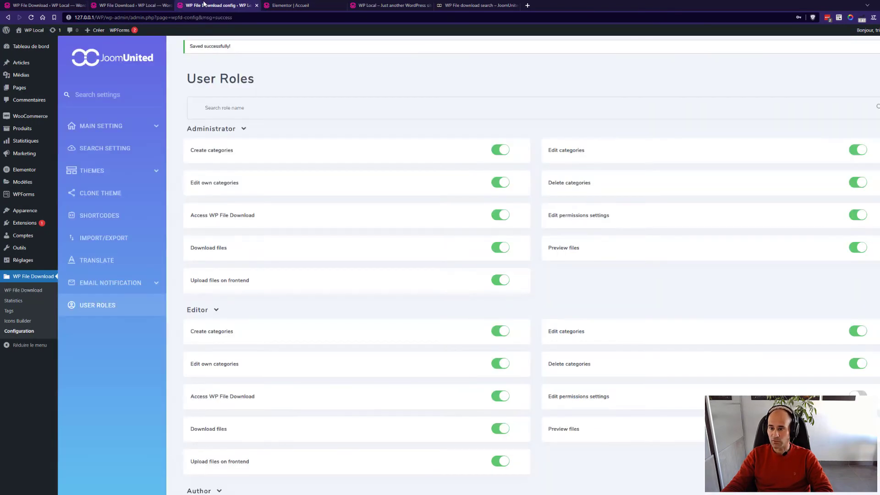
click(275, 6)
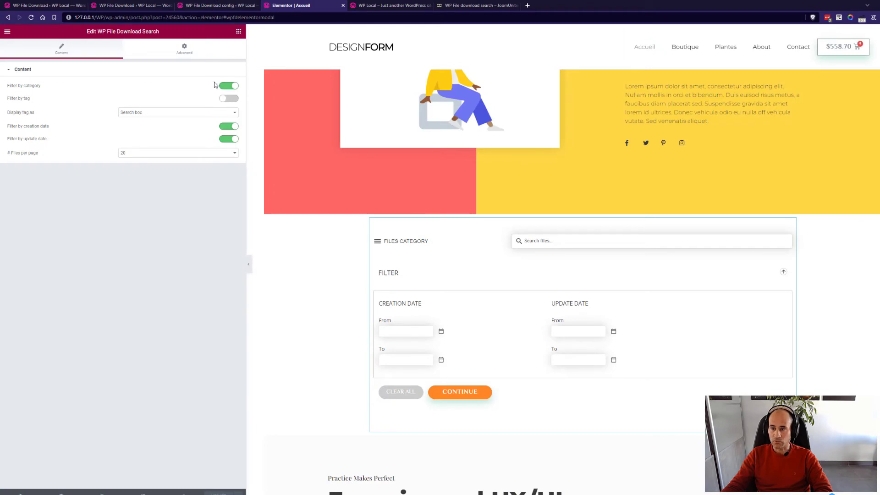
click(238, 31)
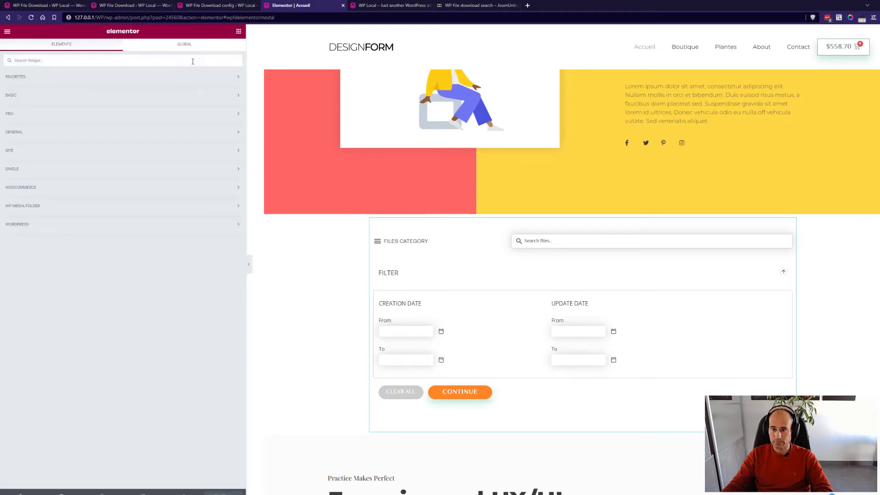
click(193, 62)
text(file)
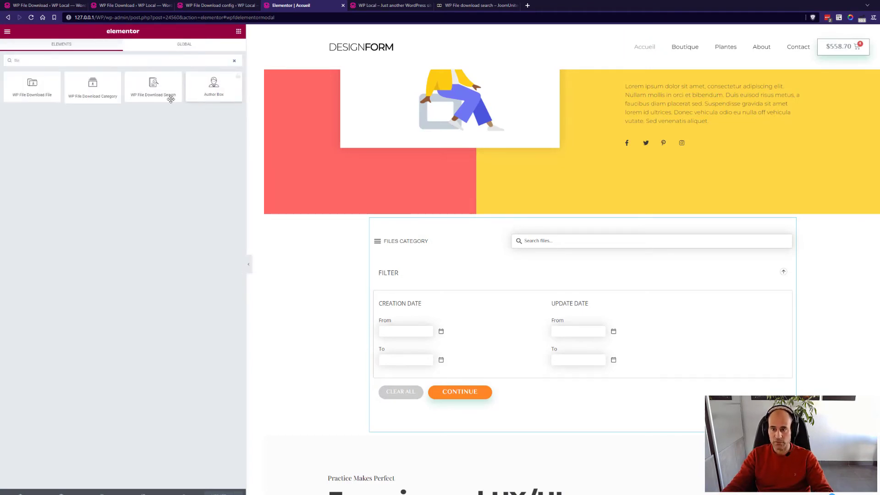
Add a WP File Download Category widget displaying Mes fichiers and view the frontend.
drag(92, 88, 503, 230)
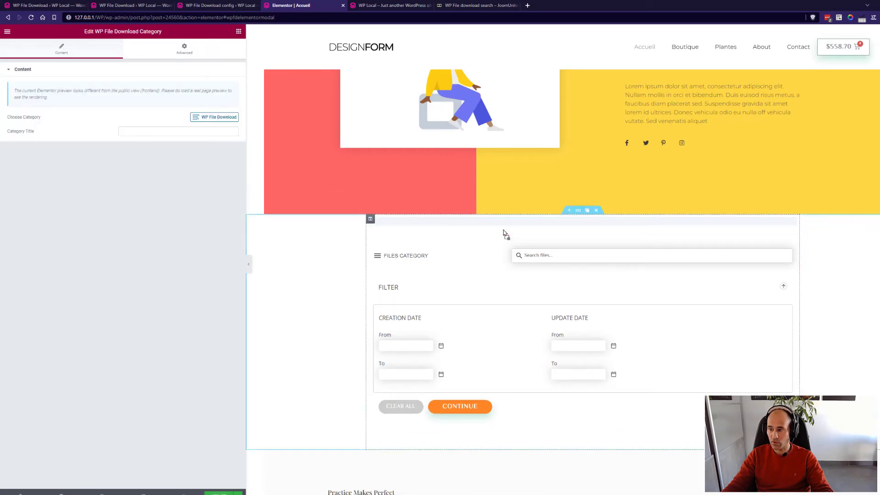
click(204, 117)
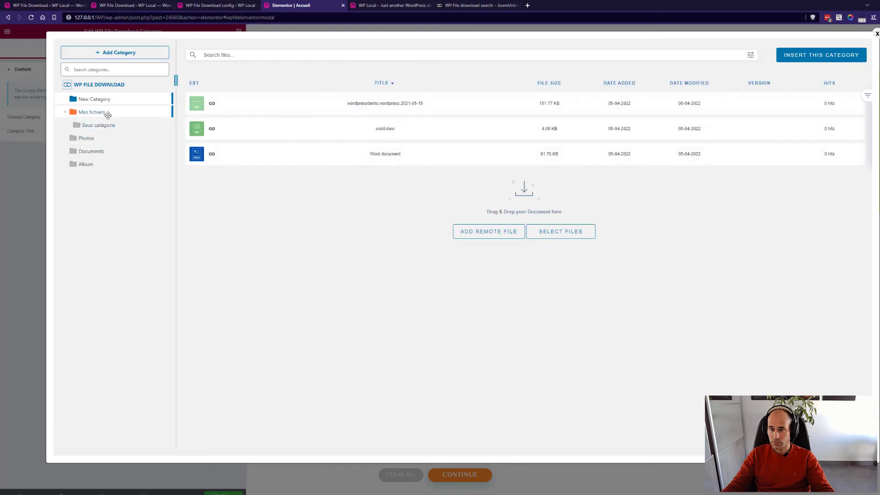
click(104, 114)
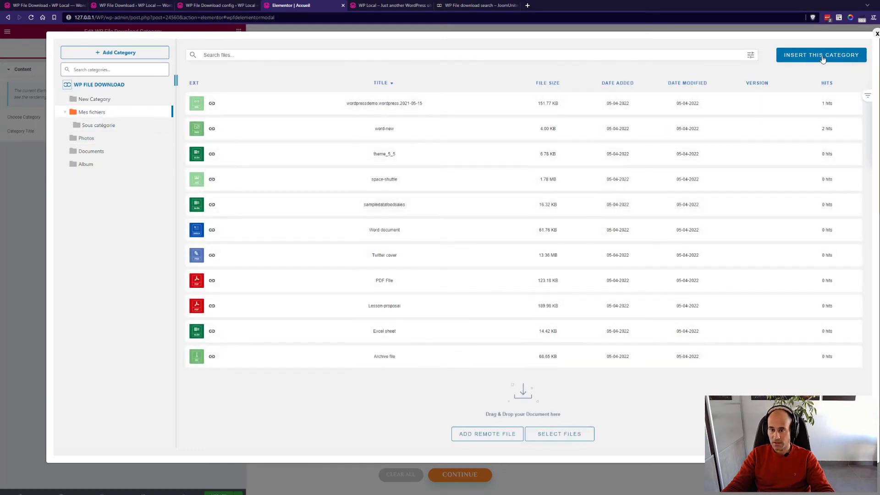
click(822, 56)
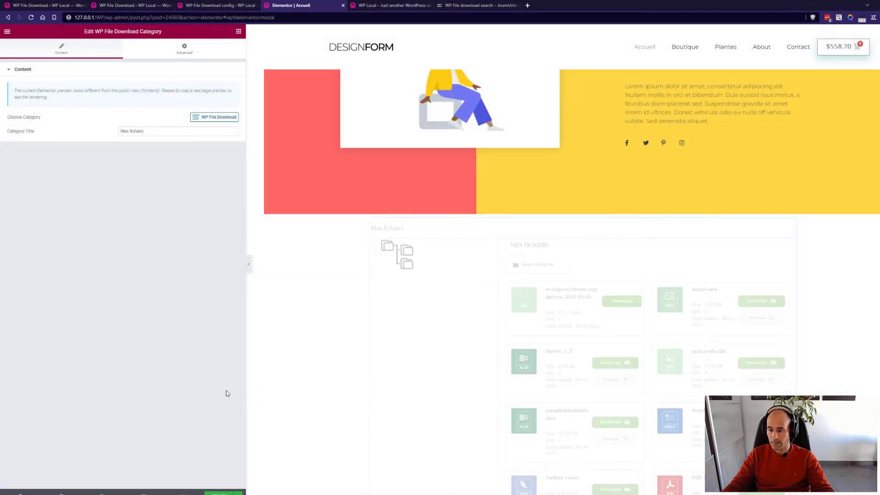
click(393, 6)
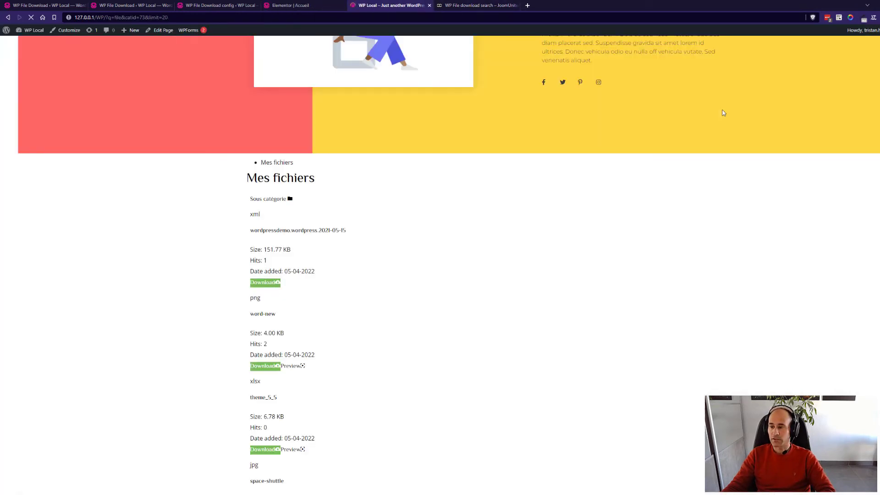
Unlock the protected Sous catégorie on the frontend by entering the category password.
click(424, 204)
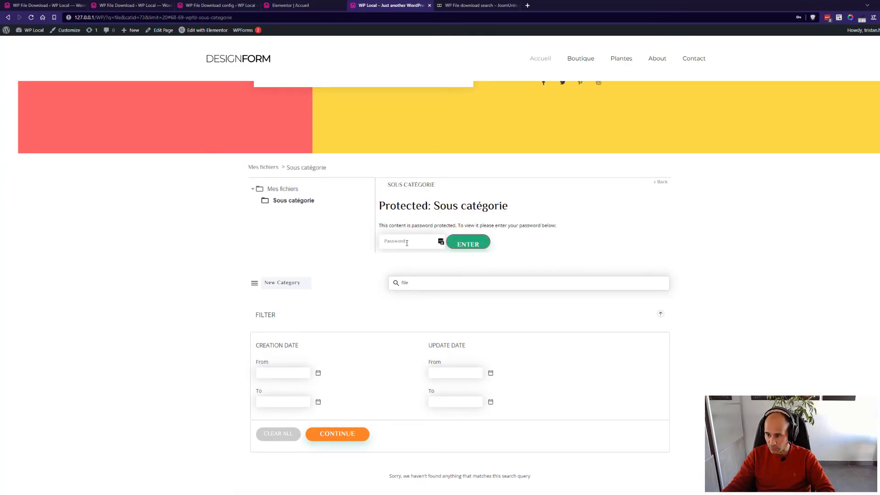
click(434, 241)
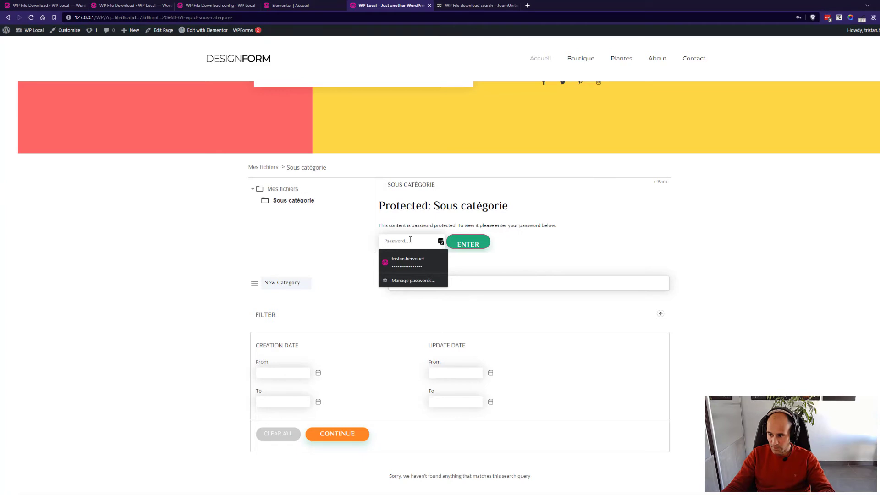
text(12)
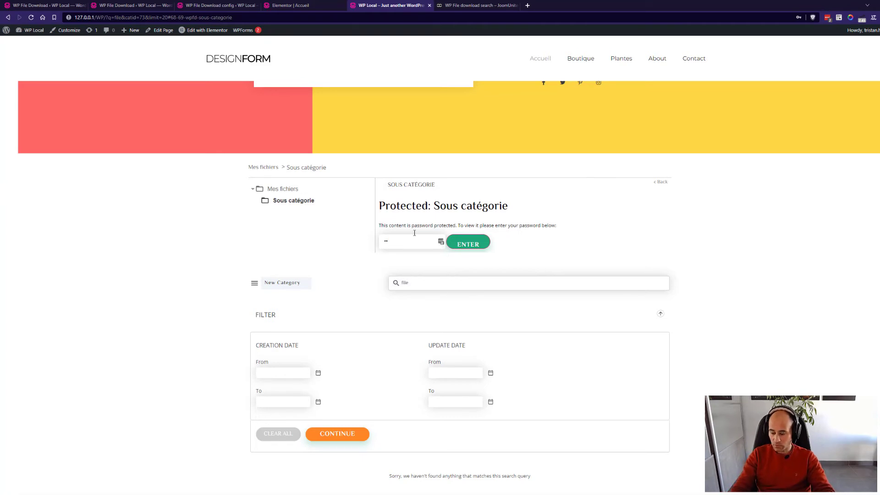
key(BackSpace)
key(BackSpace)
key(BackSpace)
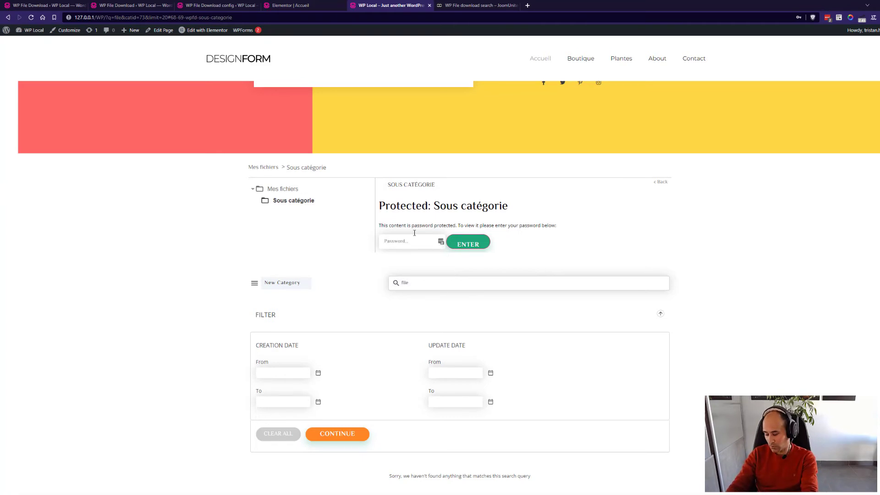
text(123)
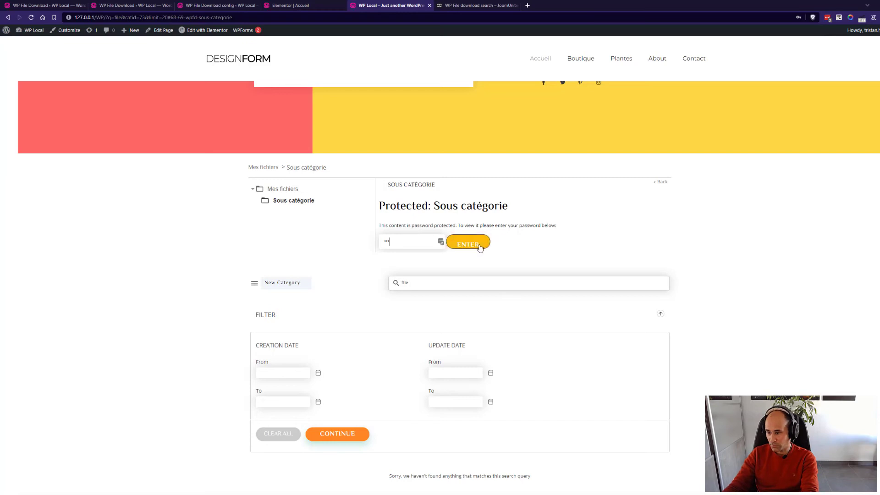
click(480, 243)
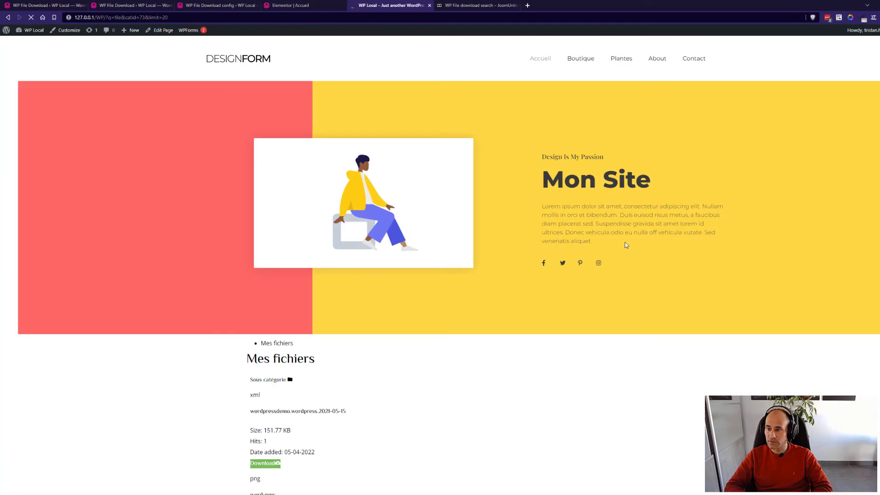
Open Sous catégorie to list its files and dismiss the password manager prompt.
scroll(673, 234, down, 3)
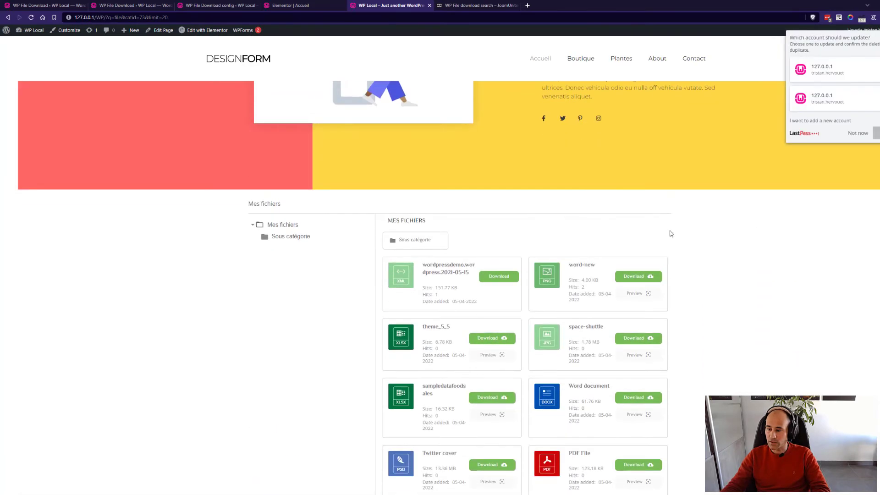
click(426, 243)
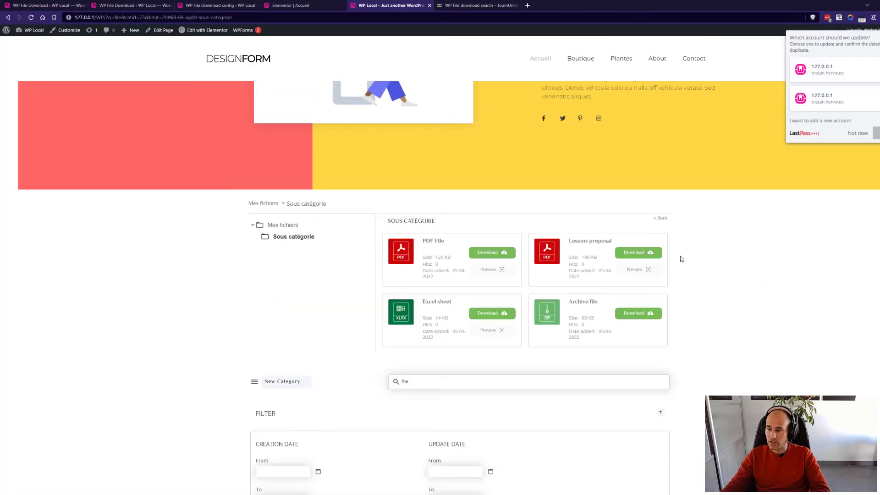
click(857, 133)
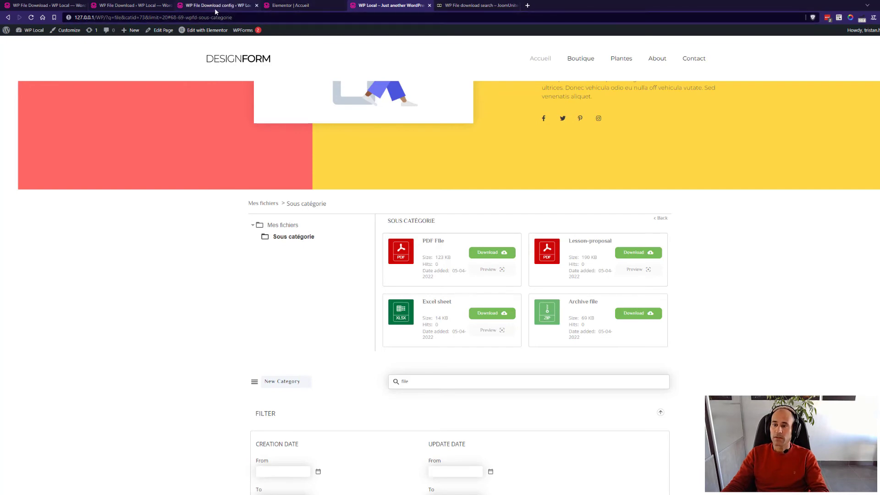
In the admin file manager, open Mes fichiers > Sous catégorie and expand PDF File's details.
click(293, 9)
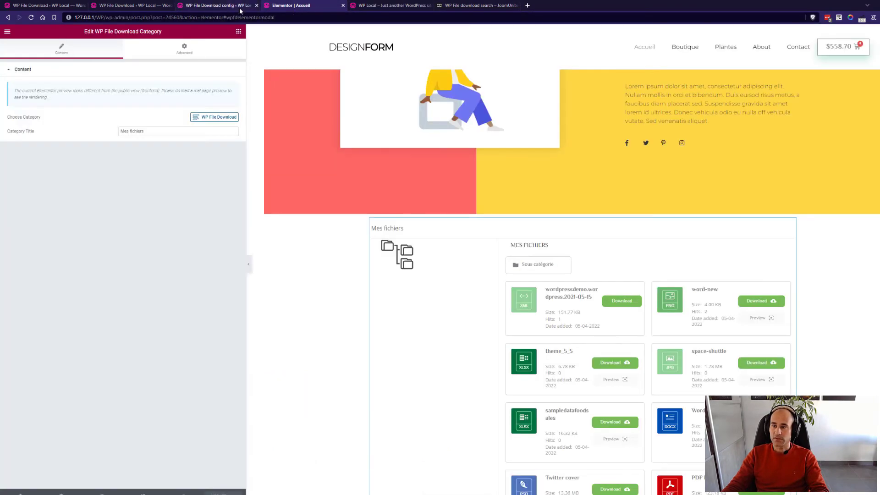
click(237, 7)
click(287, 6)
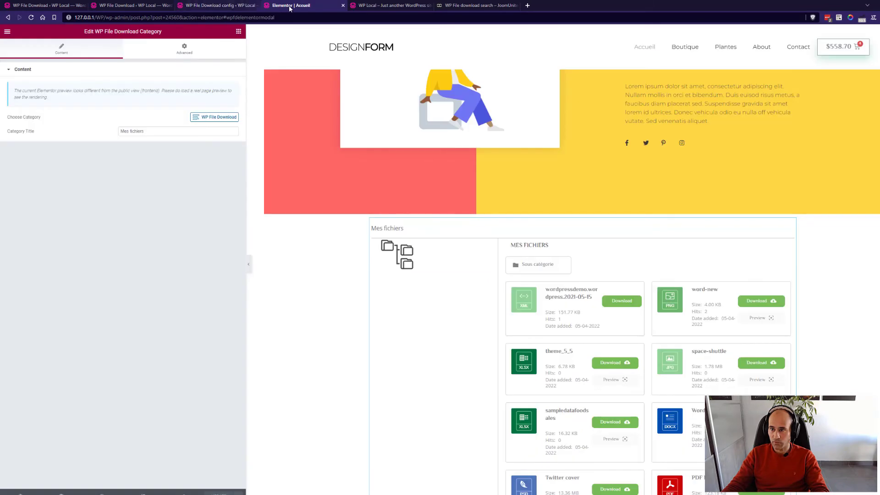
click(152, 6)
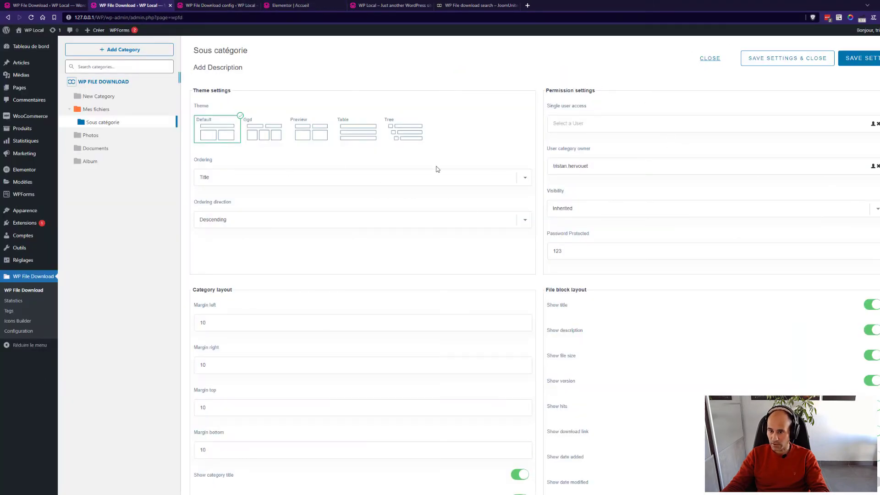
click(107, 109)
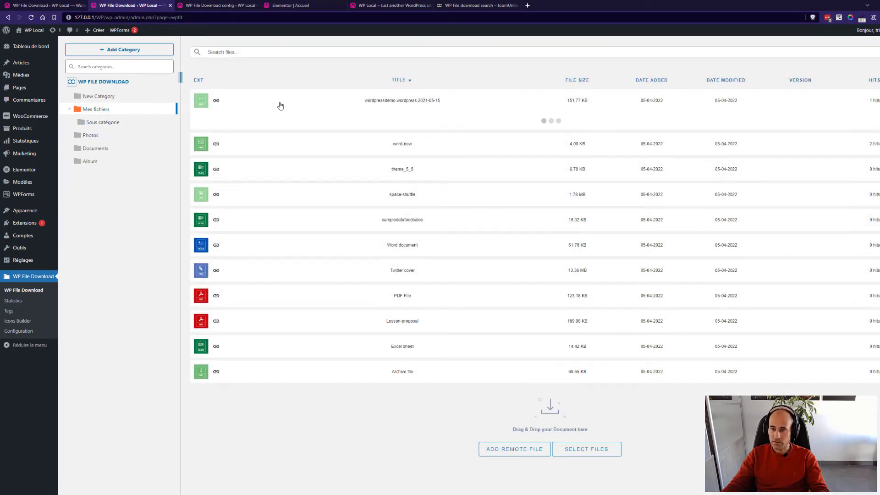
click(154, 125)
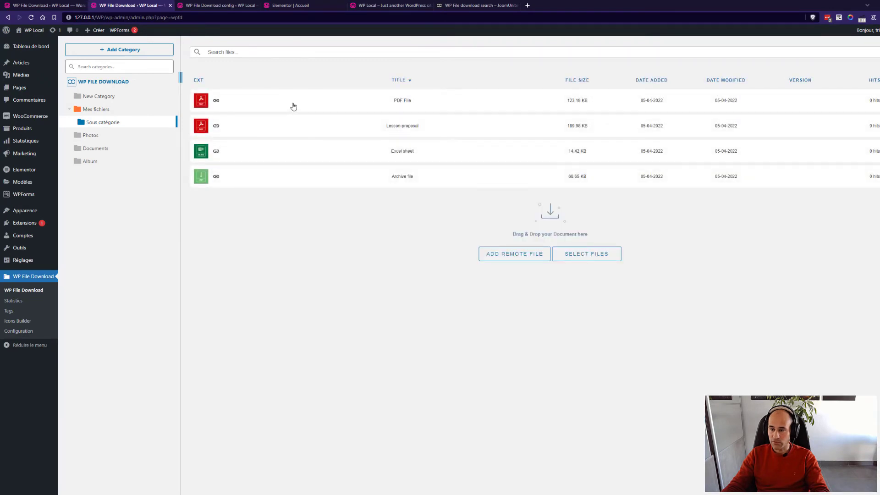
click(294, 107)
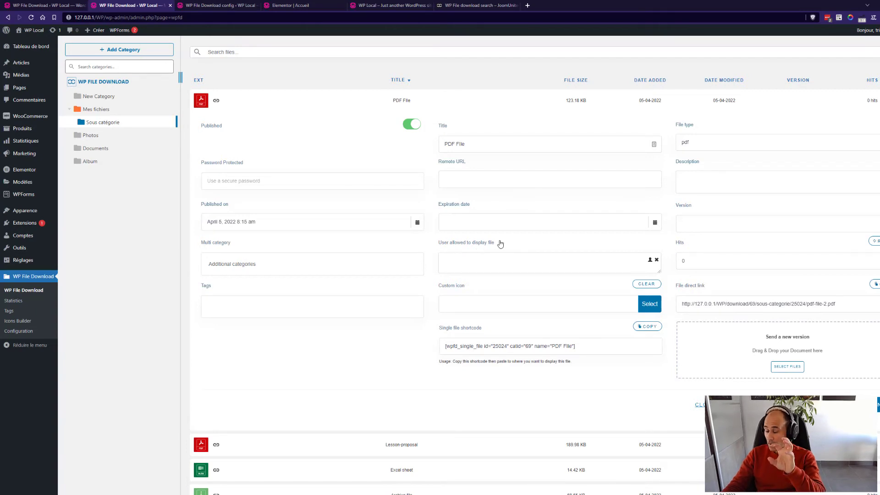
Open and dismiss PDF File's Select User picker, then view the User Roles permissions page.
click(650, 260)
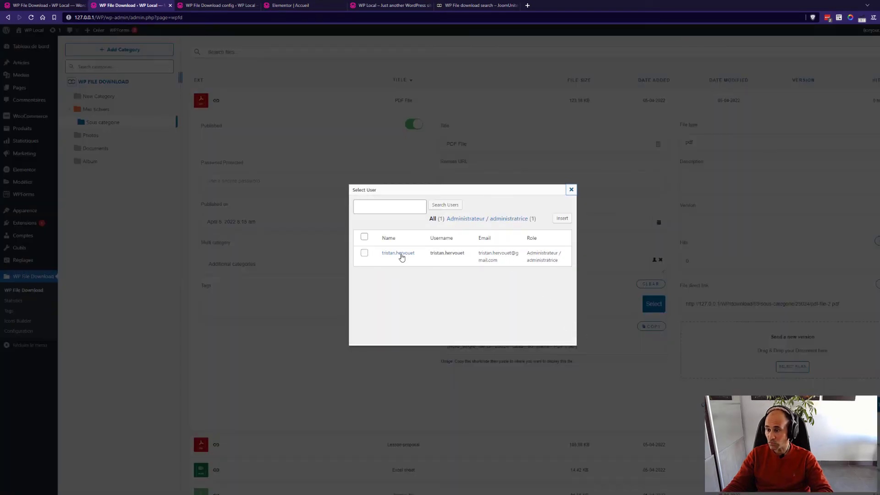
click(571, 190)
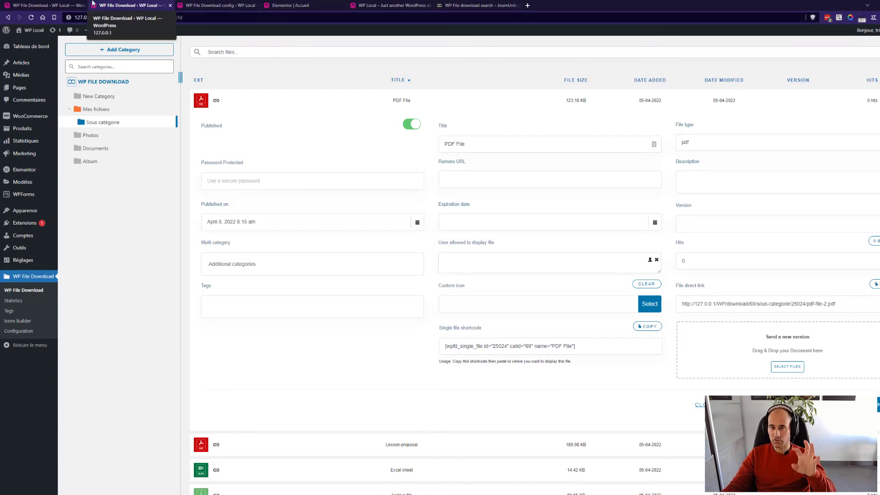
click(70, 3)
click(156, 3)
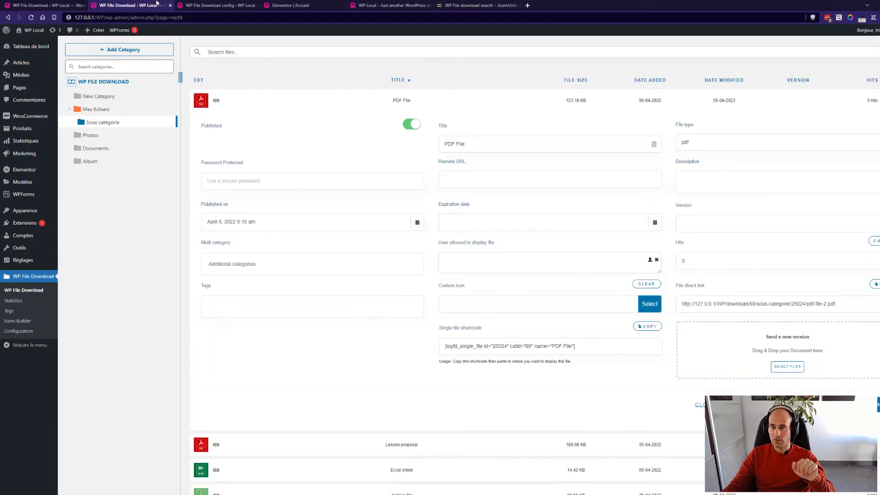
click(211, 3)
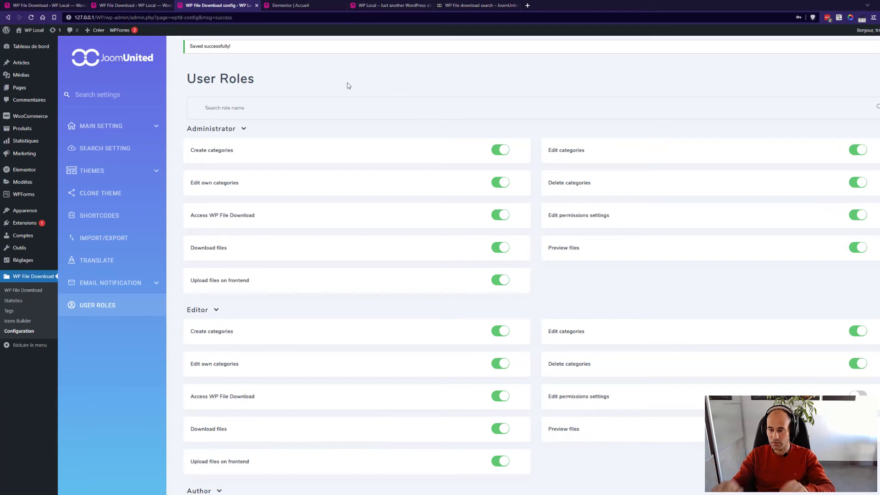
scroll(484, 254, down, 4)
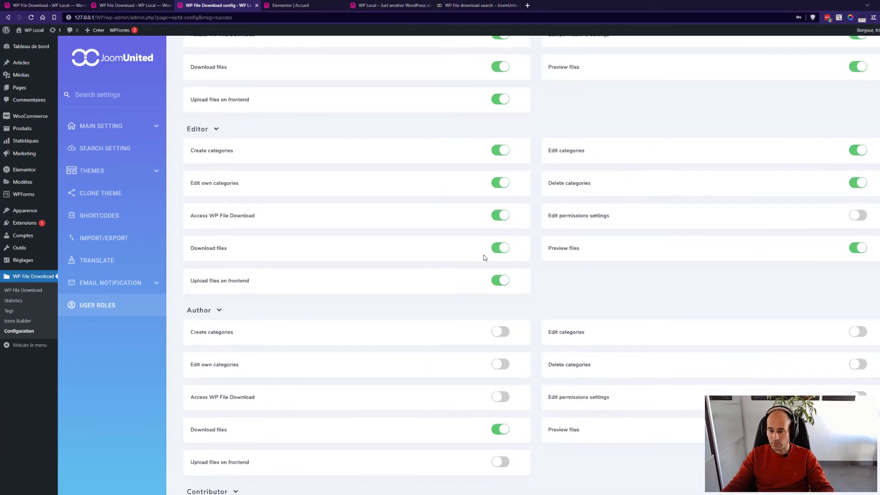
scroll(484, 257, up, 2)
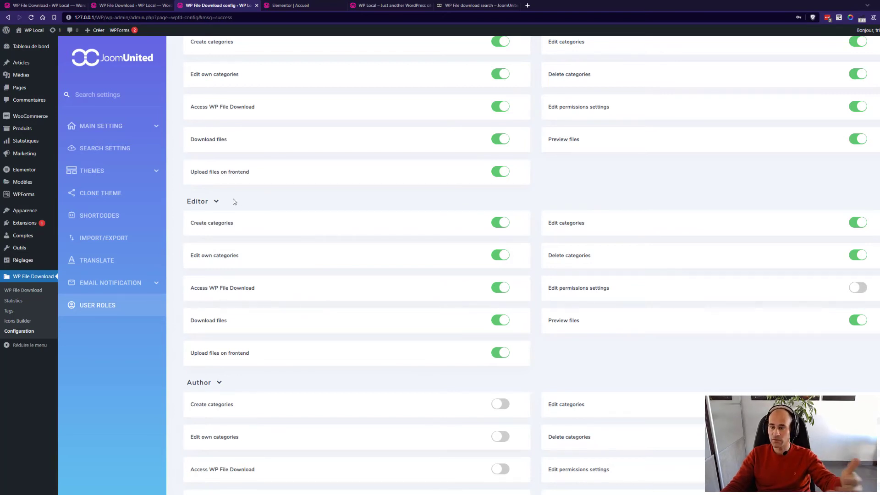
scroll(232, 201, down, 1)
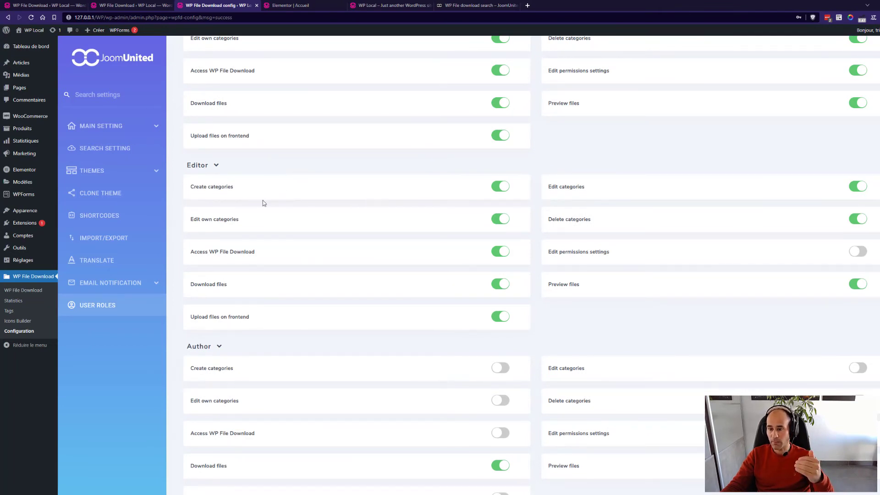
mouse_move(229, 191)
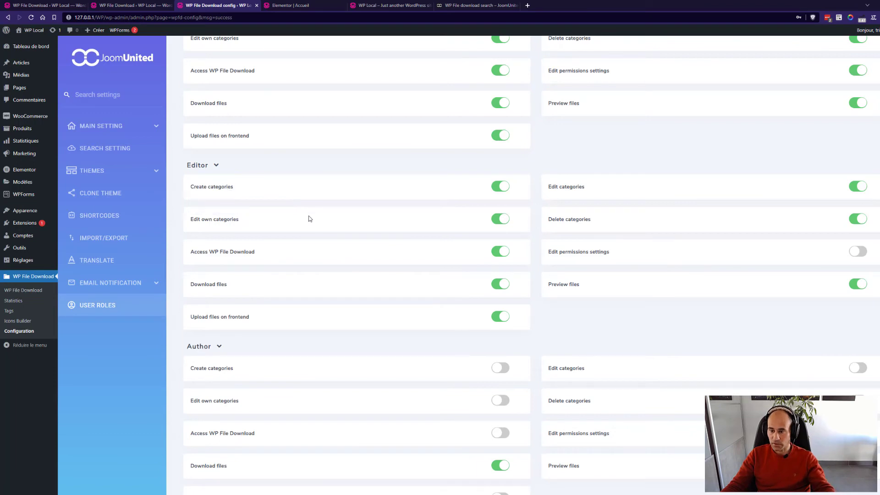
mouse_move(234, 224)
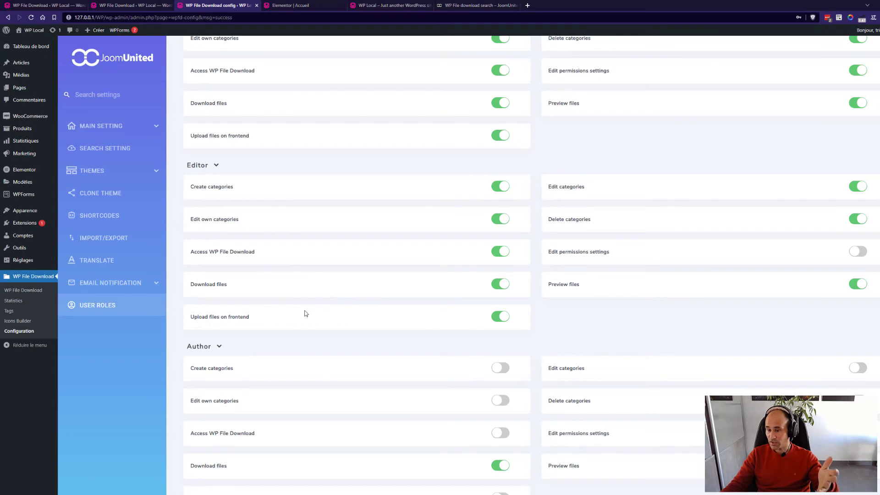
mouse_move(241, 317)
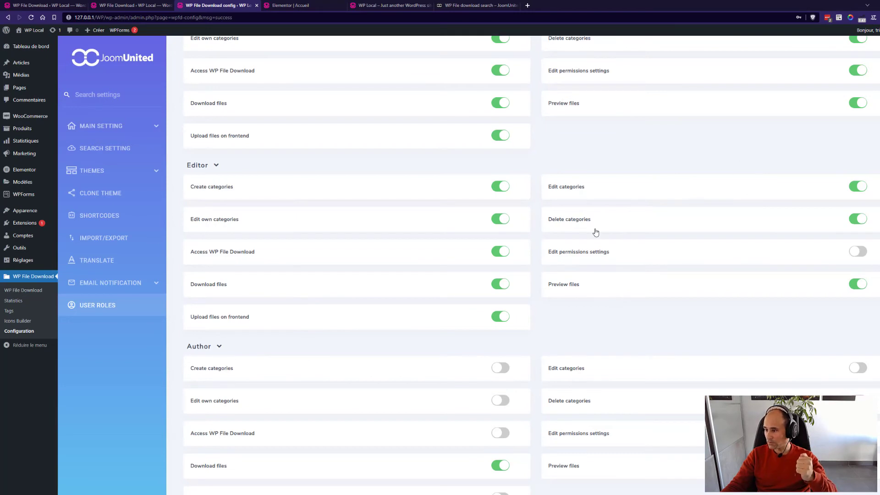
mouse_move(596, 255)
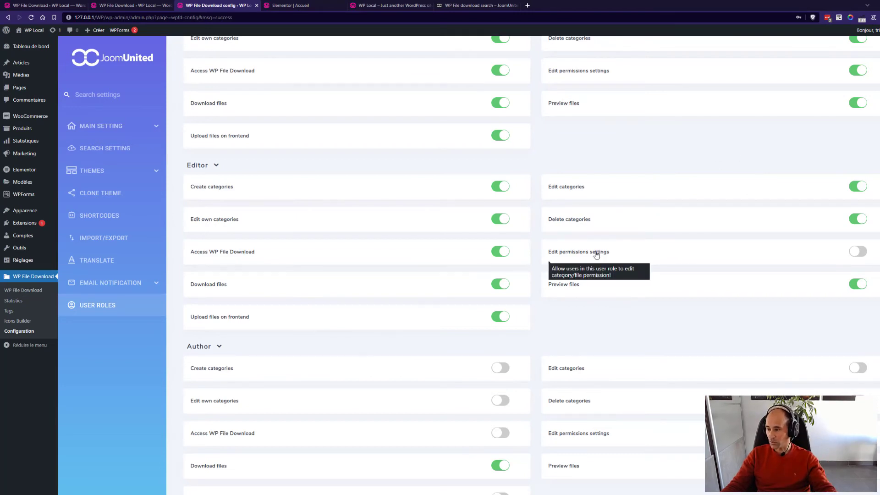
mouse_move(574, 292)
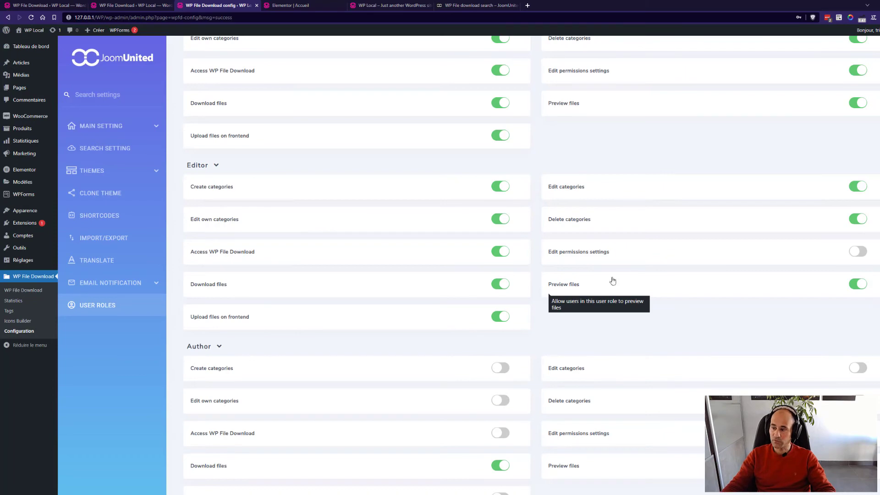
scroll(613, 281, down, 9)
scroll(627, 275, down, 8)
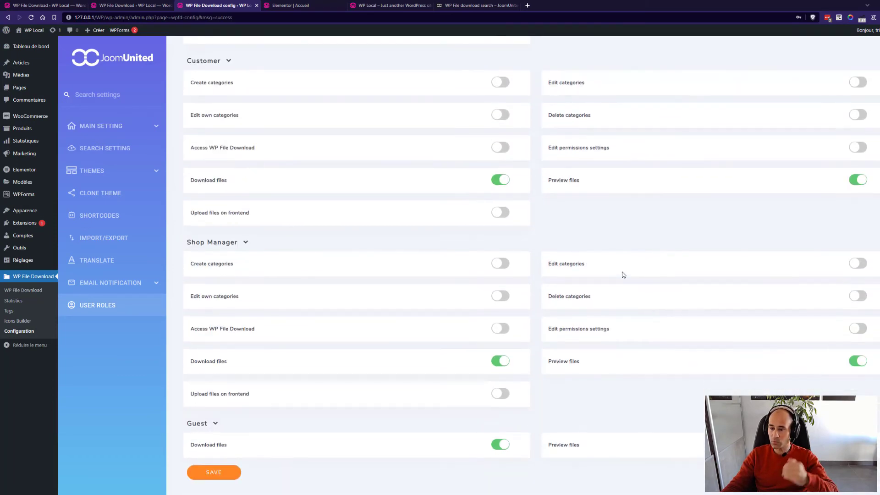
scroll(629, 350, up, 17)
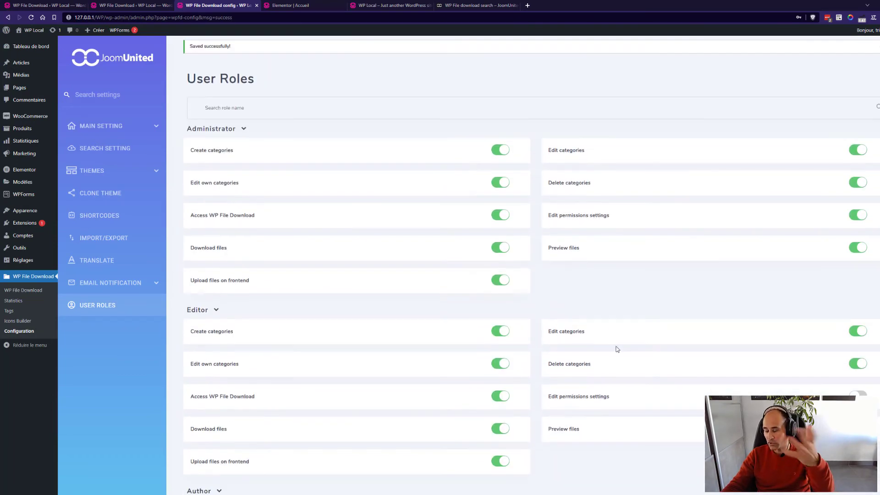
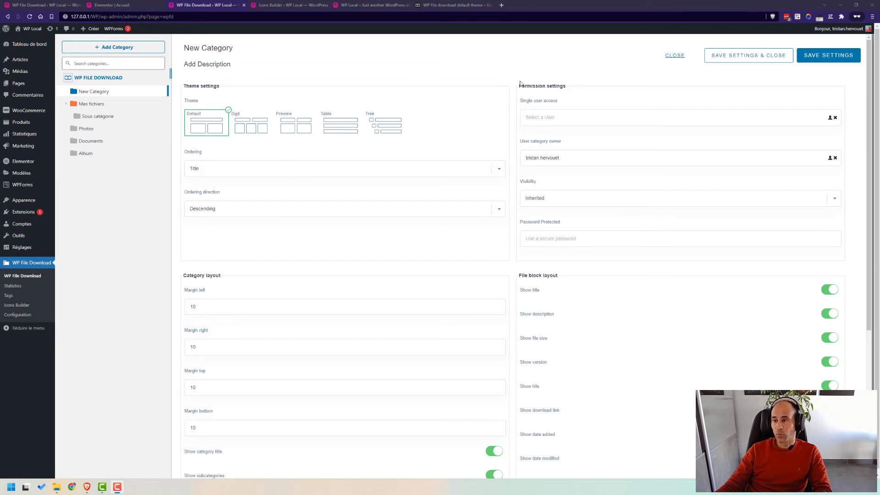
Switch to the JoomUnited WP File Download default theme demo page.
click(452, 8)
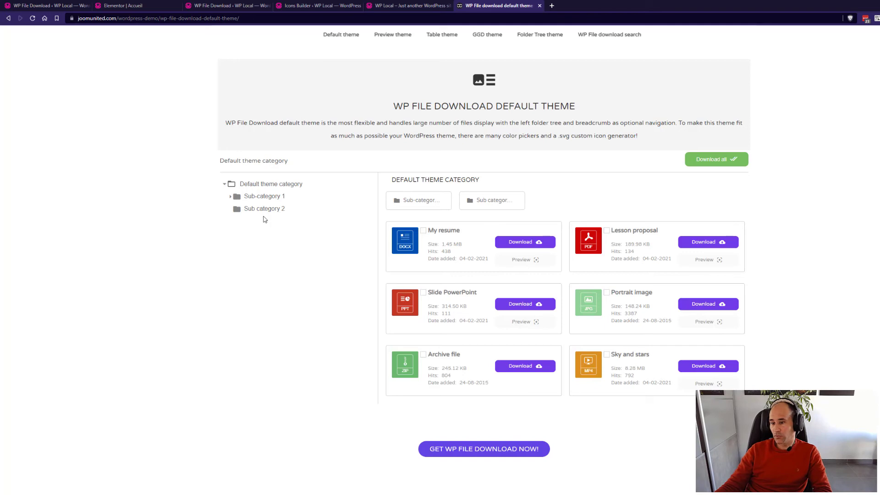
Expand Sub-category 1 and preview the Illustrator logo file from its details.
click(234, 198)
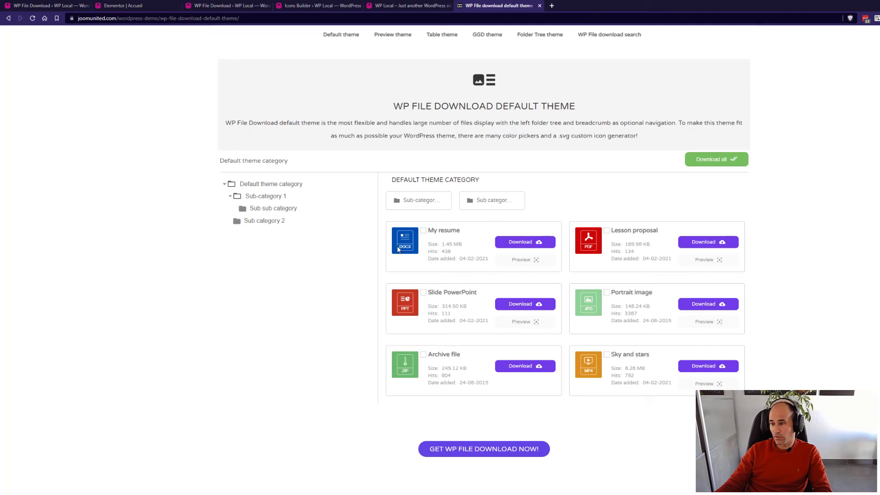
click(415, 202)
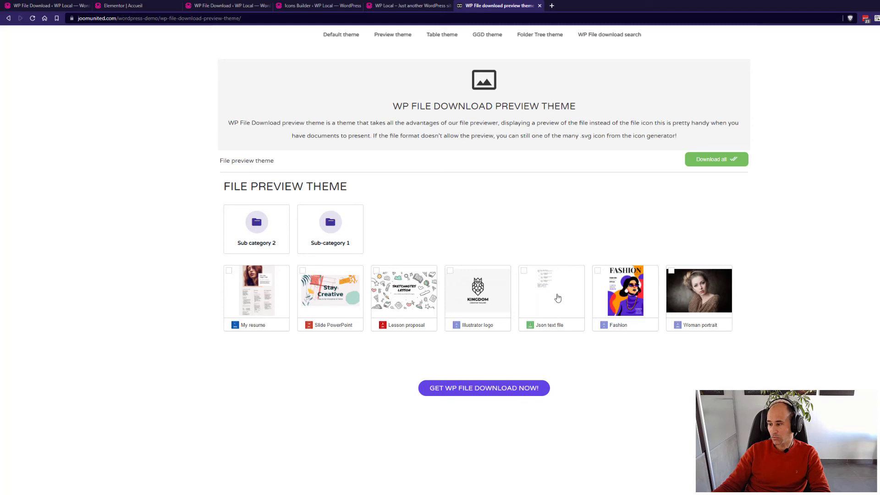
click(492, 298)
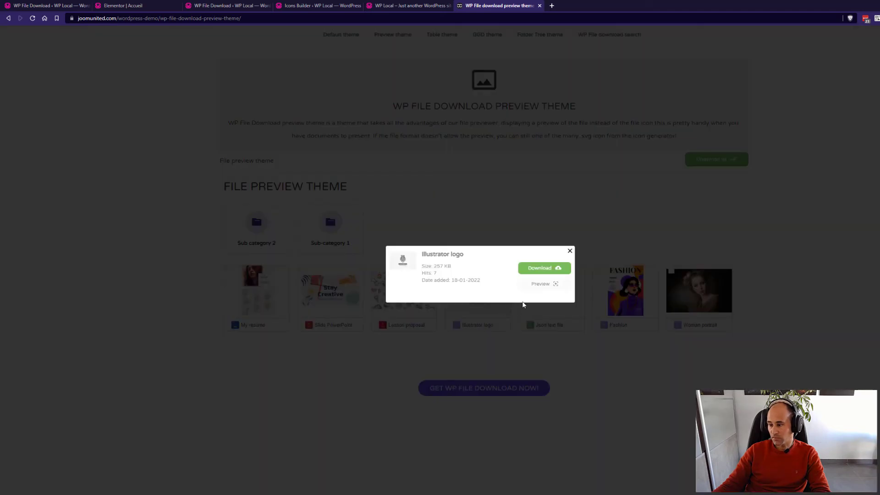
click(541, 289)
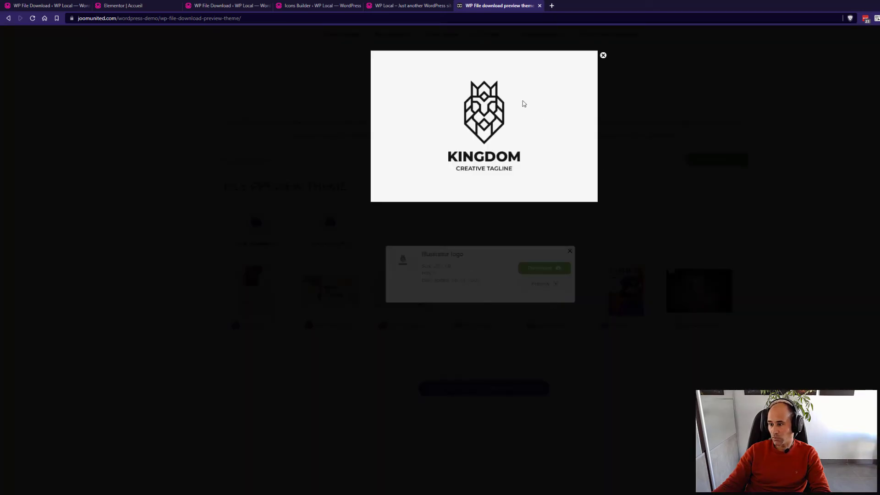
click(603, 55)
click(638, 222)
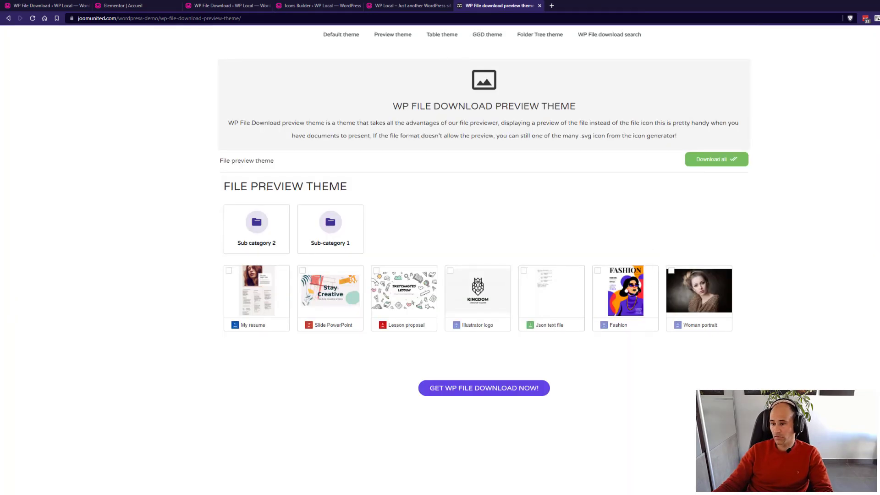
Browse Sub category 2 in the preview theme, go back, then open the Table theme demo.
click(273, 238)
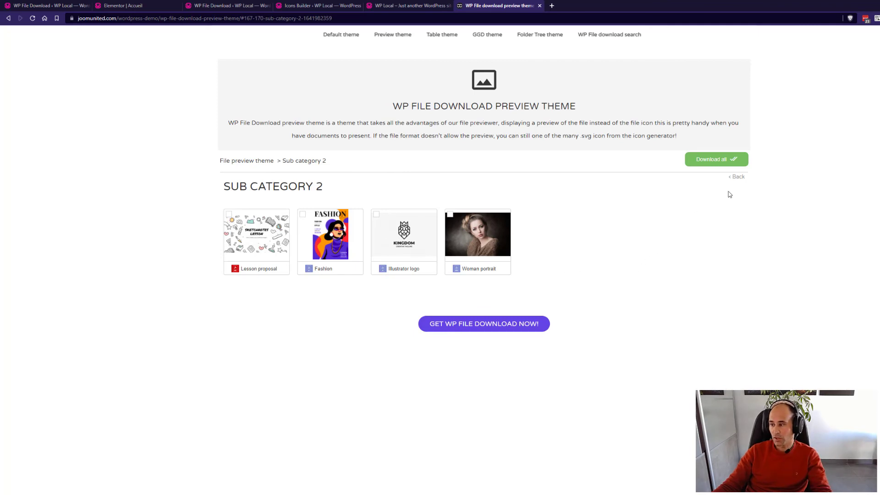
click(737, 177)
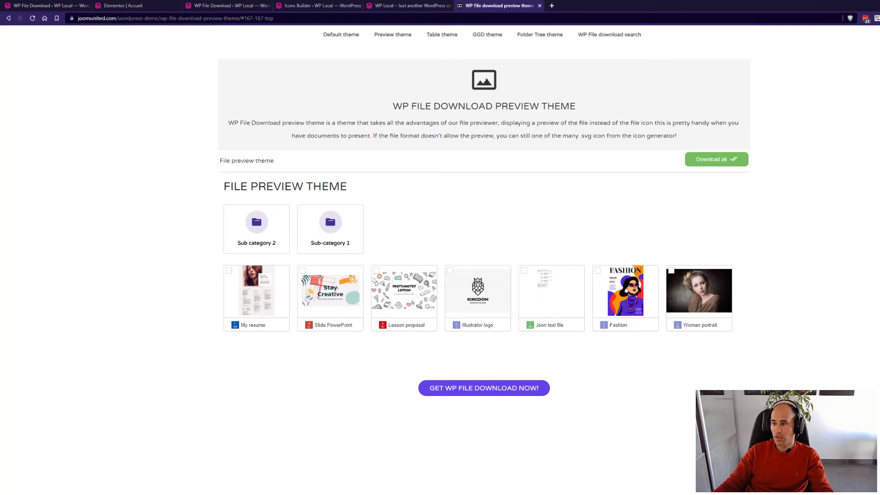
click(444, 37)
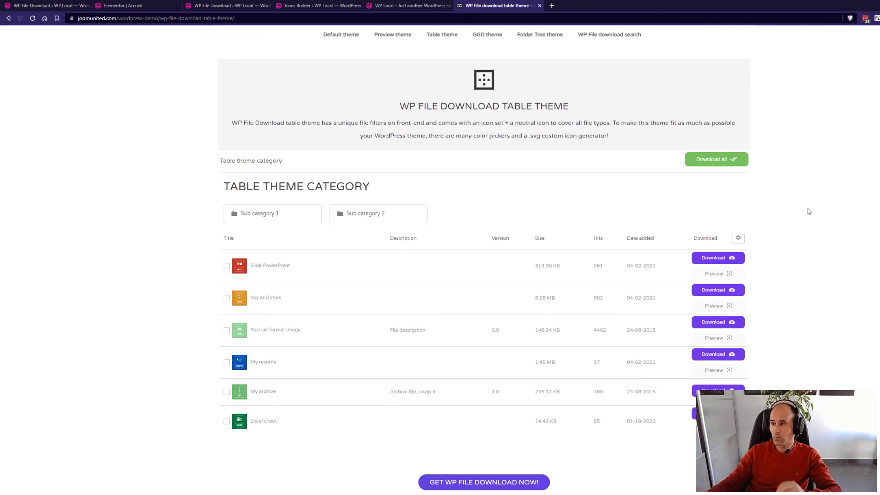
View the GGD theme demo and peek at the Lesson proposal PDF card.
click(488, 35)
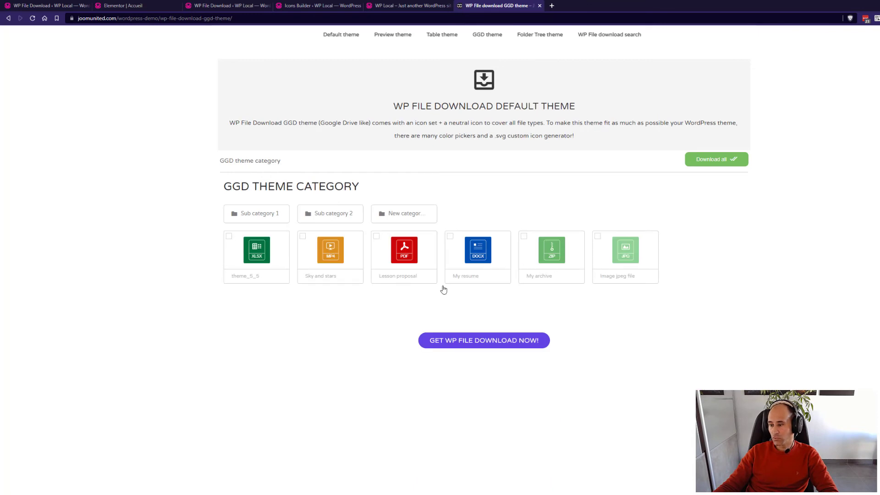
click(415, 265)
click(603, 243)
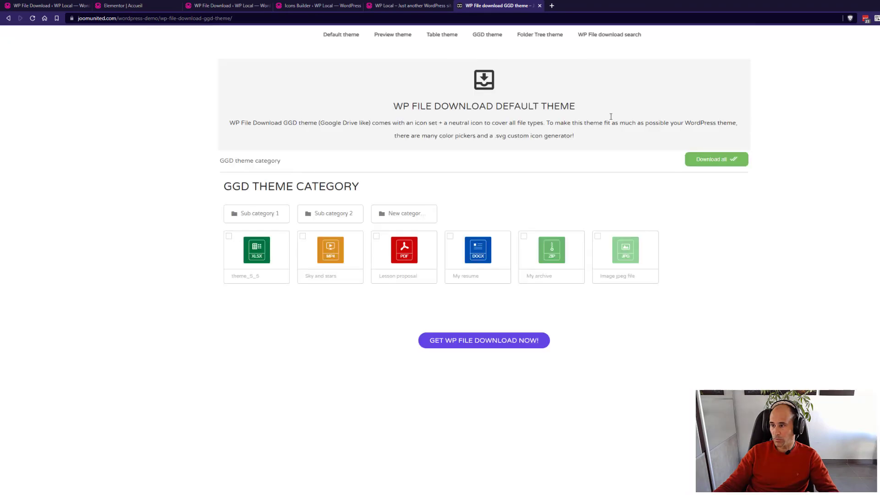
In the Folder Tree theme demo, expand Sub category 1 and its Sub sub category.
click(536, 37)
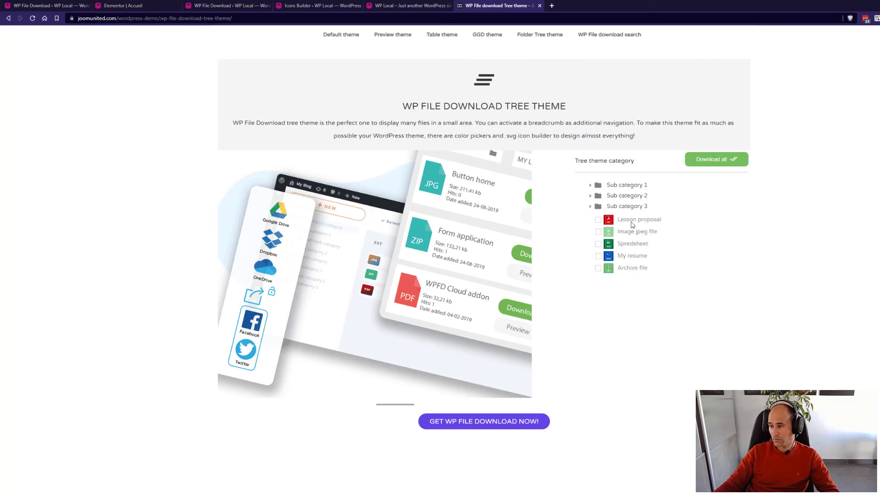
click(628, 188)
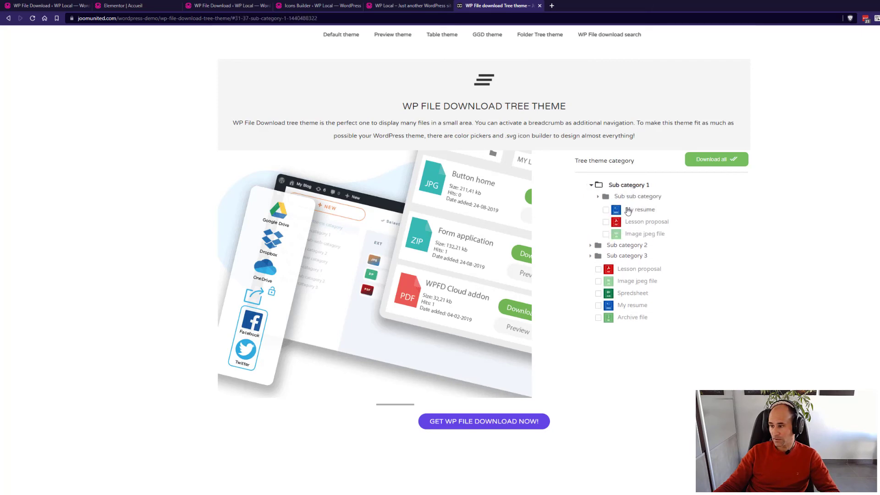
click(628, 202)
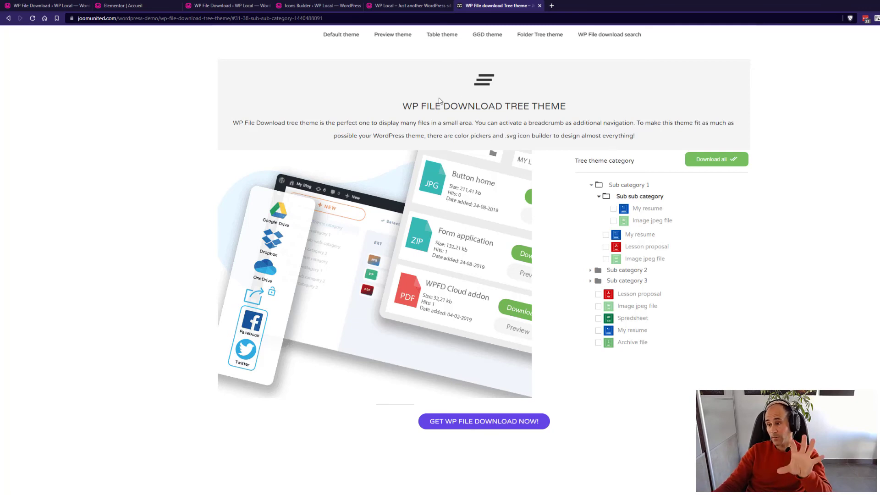
Return to the local WordPress site and bring up WP File Download's Icons Builder.
click(406, 6)
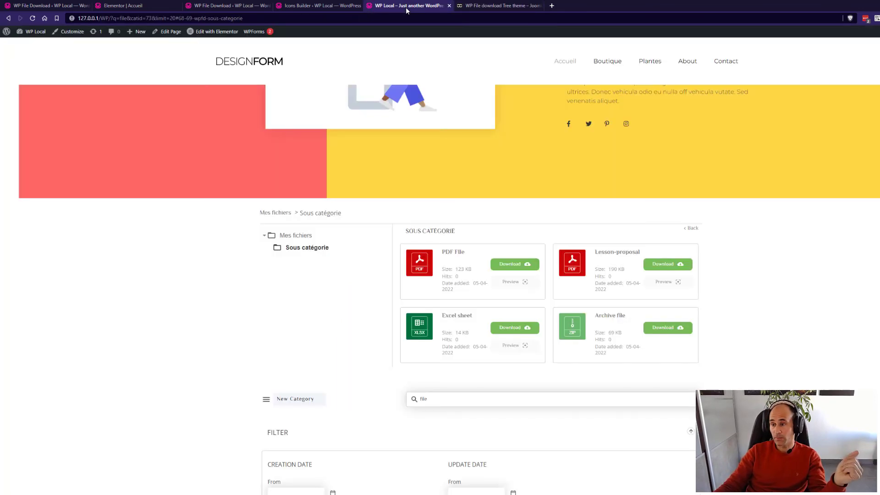
click(315, 6)
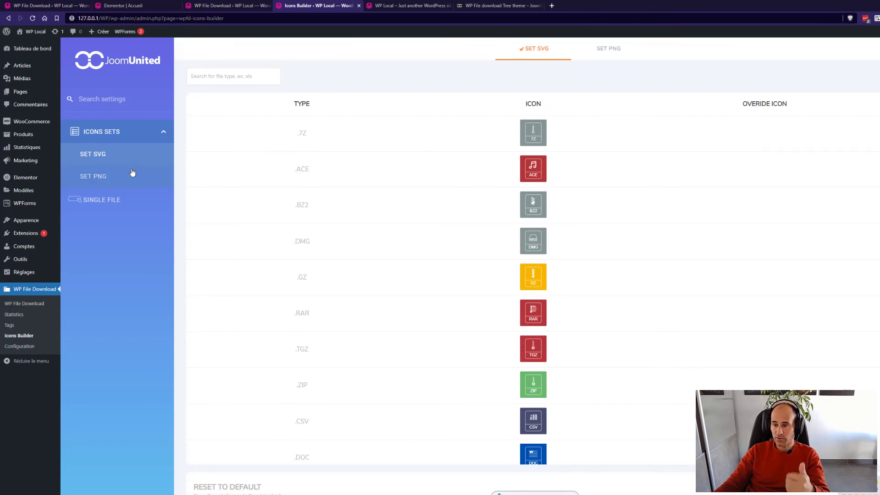
Look over the PNG set and single file settings, then return to the SVG icon set.
click(100, 180)
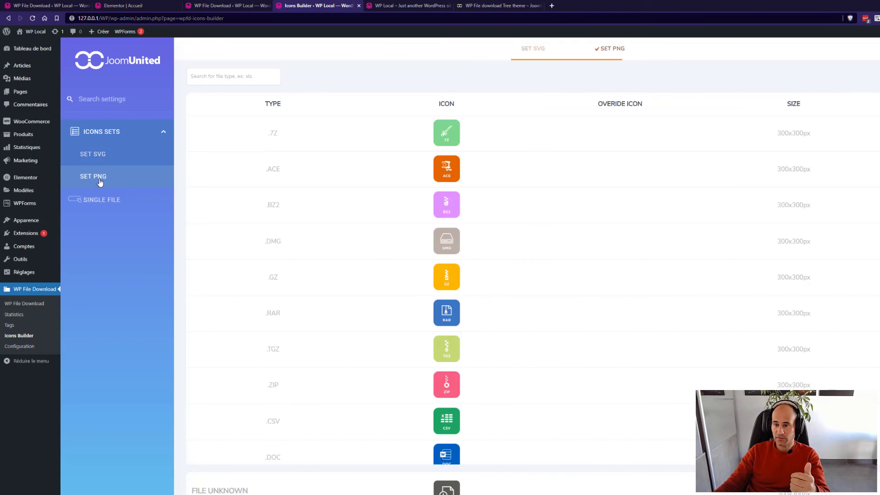
click(103, 153)
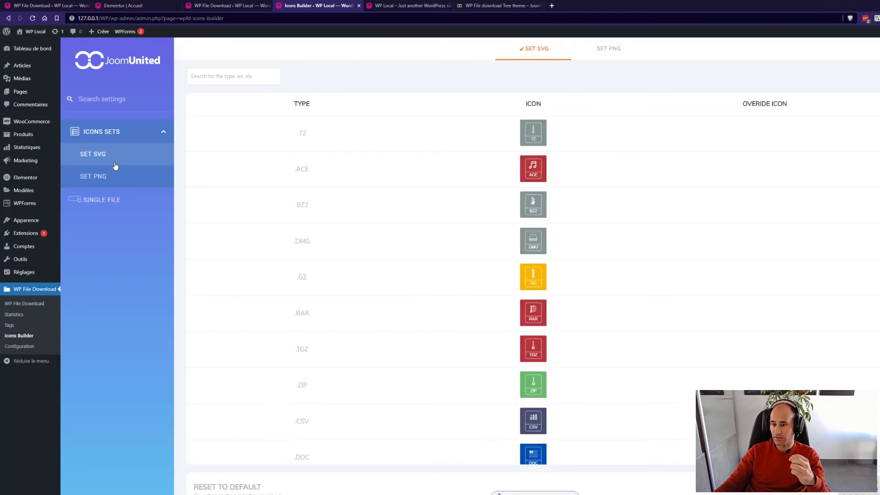
click(108, 202)
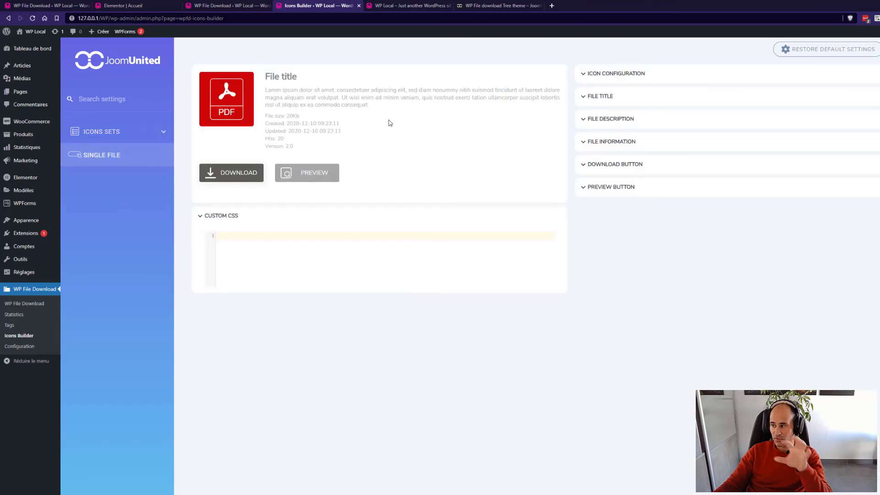
click(104, 134)
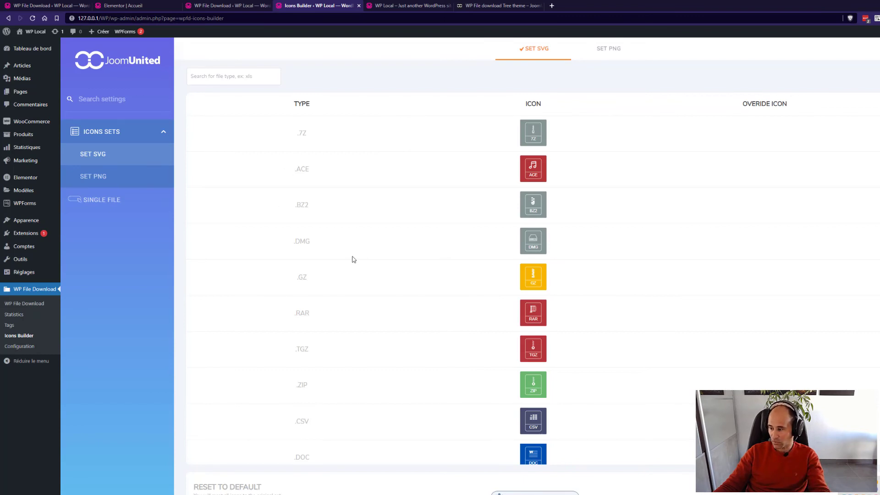
Scroll down the SVG icon list and start editing the .DOCX icon.
scroll(541, 312, down, 3)
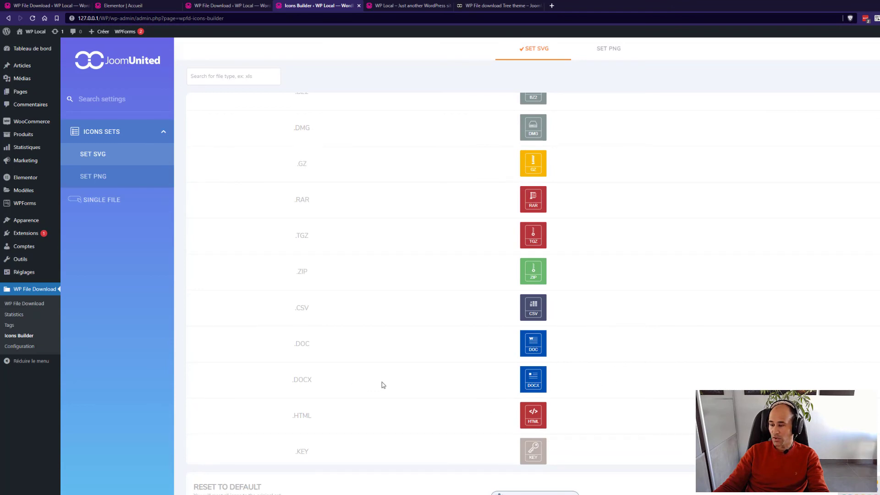
scroll(446, 370, down, 1)
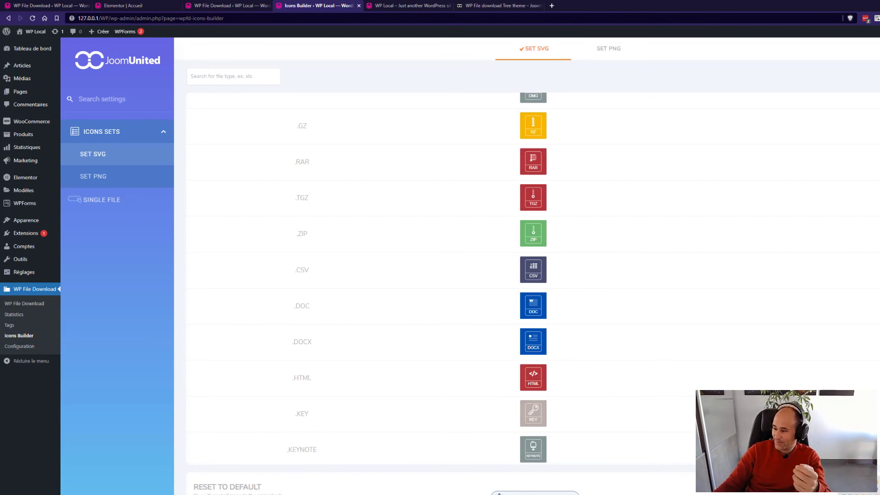
click(533, 342)
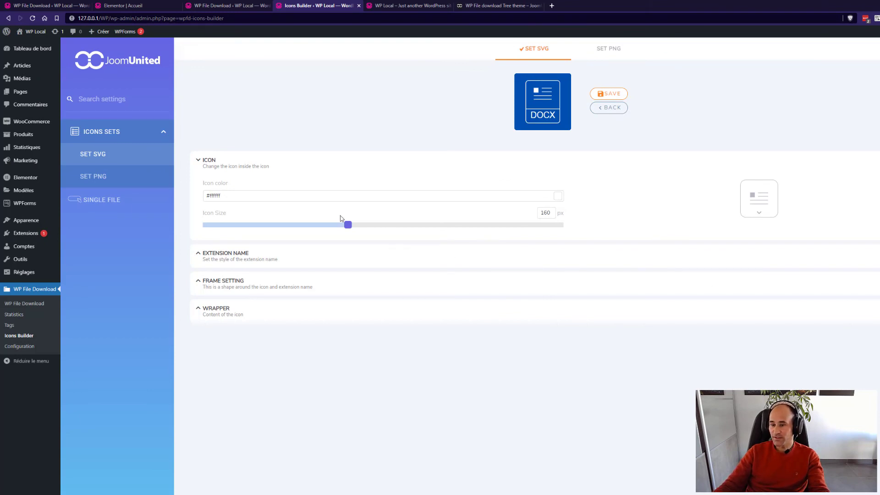
Replace the DOCX inner symbol with a table icon and shrink it to 147 px.
click(760, 213)
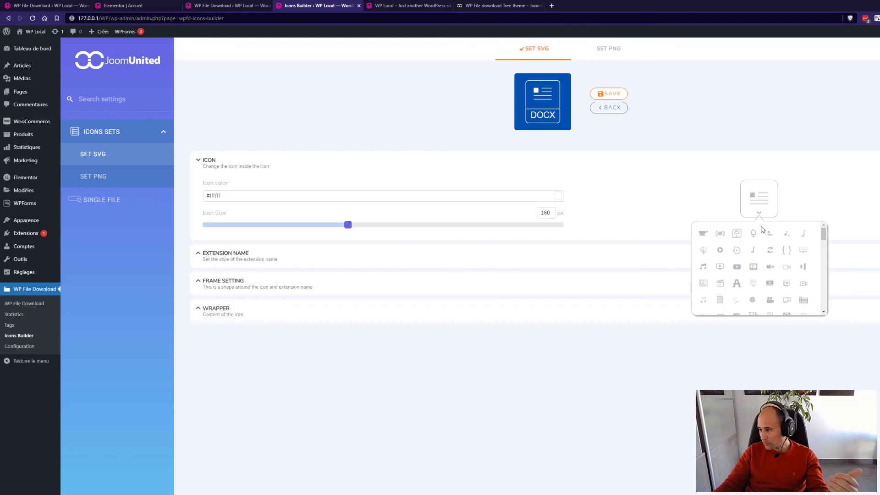
click(803, 300)
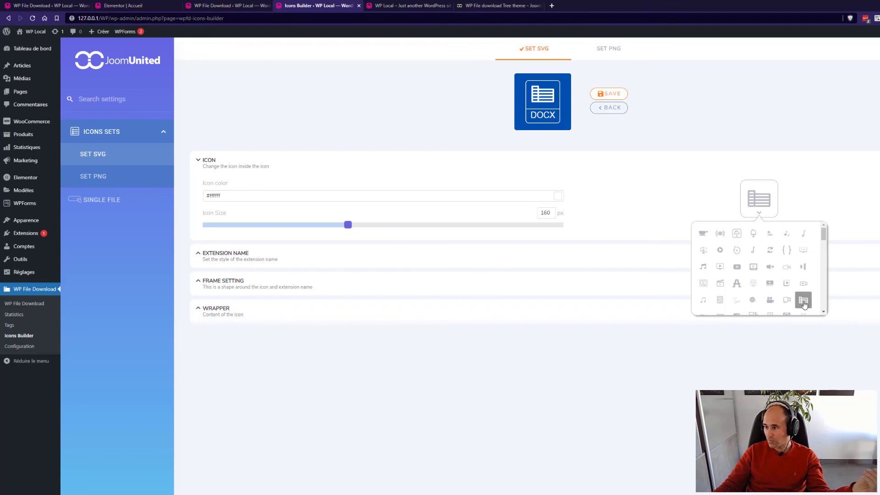
click(759, 211)
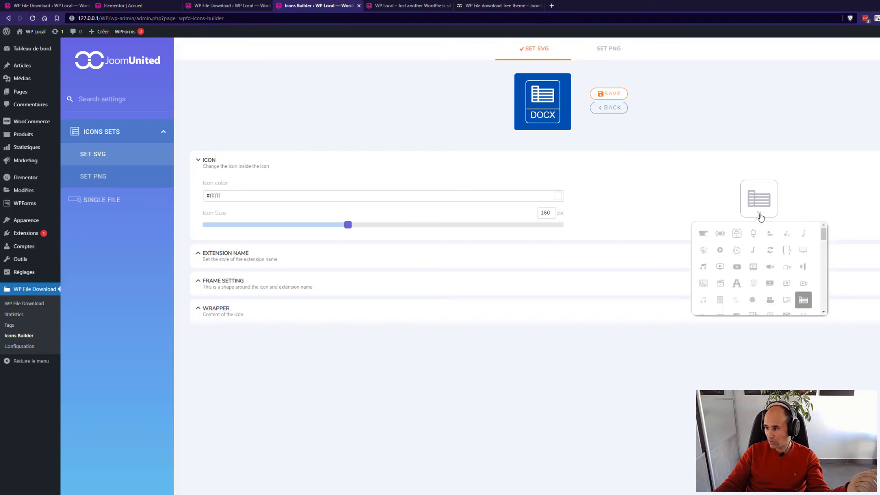
click(767, 228)
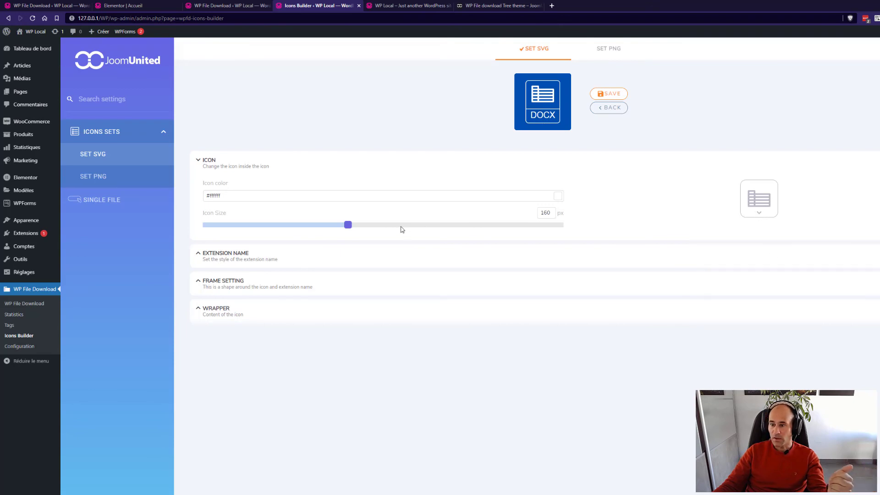
mouse_move(348, 226)
mouse_down()
mouse_move(372, 226)
mouse_move(338, 233)
mouse_up()
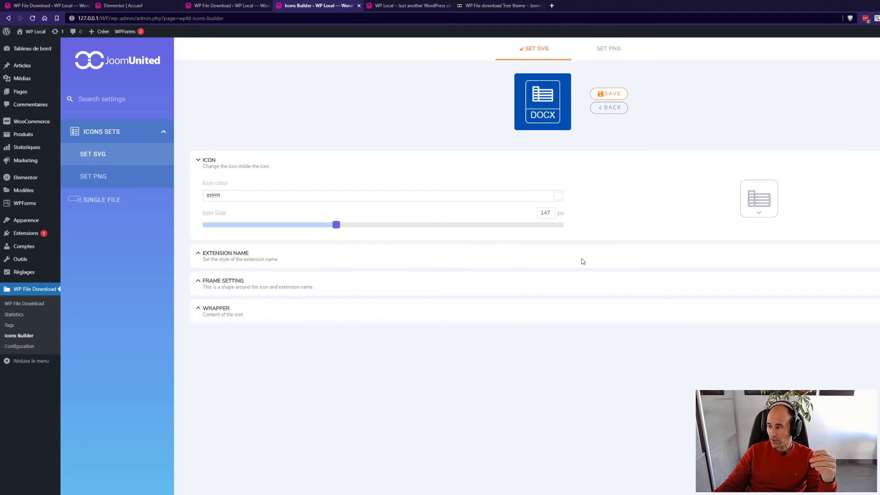
Reduce the DOCX extension label's font size with the Font Size slider.
click(231, 255)
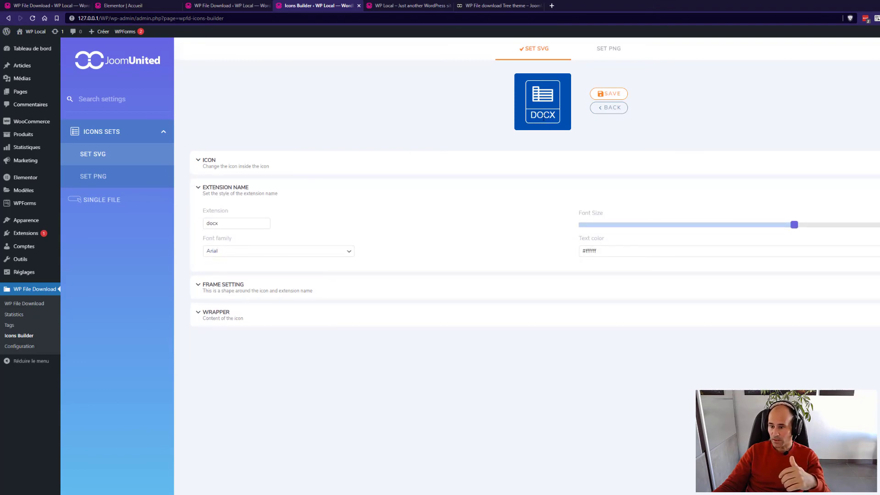
drag(795, 227, 742, 227)
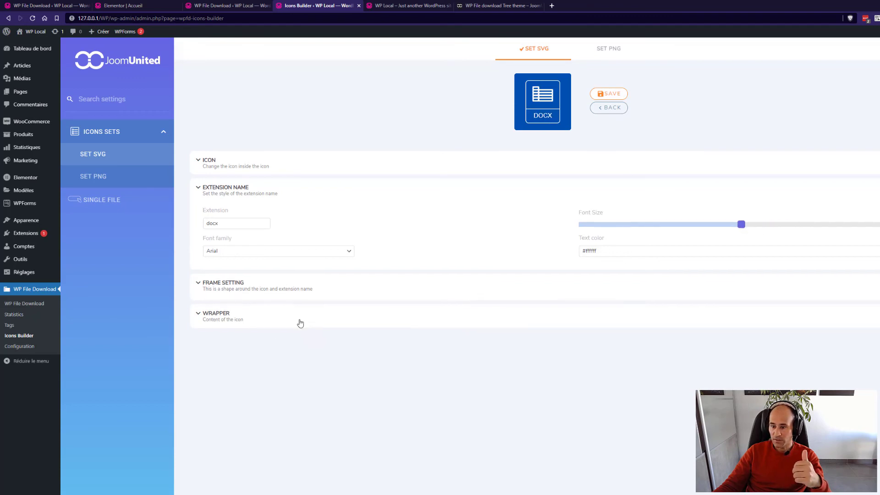
click(298, 295)
Frame the DOCX icon with a solid circle and enlarge the frame size.
click(479, 268)
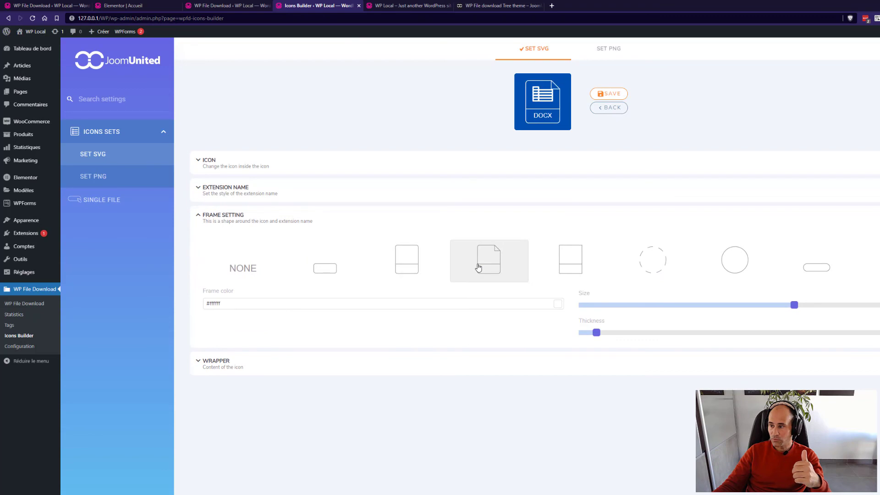
click(560, 271)
click(660, 270)
click(730, 264)
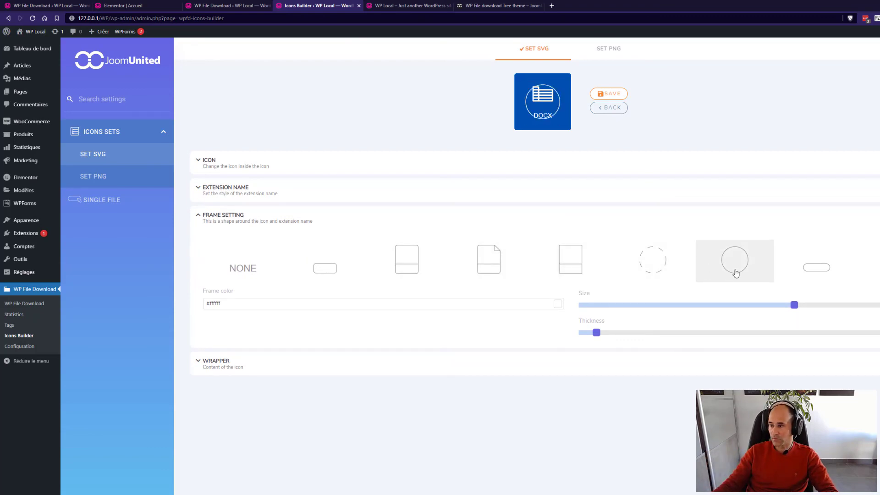
drag(793, 307, 850, 306)
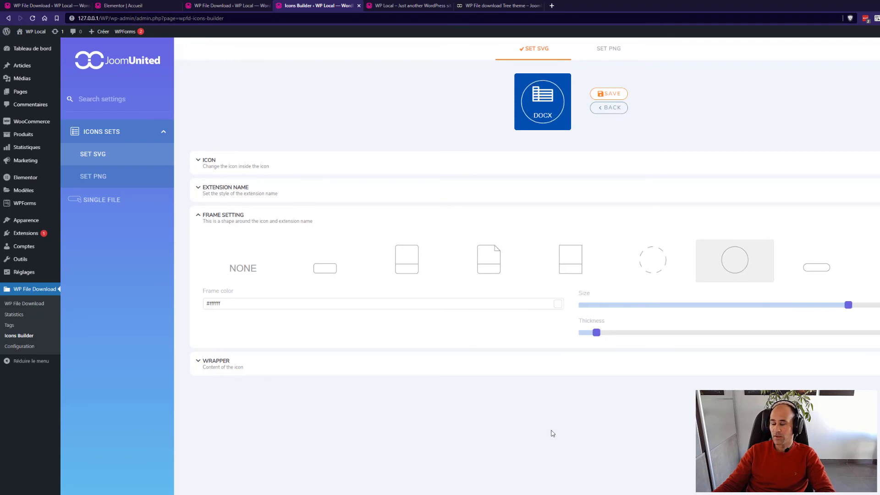
Set the wrapper background colour to #242d38 and save the icon.
click(334, 362)
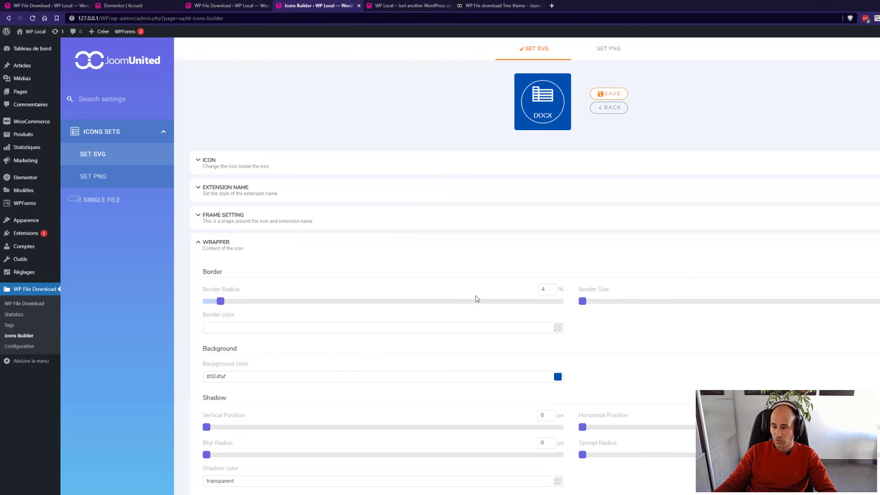
click(558, 377)
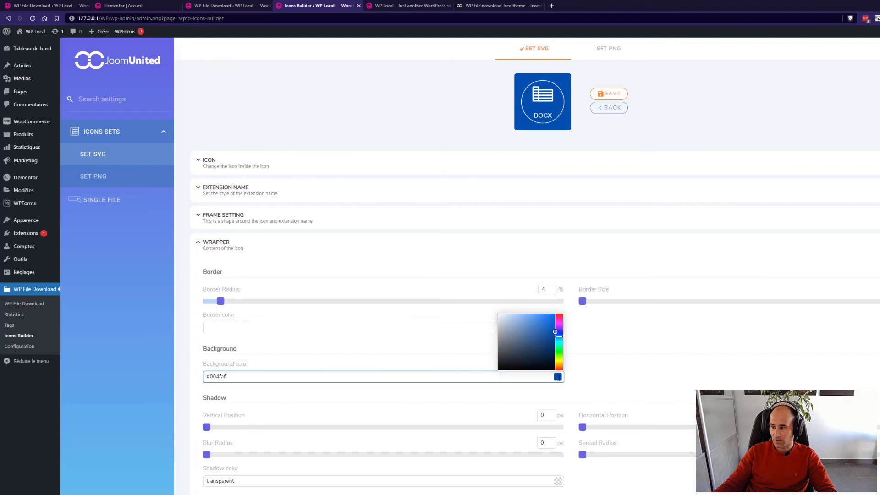
drag(545, 328, 519, 358)
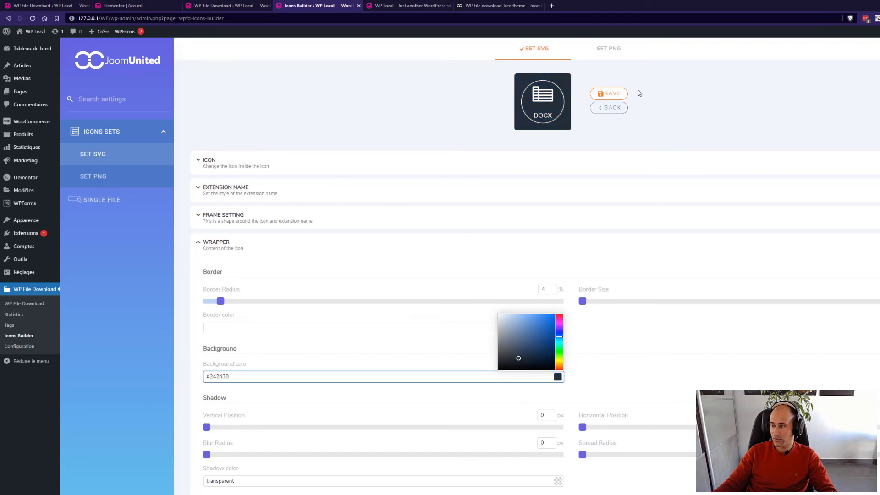
click(688, 89)
click(609, 94)
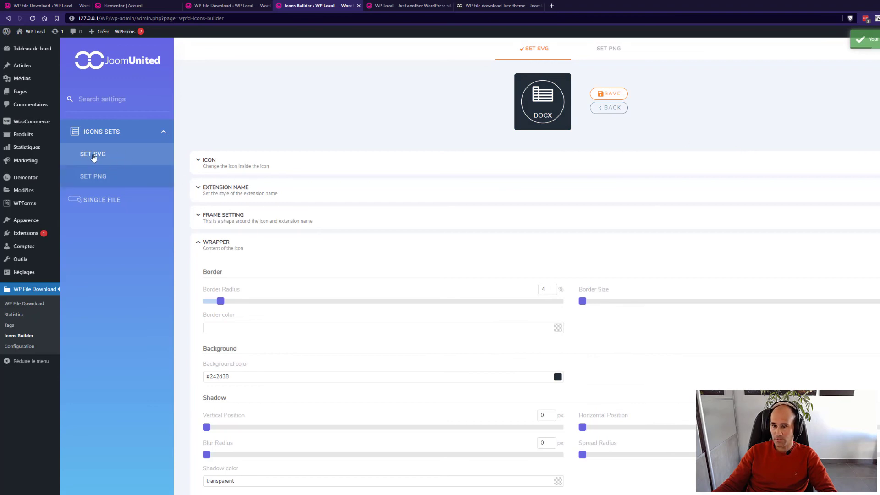
Go back to the icon list and check the DOCX row's custom dark icon.
click(608, 108)
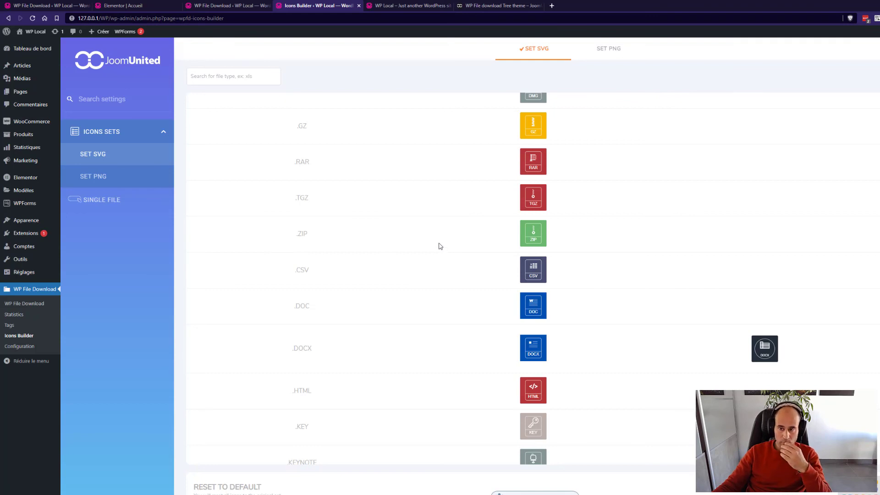
scroll(447, 246, up, 3)
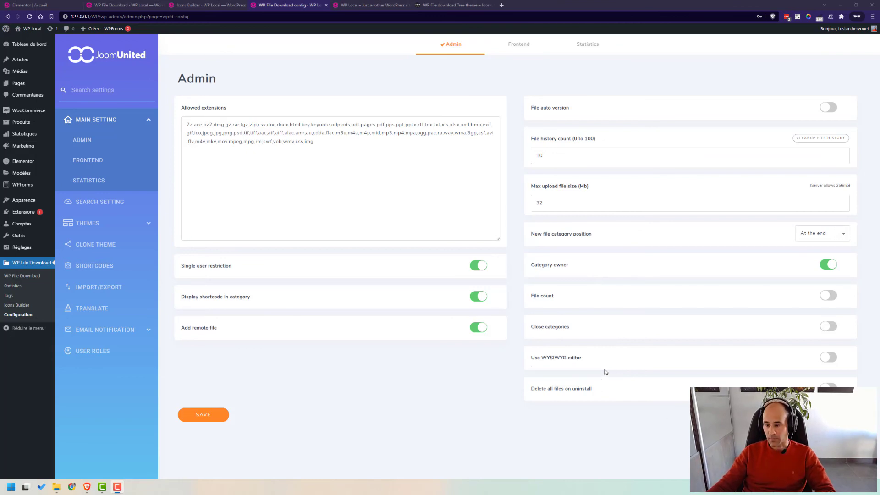
Review the Frontend settings, selecting the viewer extensions list.
click(523, 50)
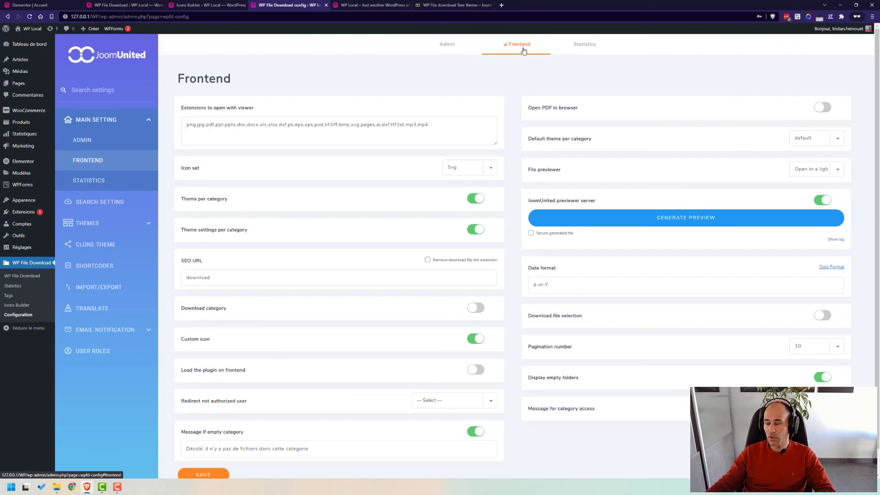
click(438, 125)
drag(435, 125, 183, 122)
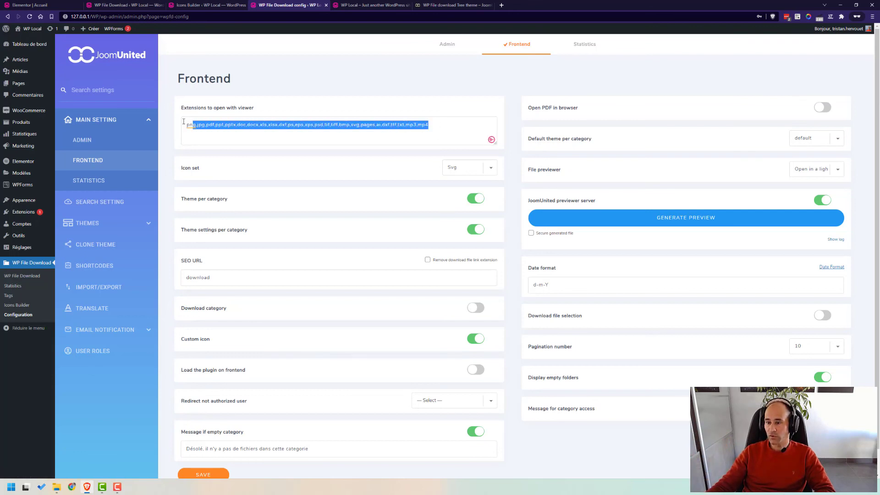
click(392, 94)
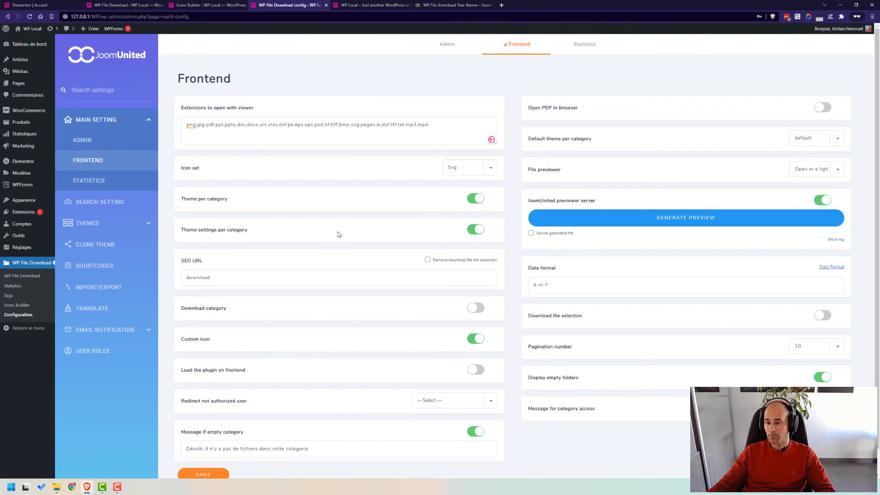
scroll(338, 234, down, 1)
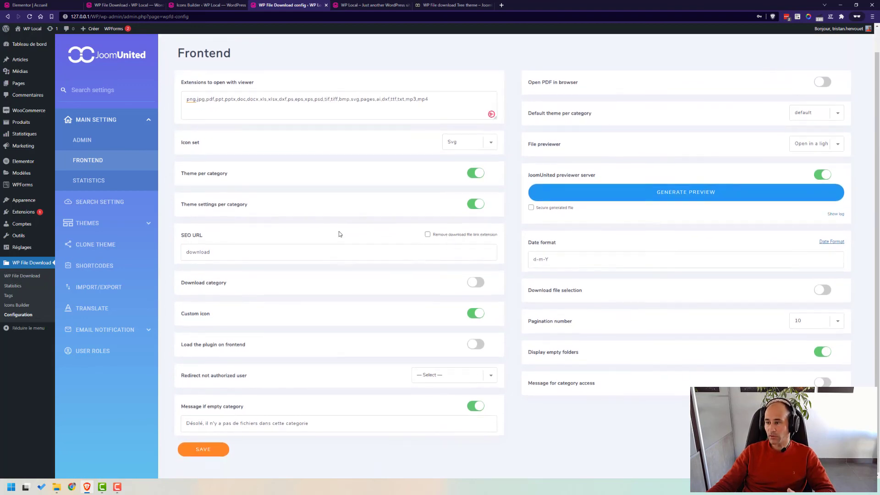
scroll(339, 234, up, 1)
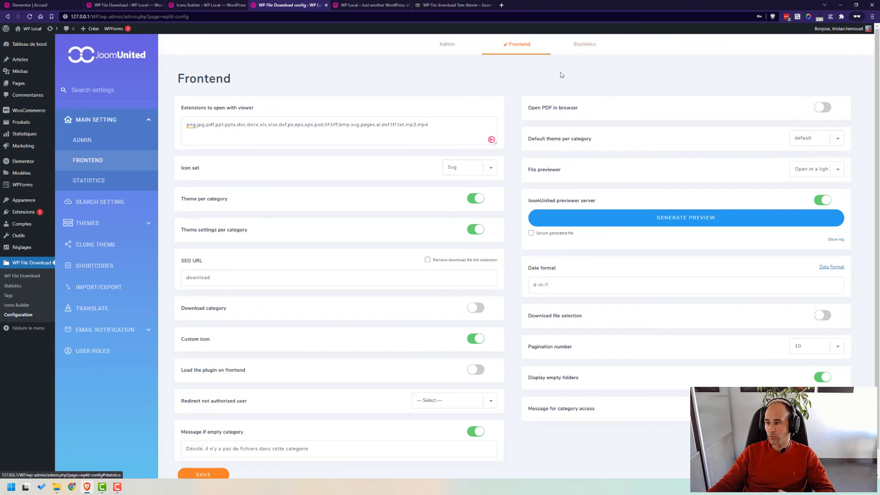
Toggle GA download tracking on and back off in Statistics, then view Search Setting.
click(582, 47)
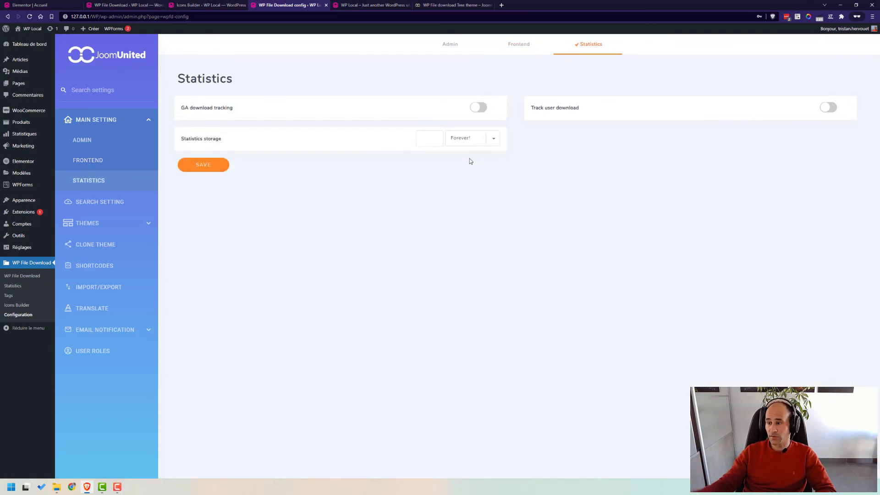
click(481, 110)
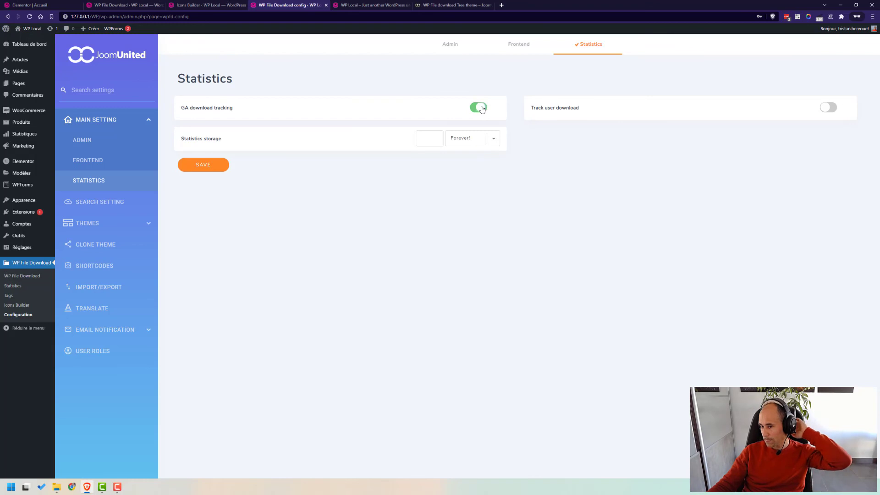
click(481, 109)
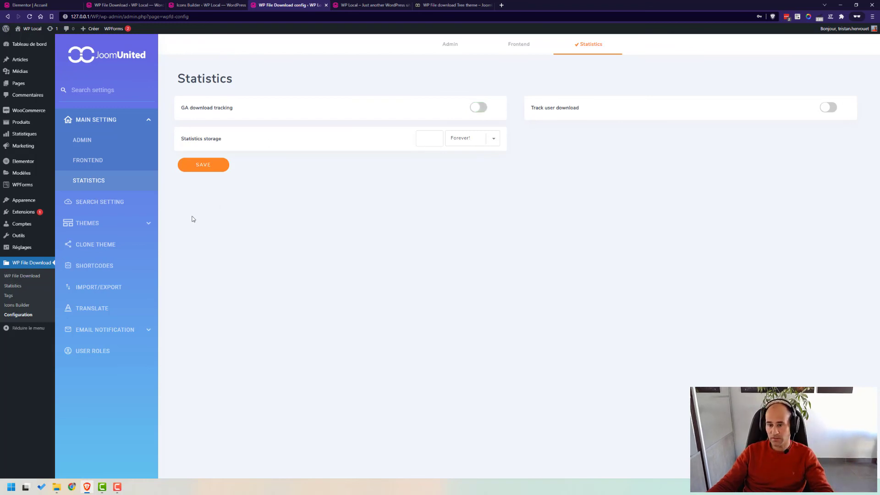
click(114, 208)
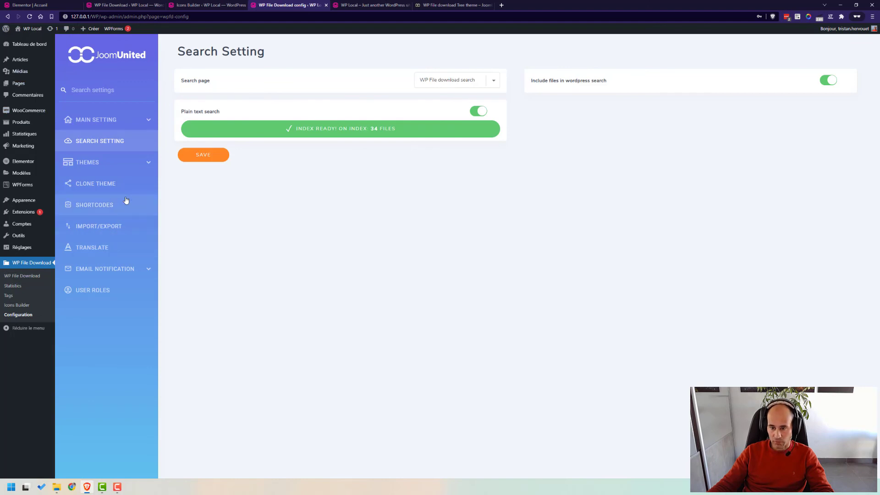
Look over the Default theme settings and Clone Theme page, then open Shortcodes.
click(130, 168)
click(122, 189)
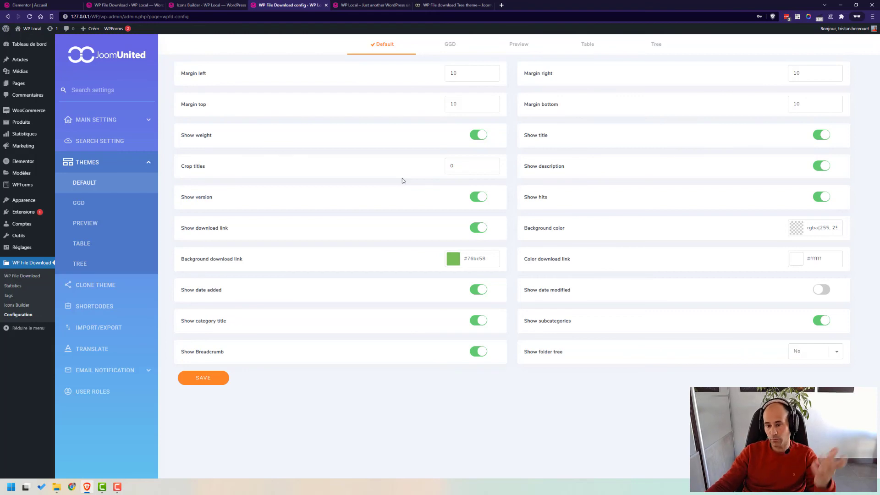
click(100, 287)
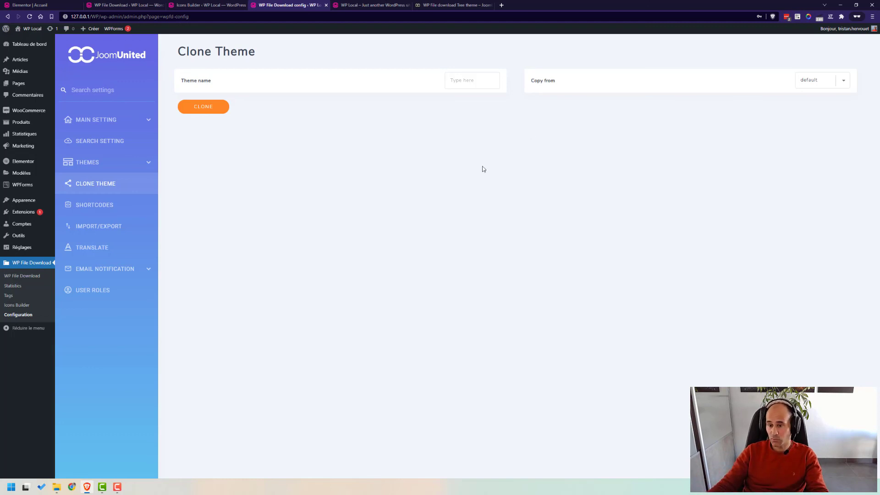
click(113, 205)
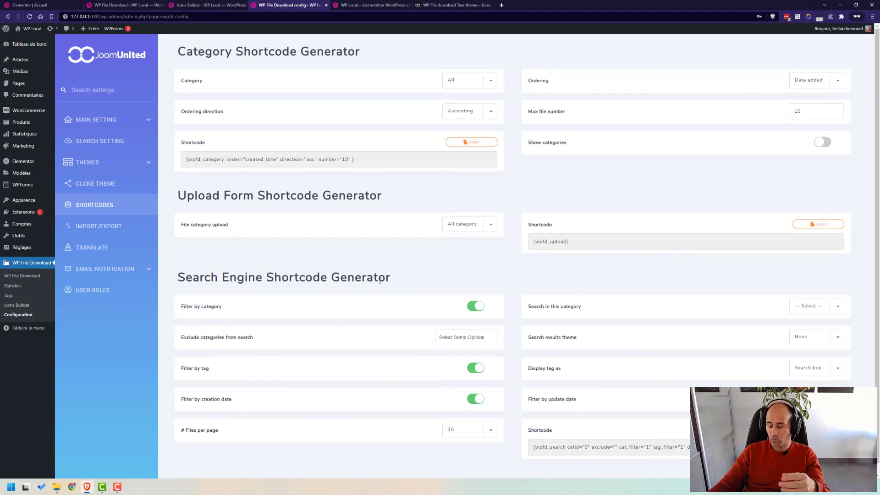
Go to the Import/Export settings for files, categories and server folders.
click(114, 227)
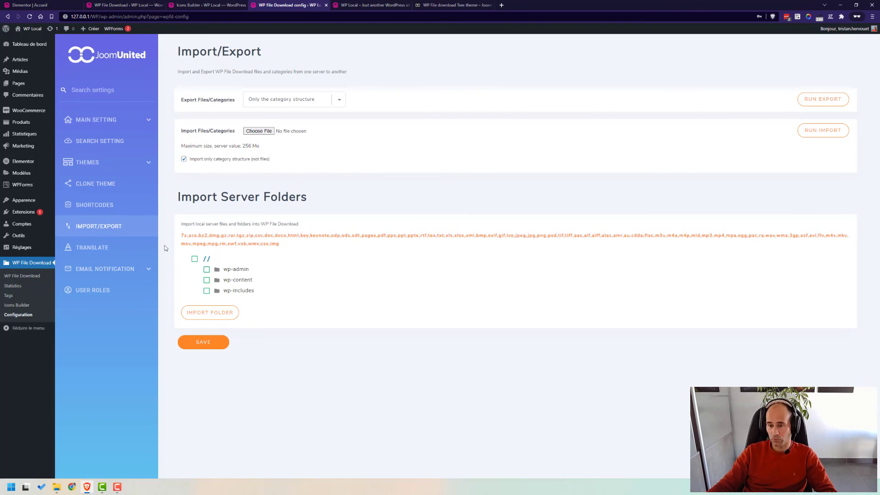
Look over the Email Notification editor, then display the per-role User Roles permissions.
click(137, 273)
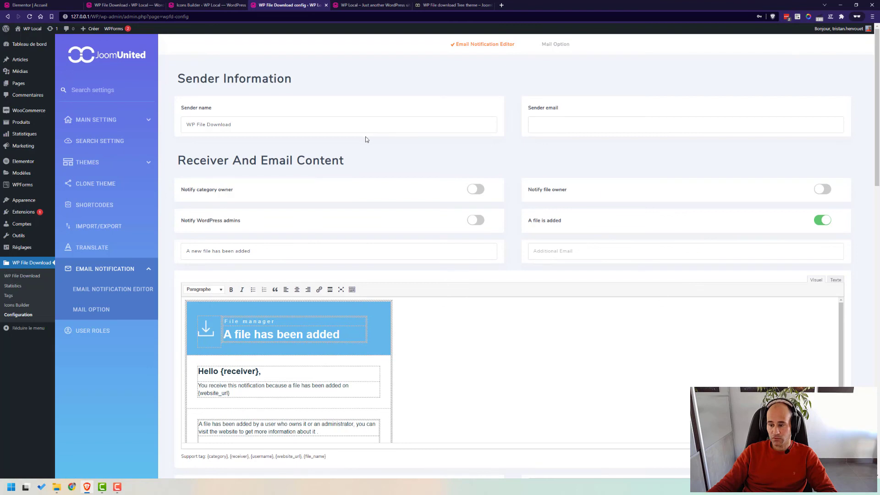
scroll(367, 140, down, 2)
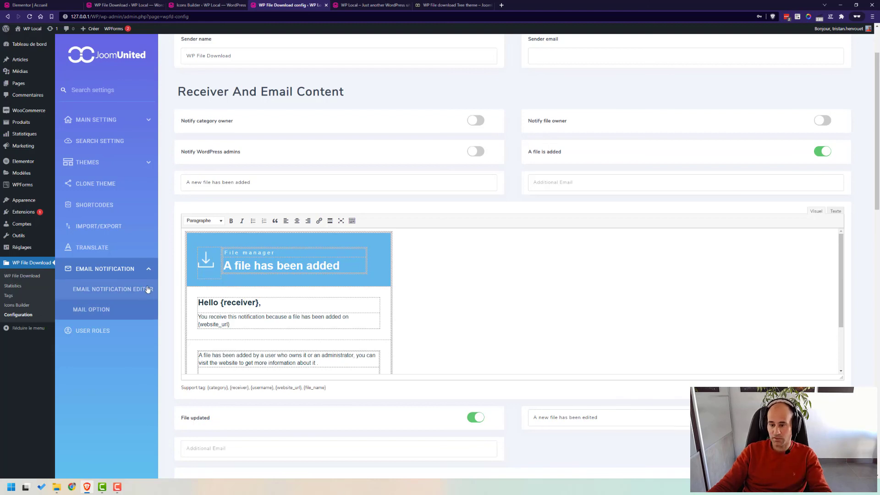
click(149, 328)
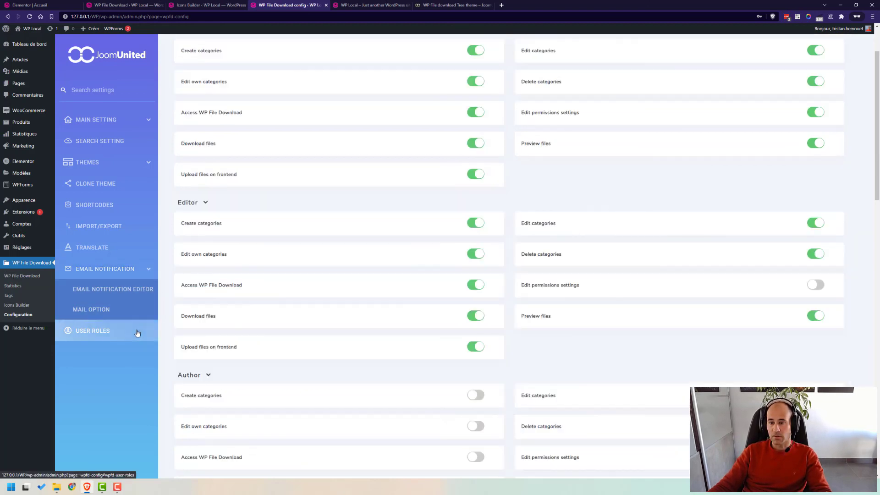